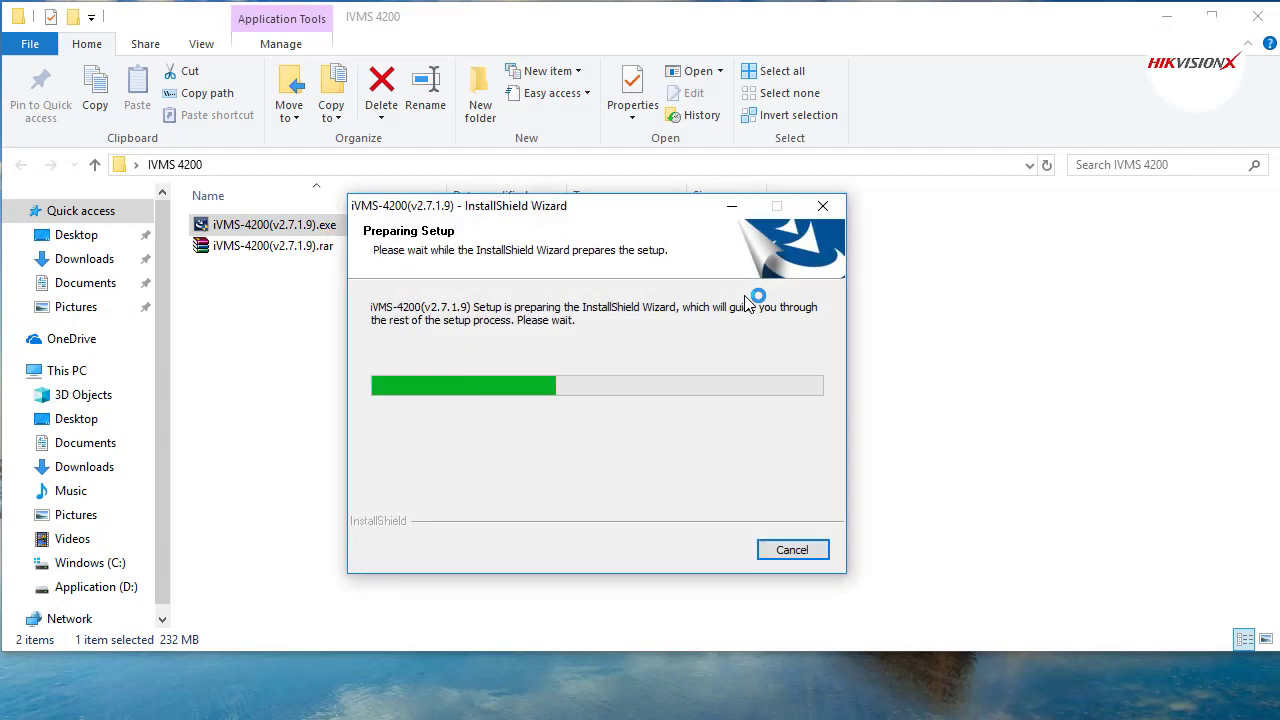
Install iVMS-4200 v2.7.1.9 with the Client feature and a desktop shortcut, accepting the license.
{"action": "left_click", "coordinate": [711, 549]}
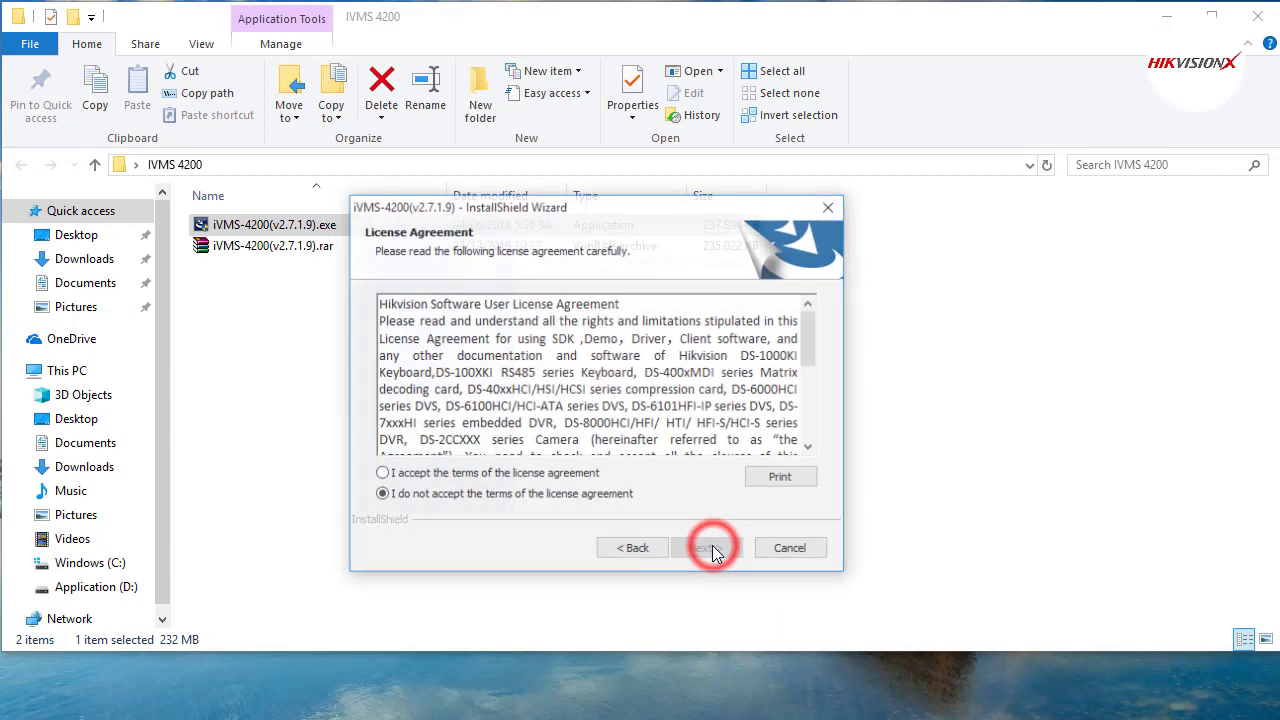
{"action": "left_click", "coordinate": [466, 478]}
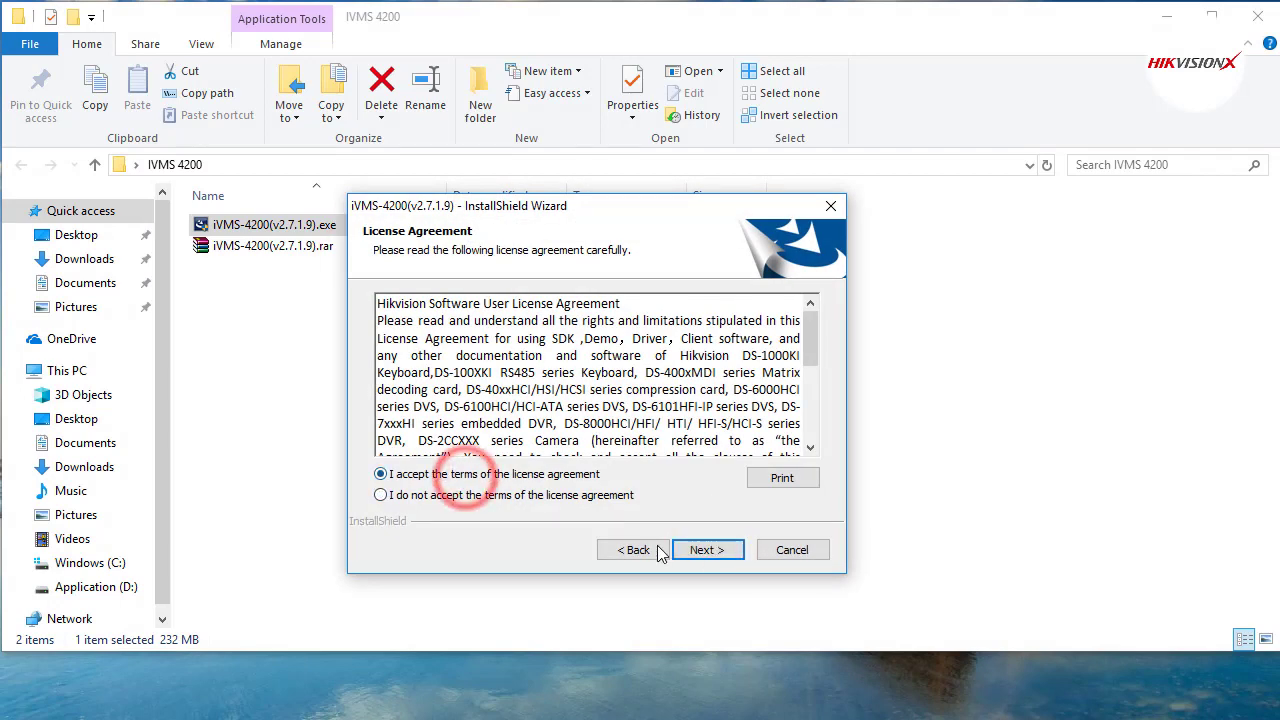
{"action": "left_click", "coordinate": [705, 550]}
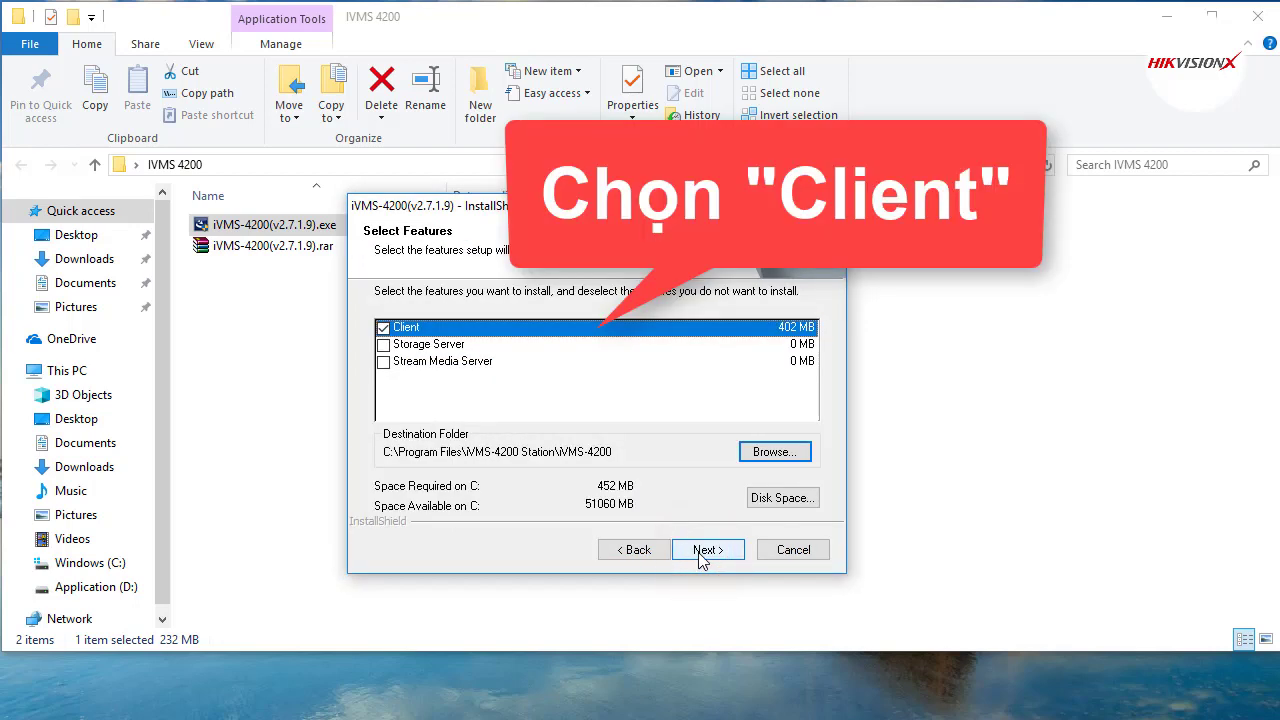
{"action": "left_click", "coordinate": [700, 552]}
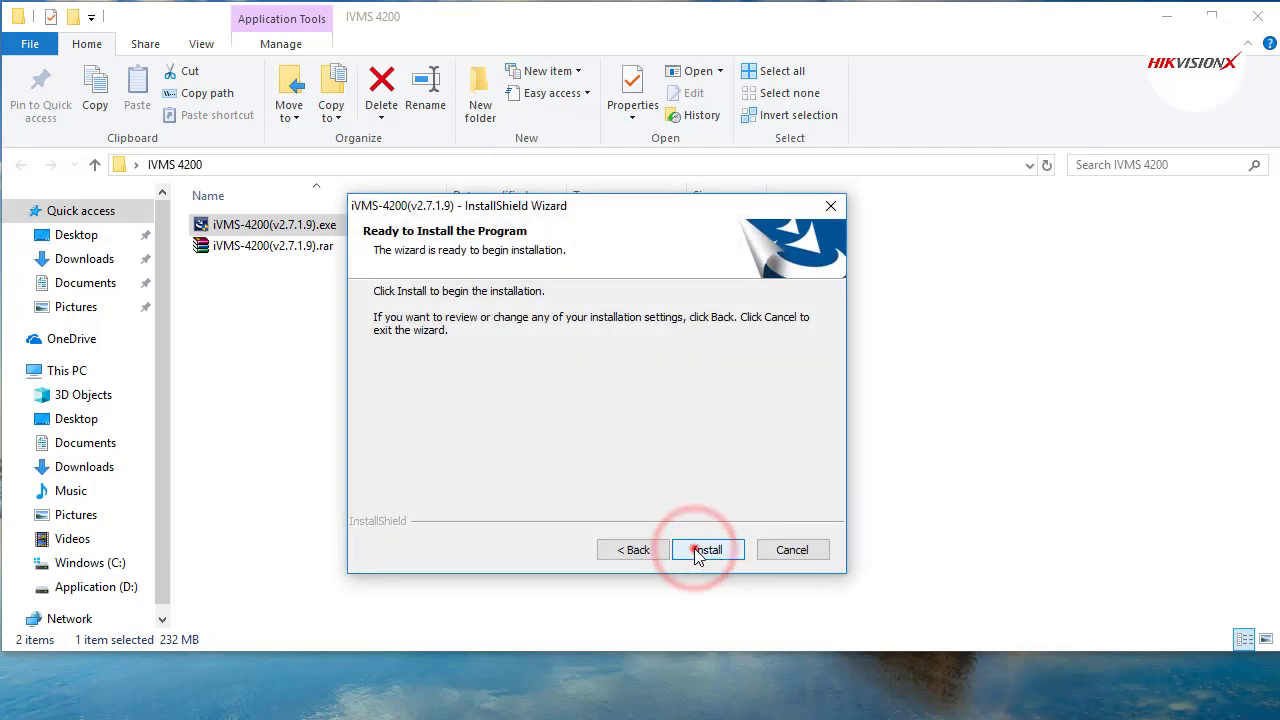
{"action": "left_click", "coordinate": [697, 552]}
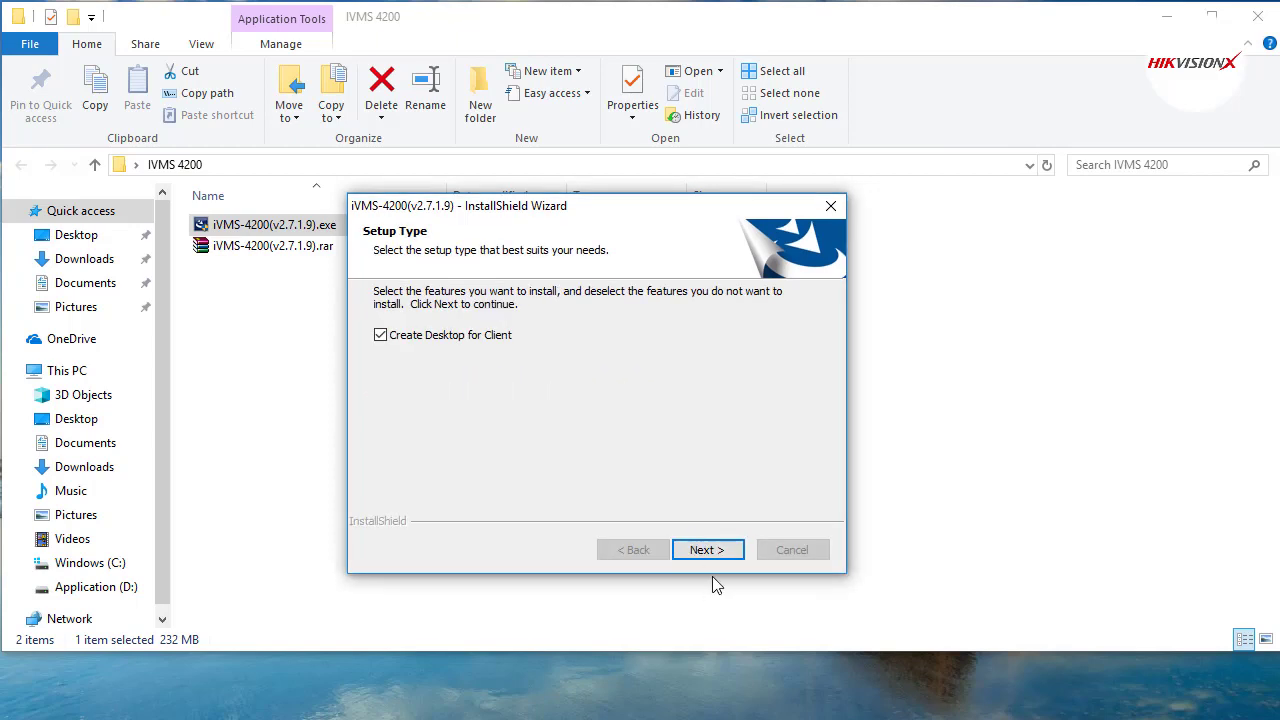
{"action": "left_click", "coordinate": [708, 551]}
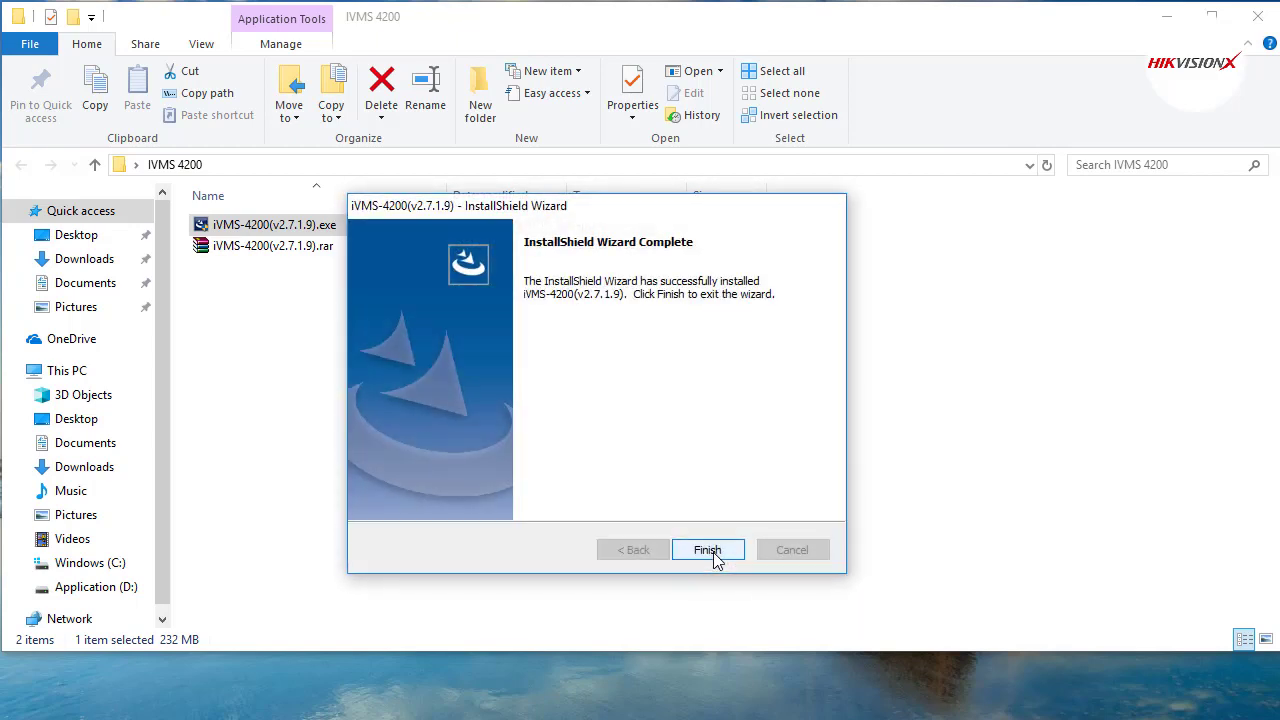
{"action": "left_click", "coordinate": [708, 551]}
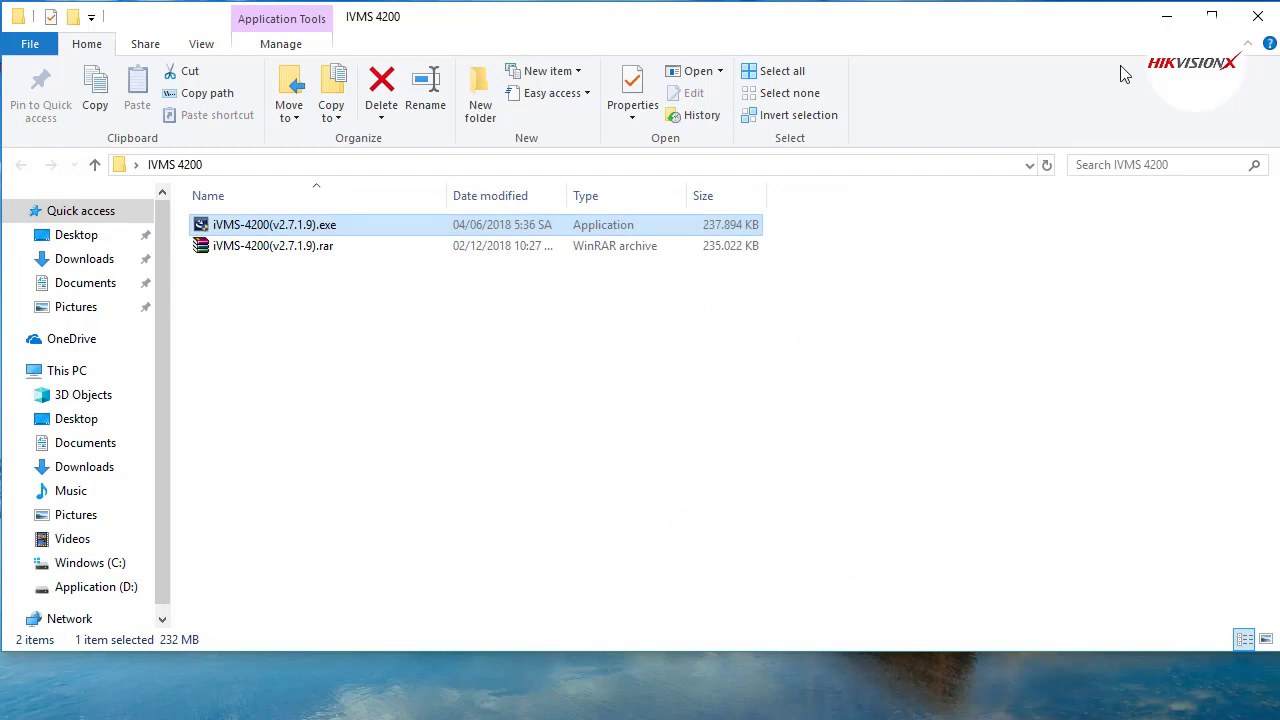
Move the iVMS-4200 Client desktop shortcut lower and run it as administrator.
{"action": "left_click", "coordinate": [1166, 17]}
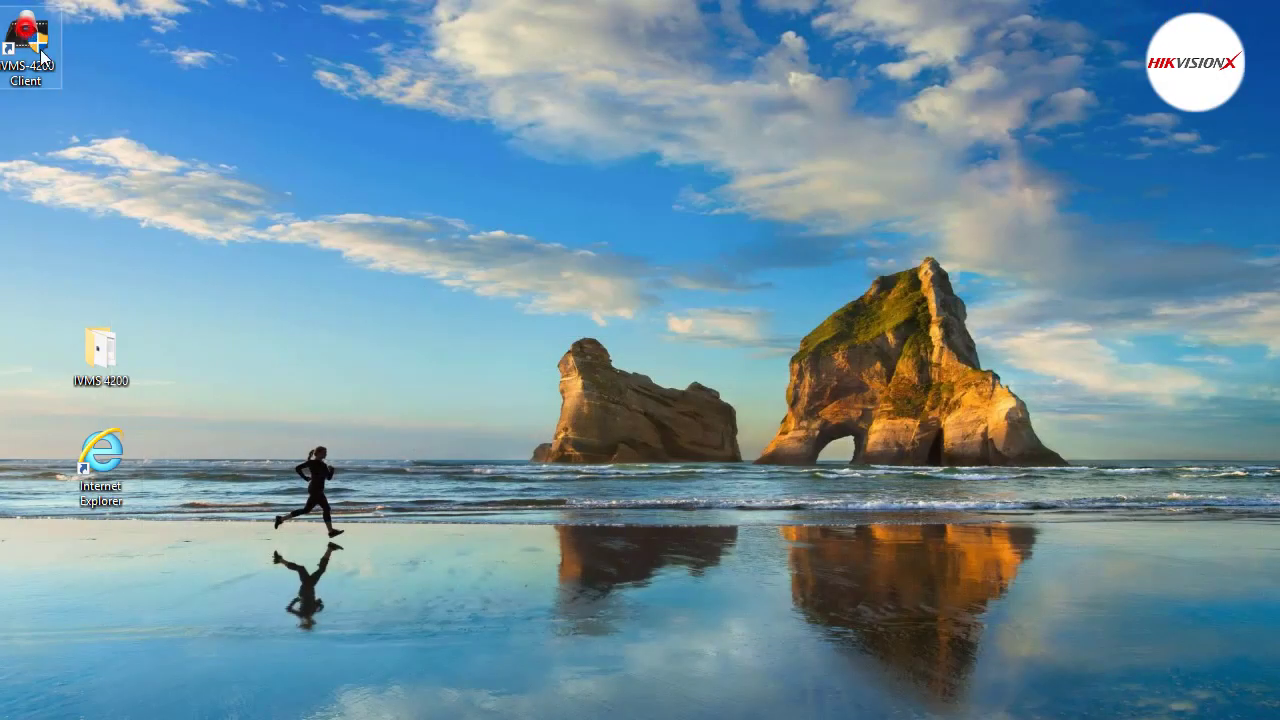
{"action": "left_click_drag", "start_coordinate": [42, 55], "coordinate": [108, 248]}
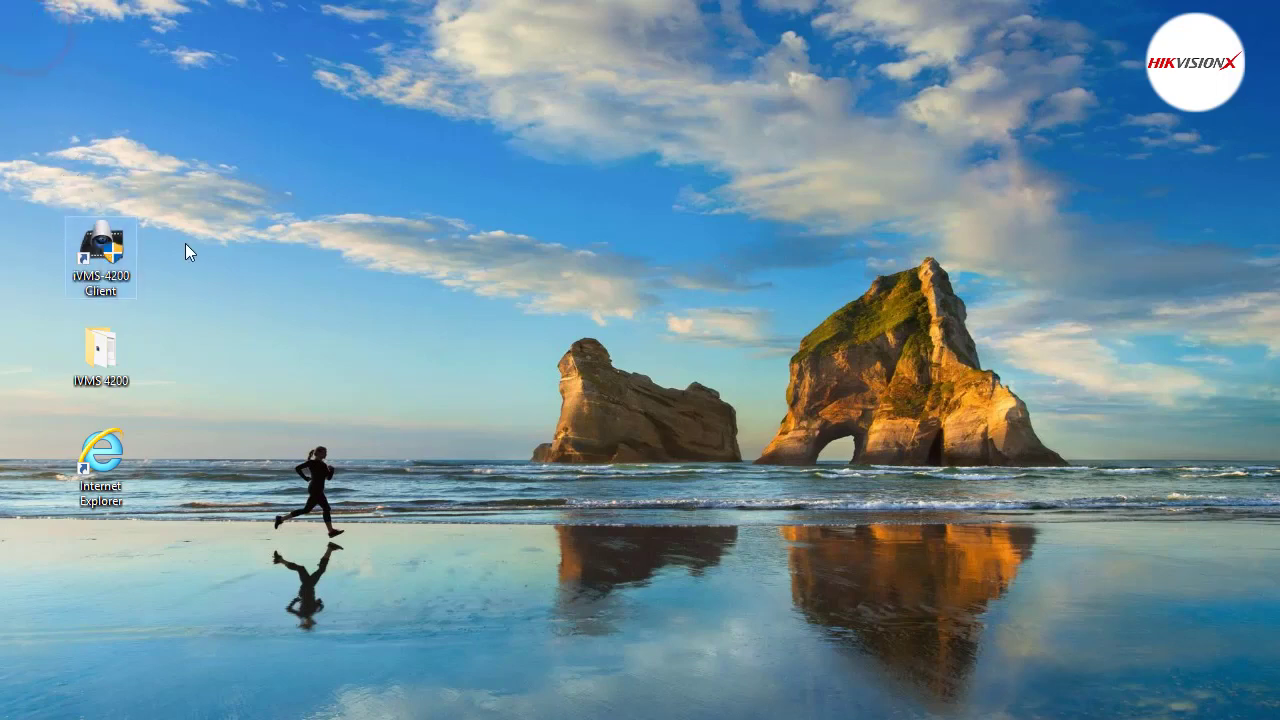
{"action": "right_click", "coordinate": [106, 252]}
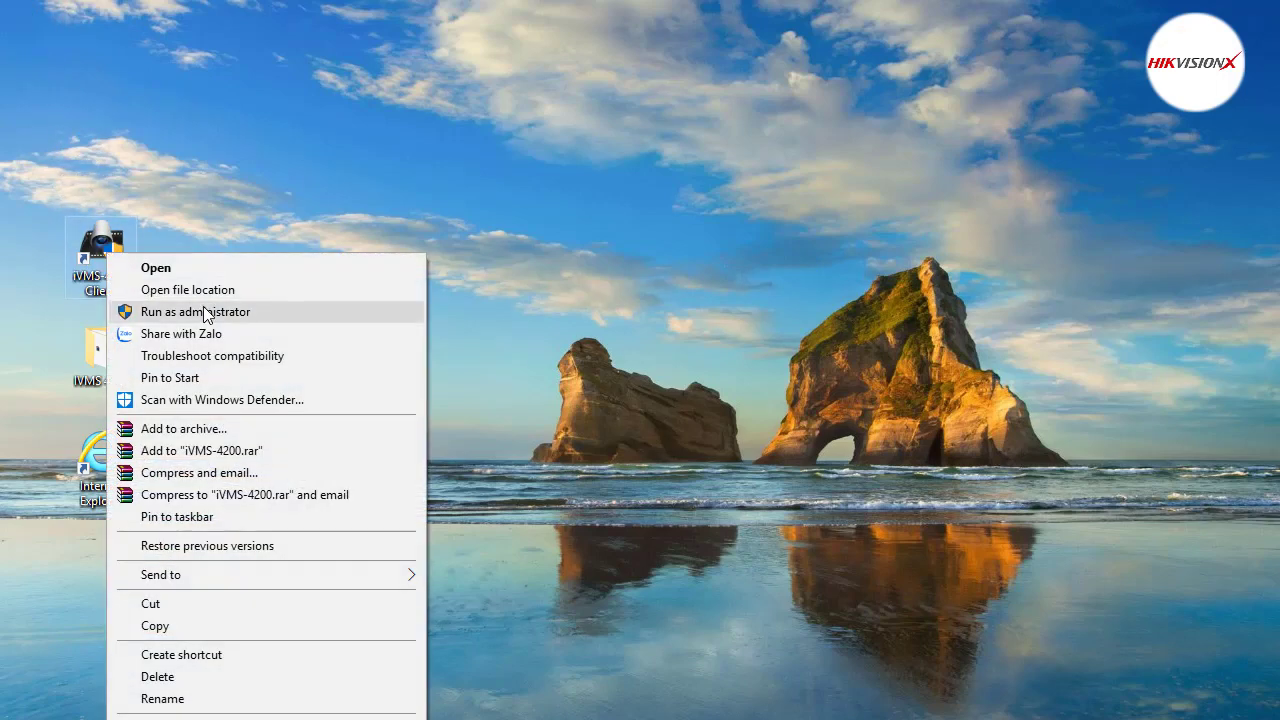
{"action": "left_click", "coordinate": [203, 307]}
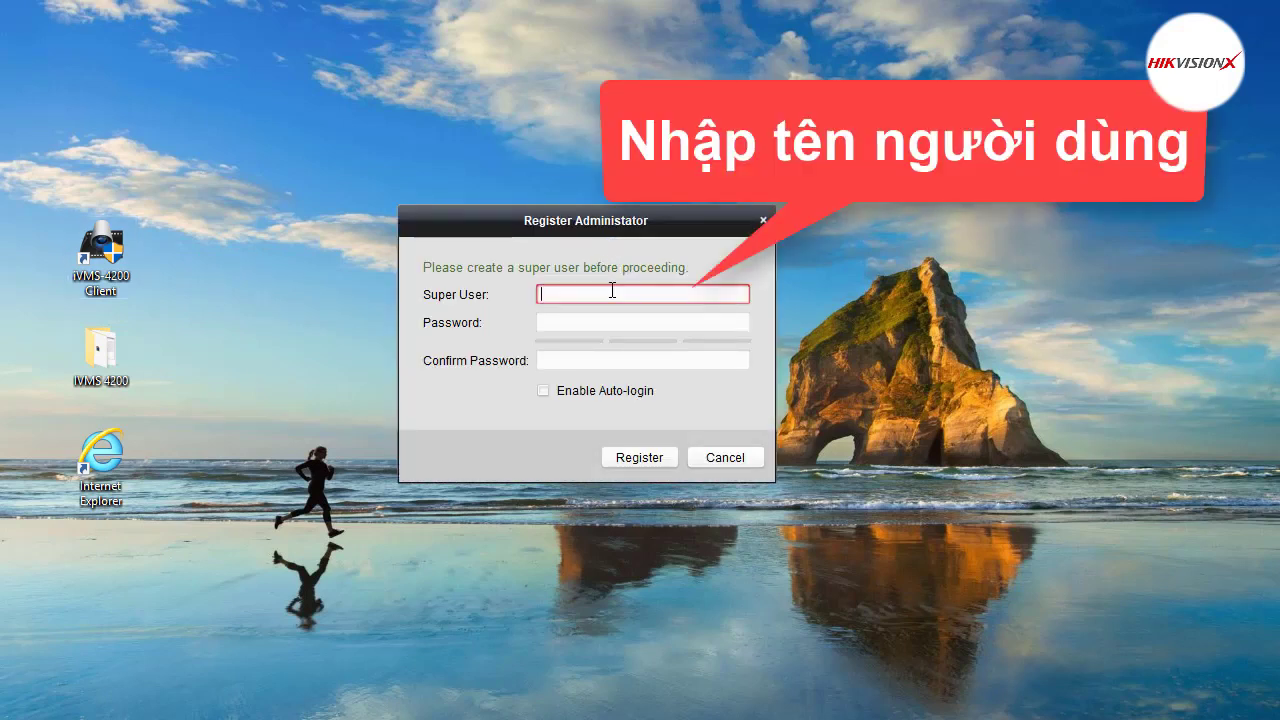
Register a super user with a password and its confirmation, with auto-login enabled.
{"action": "left_click", "coordinate": [612, 293]}
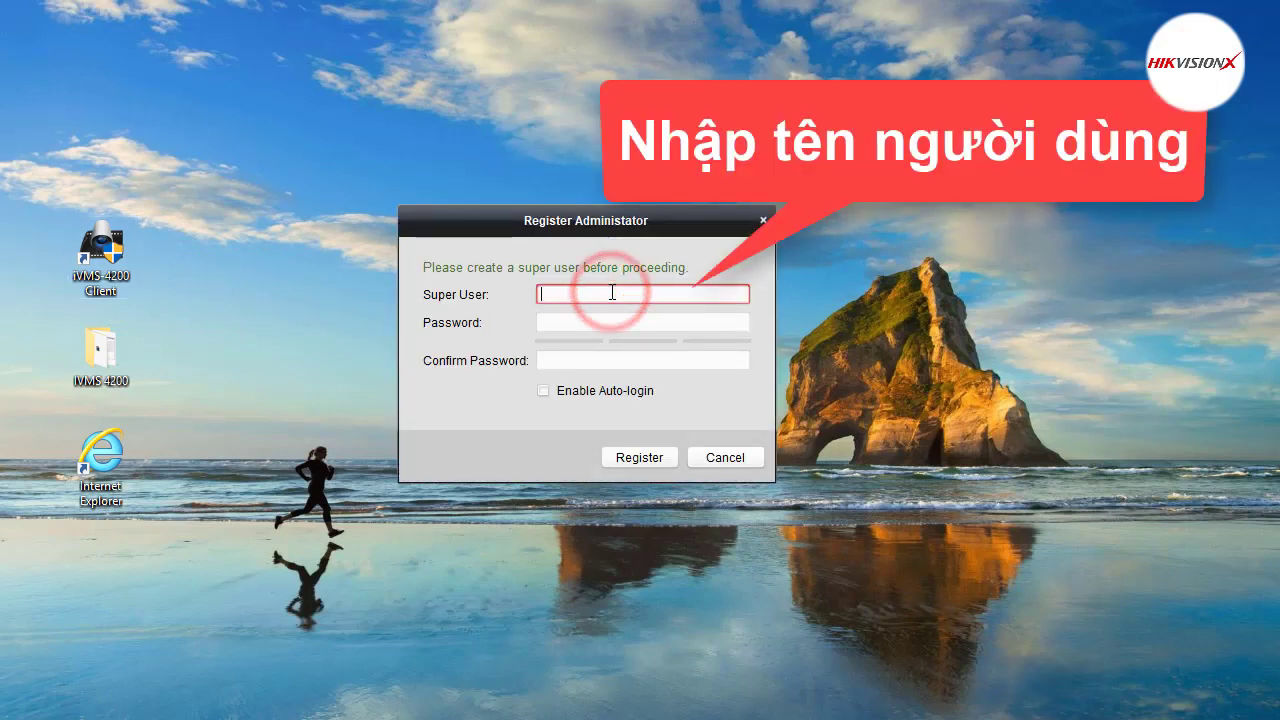
{"action": "type", "text": "admin"}
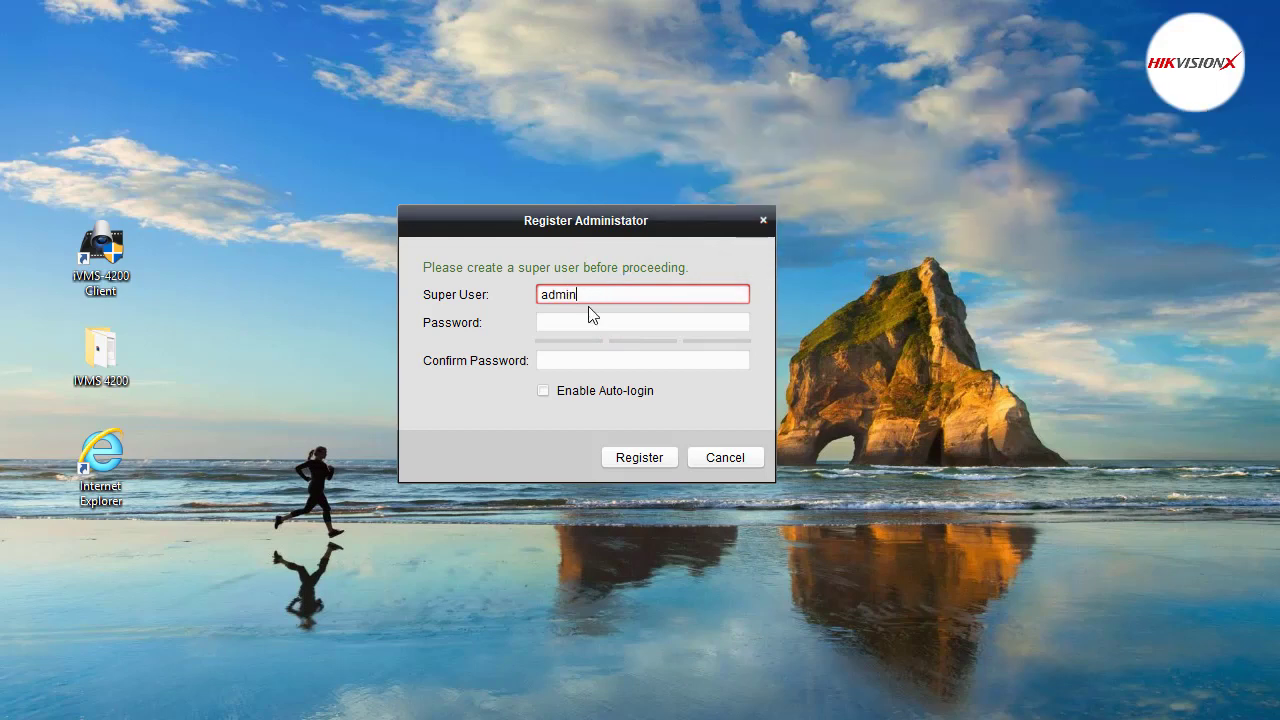
{"action": "left_click", "coordinate": [586, 321]}
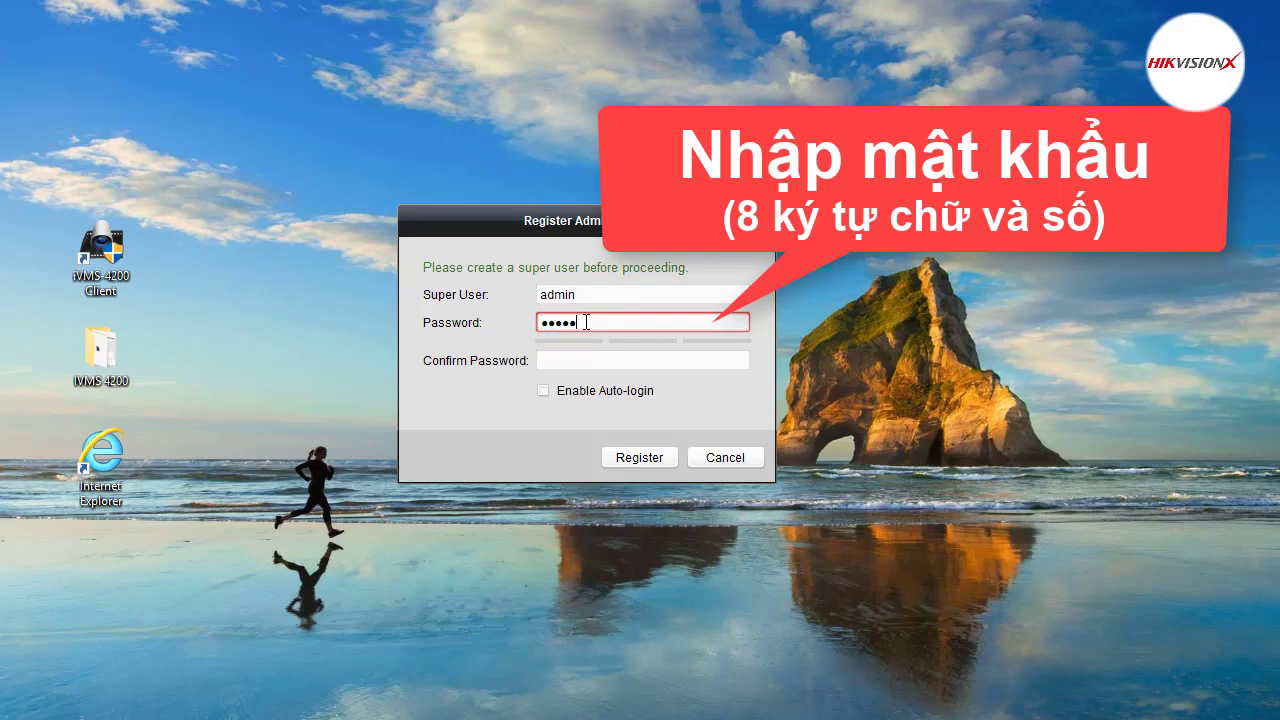
{"action": "type", "text": "hik12345"}
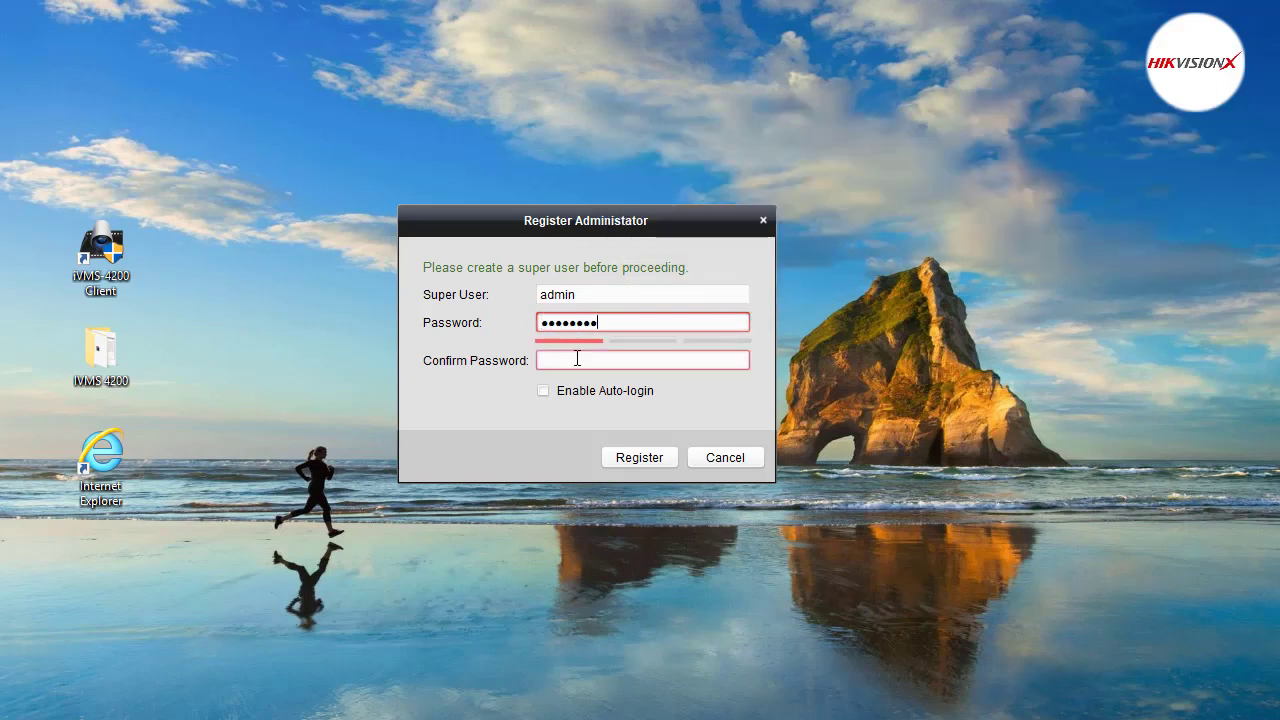
{"action": "left_click", "coordinate": [577, 358]}
{"action": "type", "text": "hik123"}
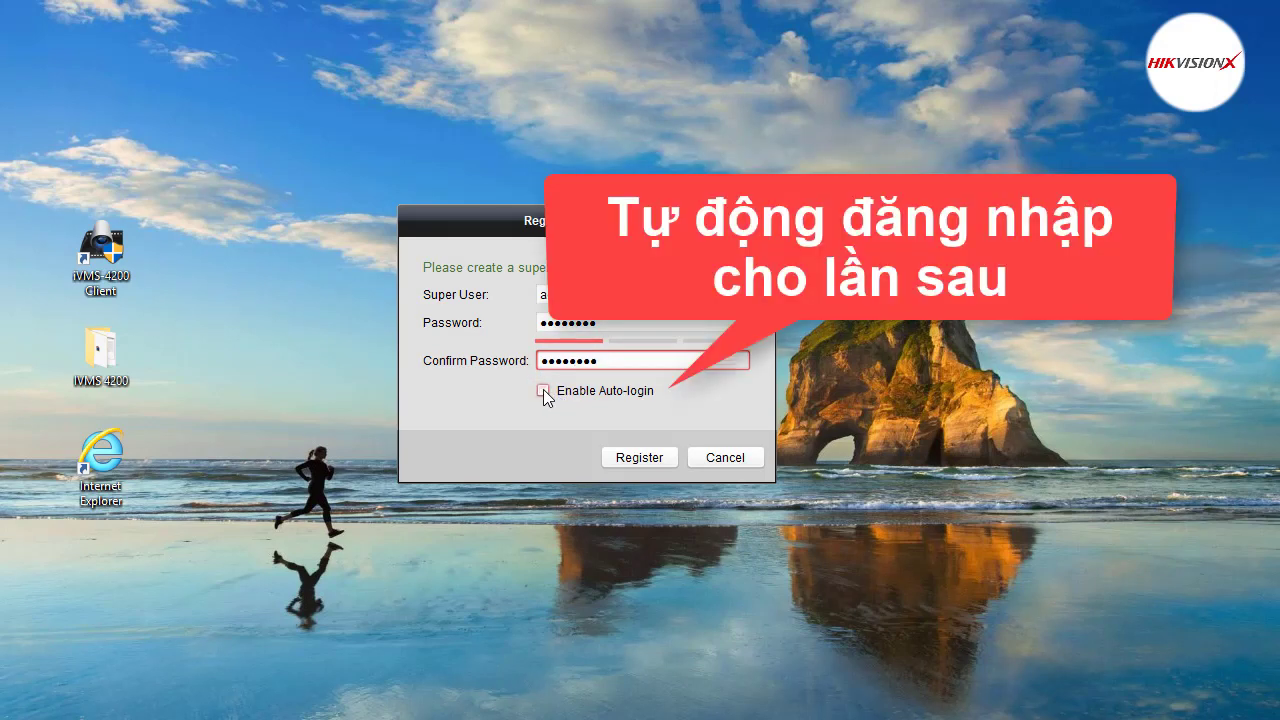
{"action": "left_click", "coordinate": [543, 390]}
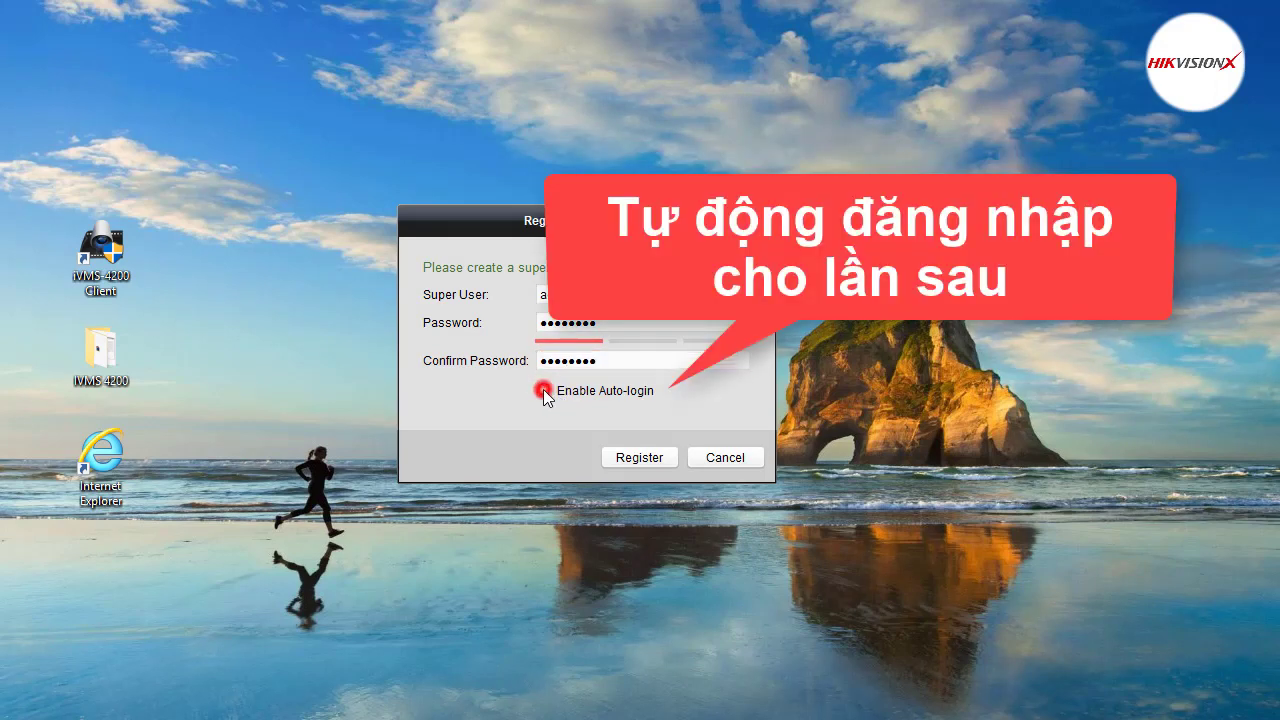
{"action": "left_click", "coordinate": [641, 458]}
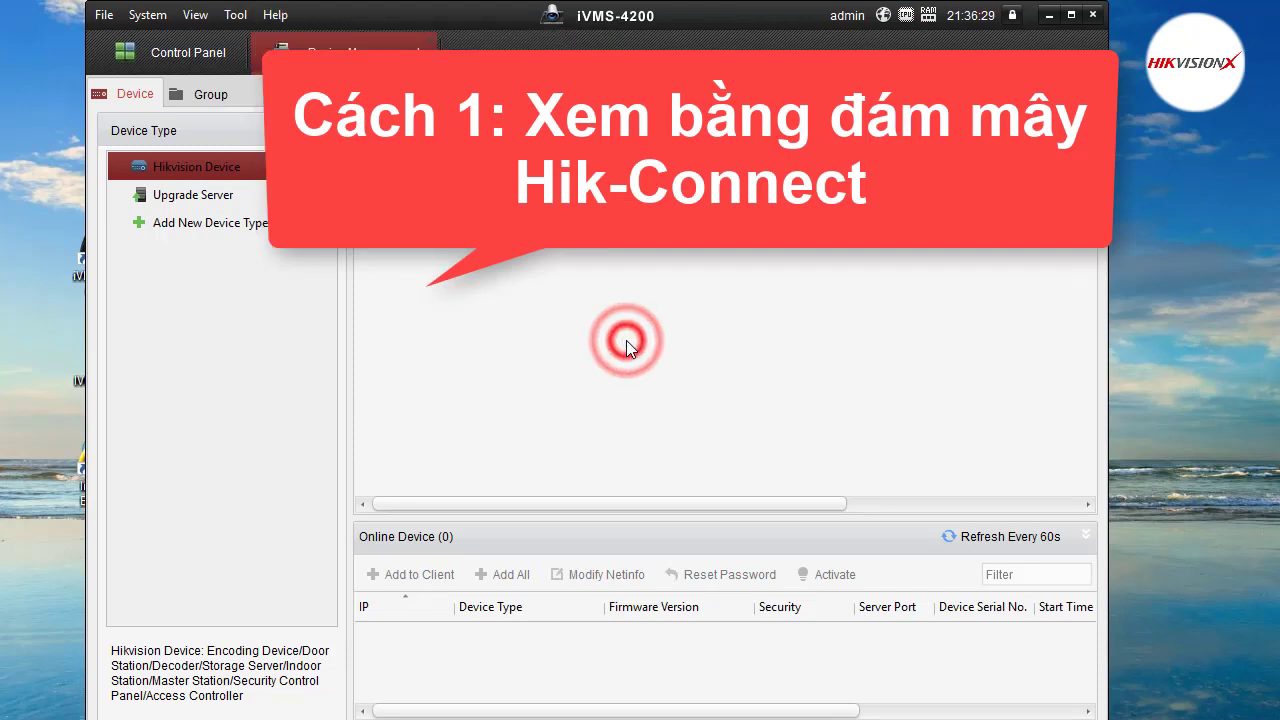
Add Clould P2P Device to the client's device types through Add New Device Type.
{"action": "left_click", "coordinate": [210, 223]}
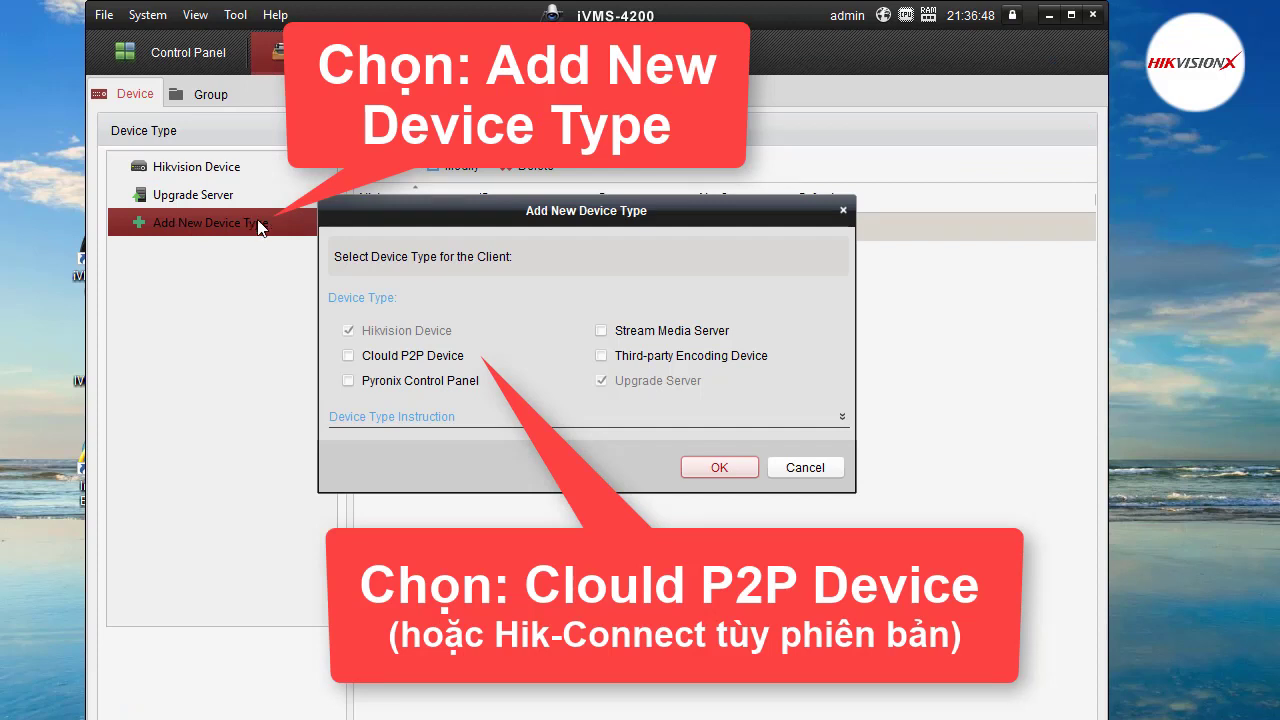
{"action": "left_click", "coordinate": [348, 356]}
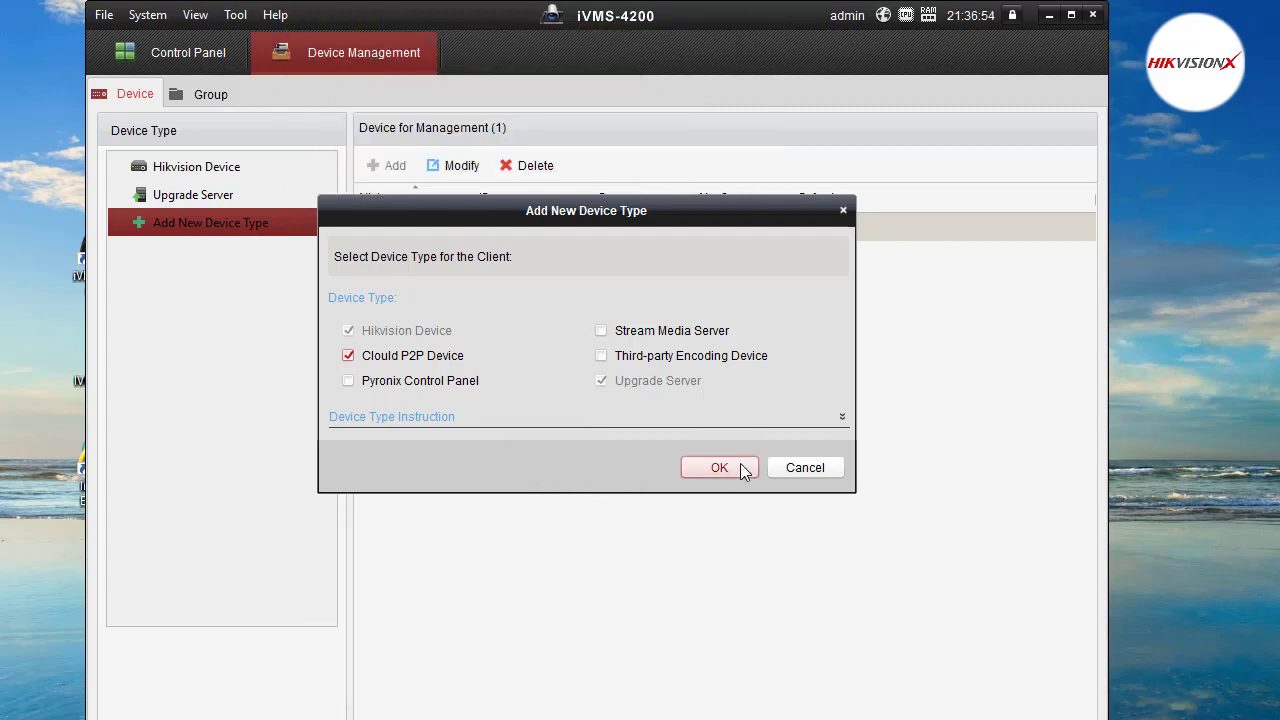
{"action": "left_click", "coordinate": [720, 468]}
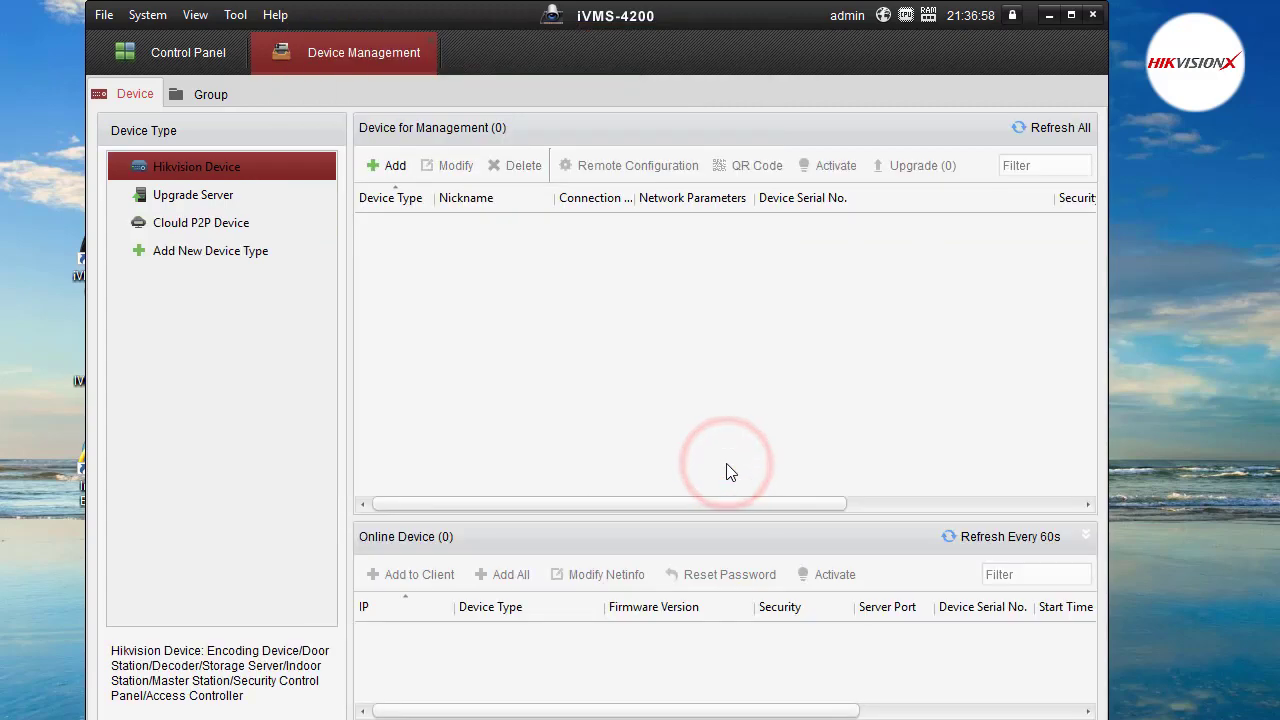
On the Clould P2P Device page, set the login region to Vietnam and start logging in.
{"action": "left_click", "coordinate": [218, 232]}
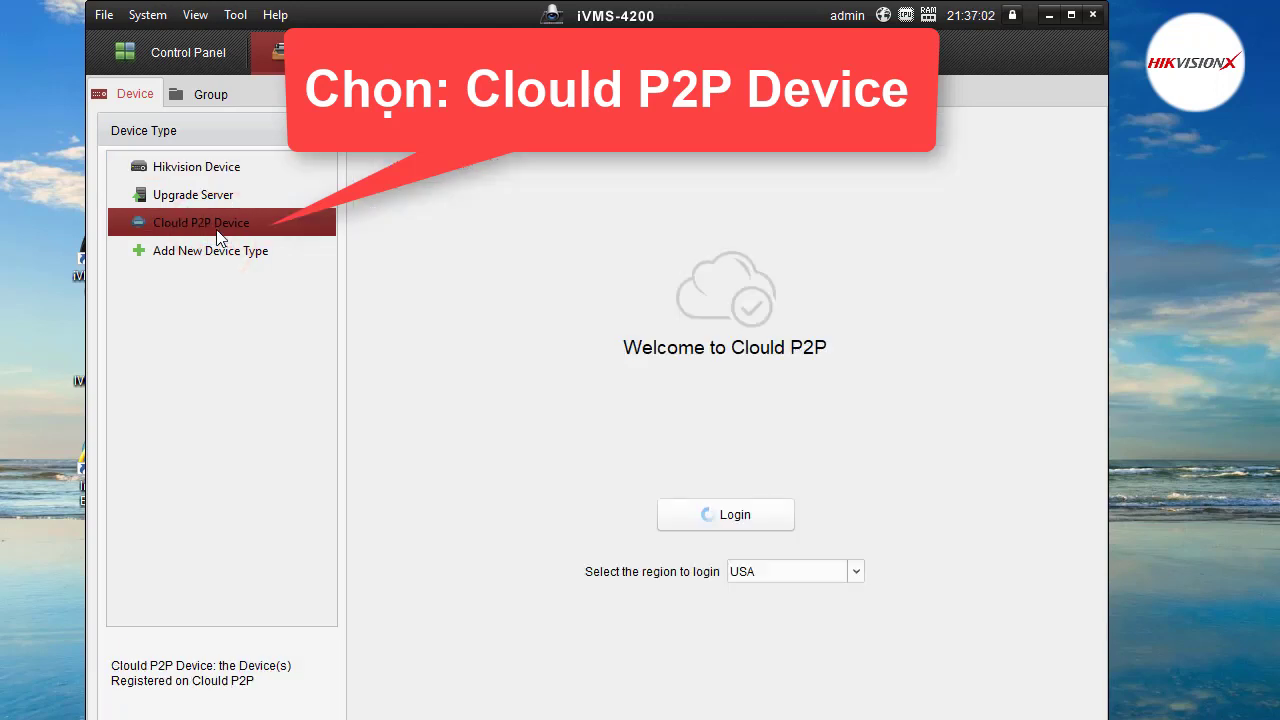
{"action": "left_click", "coordinate": [856, 571]}
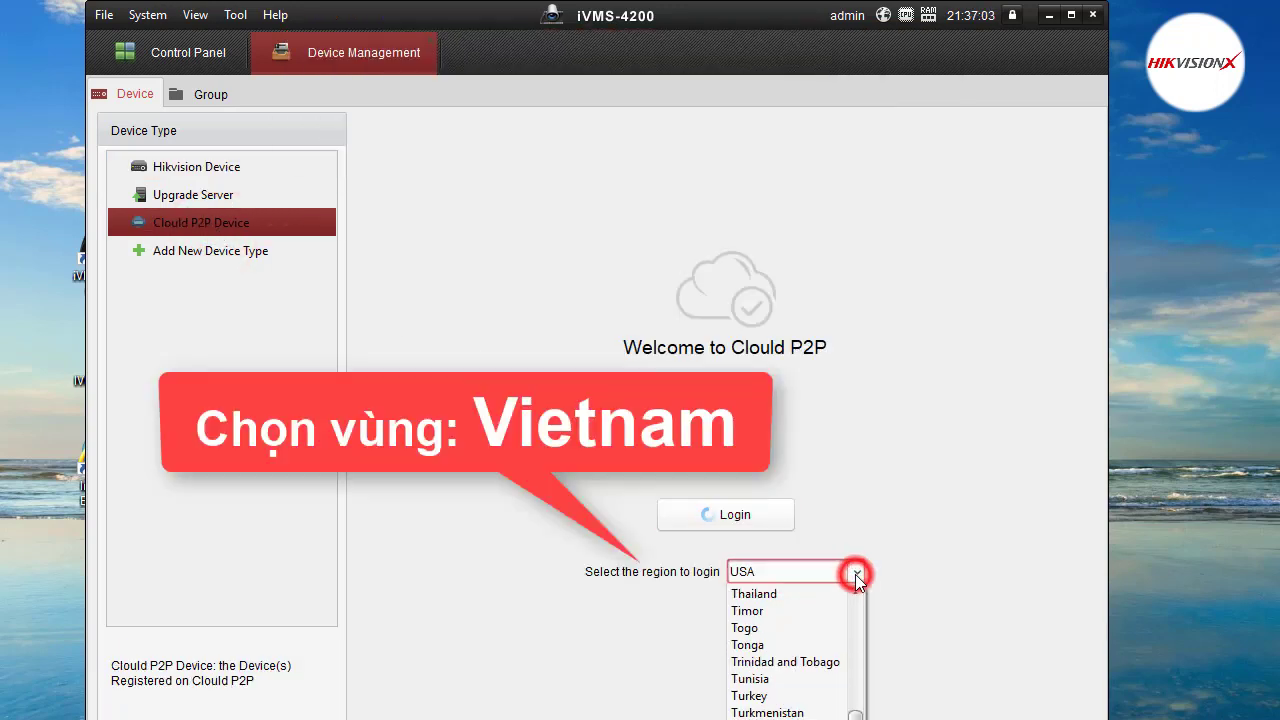
{"action": "scroll", "coordinate": [790, 705], "scroll_direction": "down", "scroll_amount": 3}
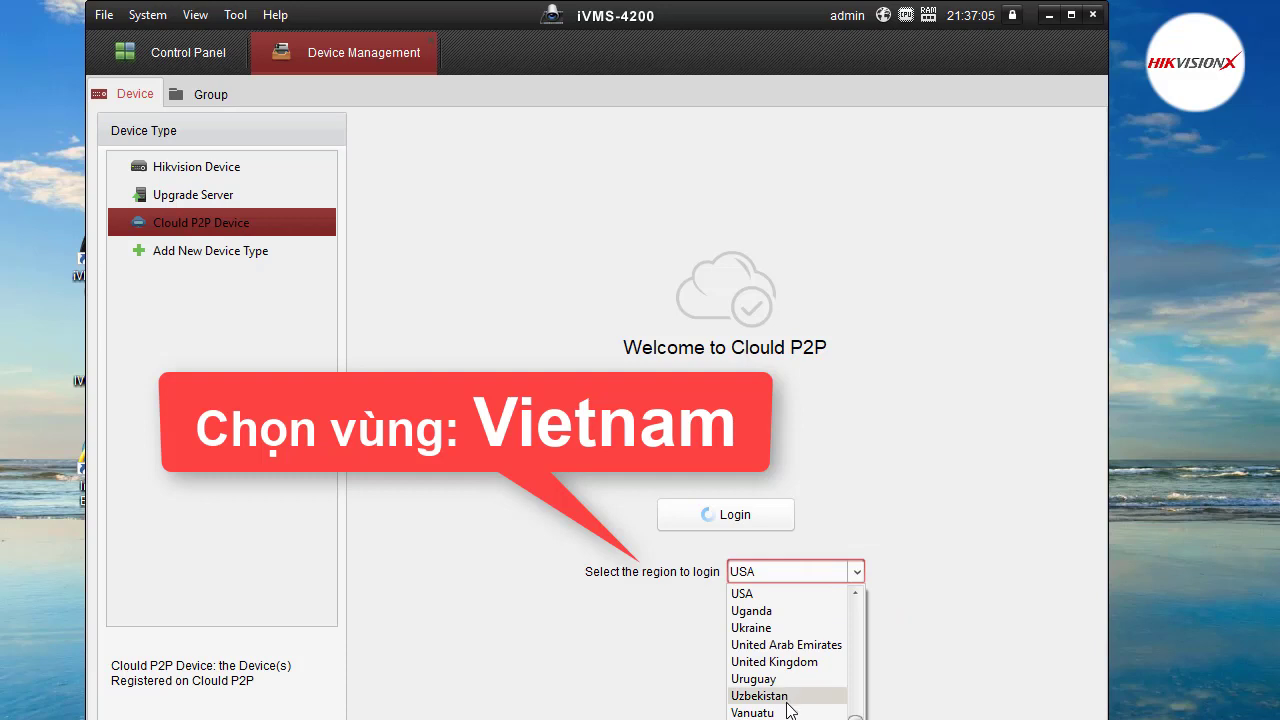
{"action": "left_click", "coordinate": [785, 712]}
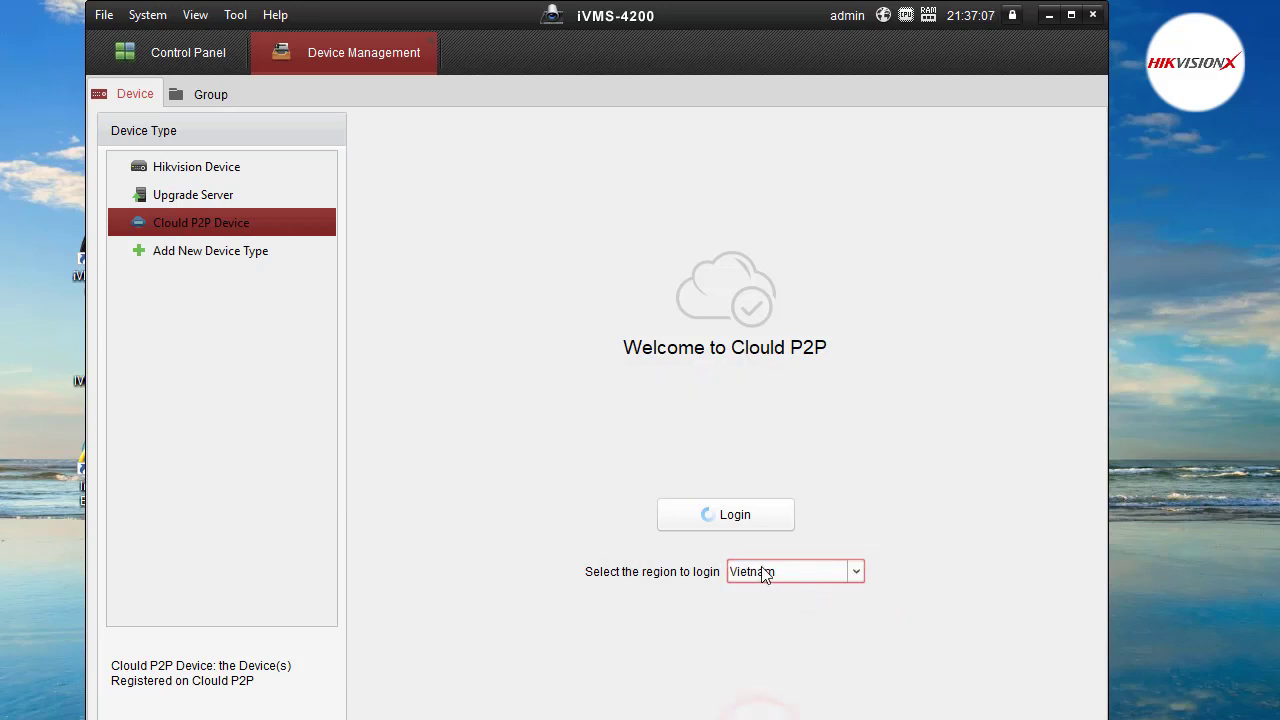
{"action": "left_click", "coordinate": [717, 515]}
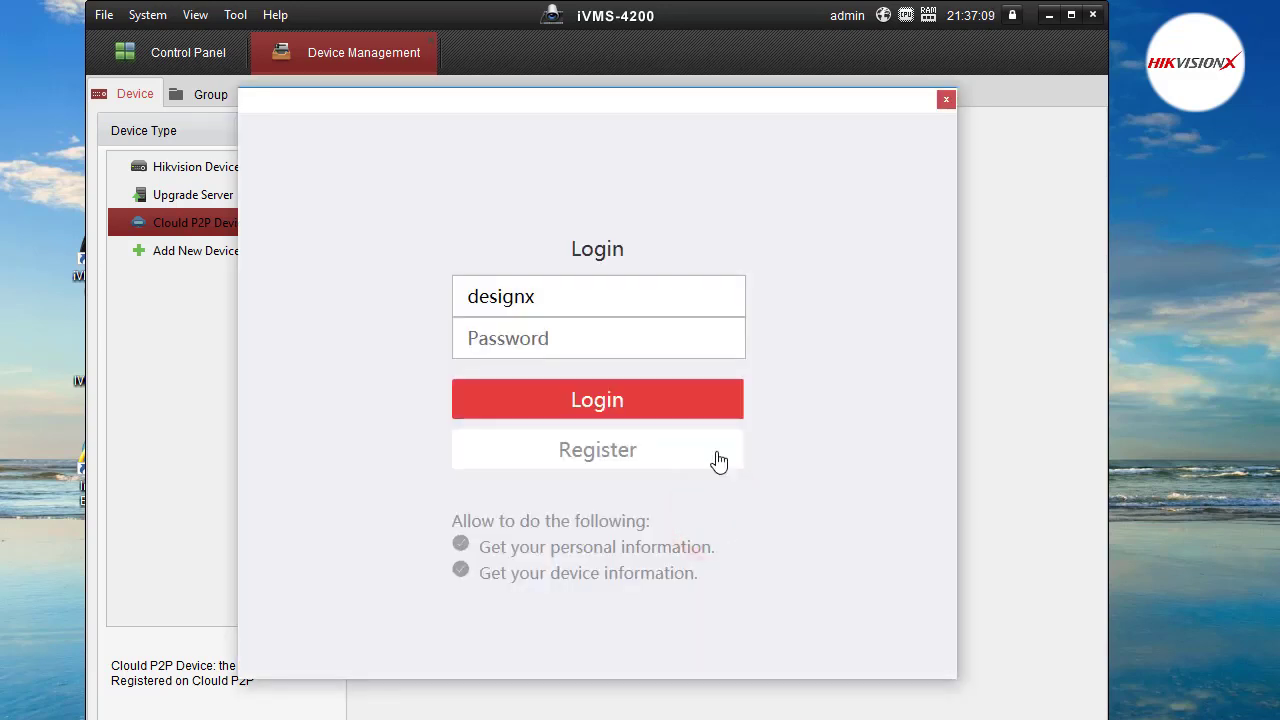
Replace the Cloud P2P account username, enter the account password, and log in.
{"action": "left_click", "coordinate": [552, 294]}
{"action": "double_click", "coordinate": [552, 294]}
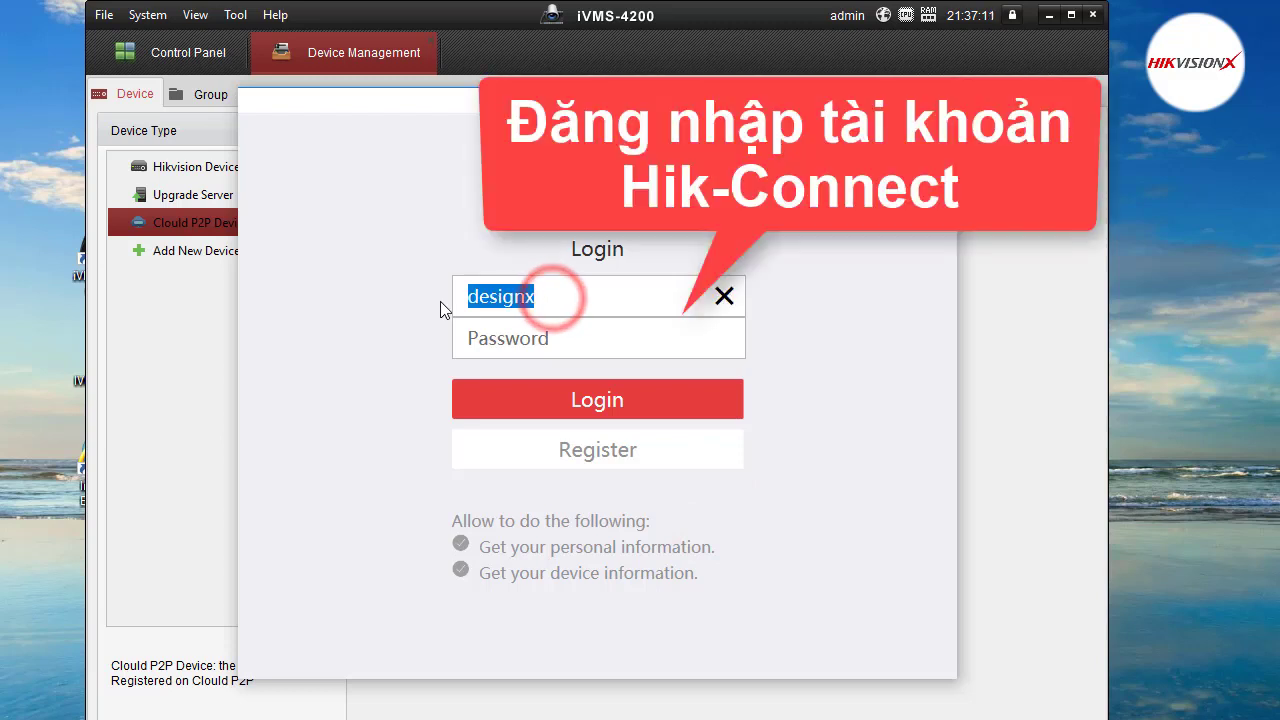
{"action": "type", "text": "d"}
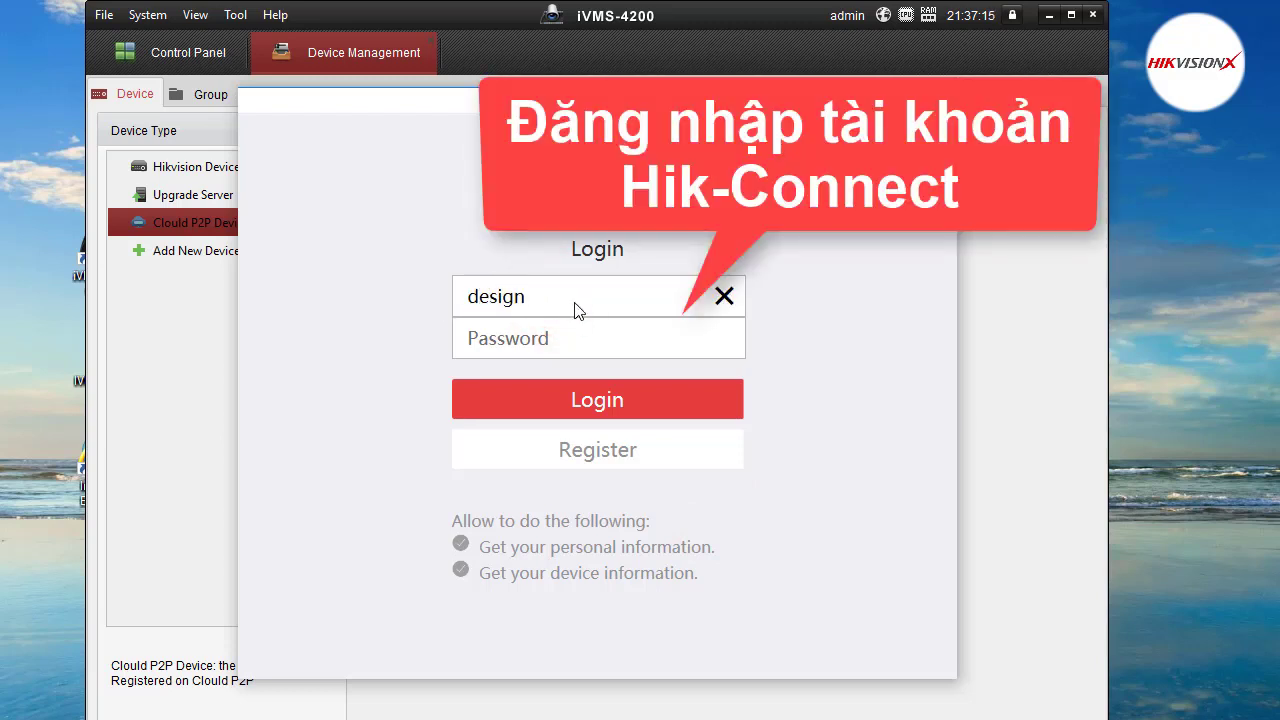
{"action": "left_click", "coordinate": [556, 341]}
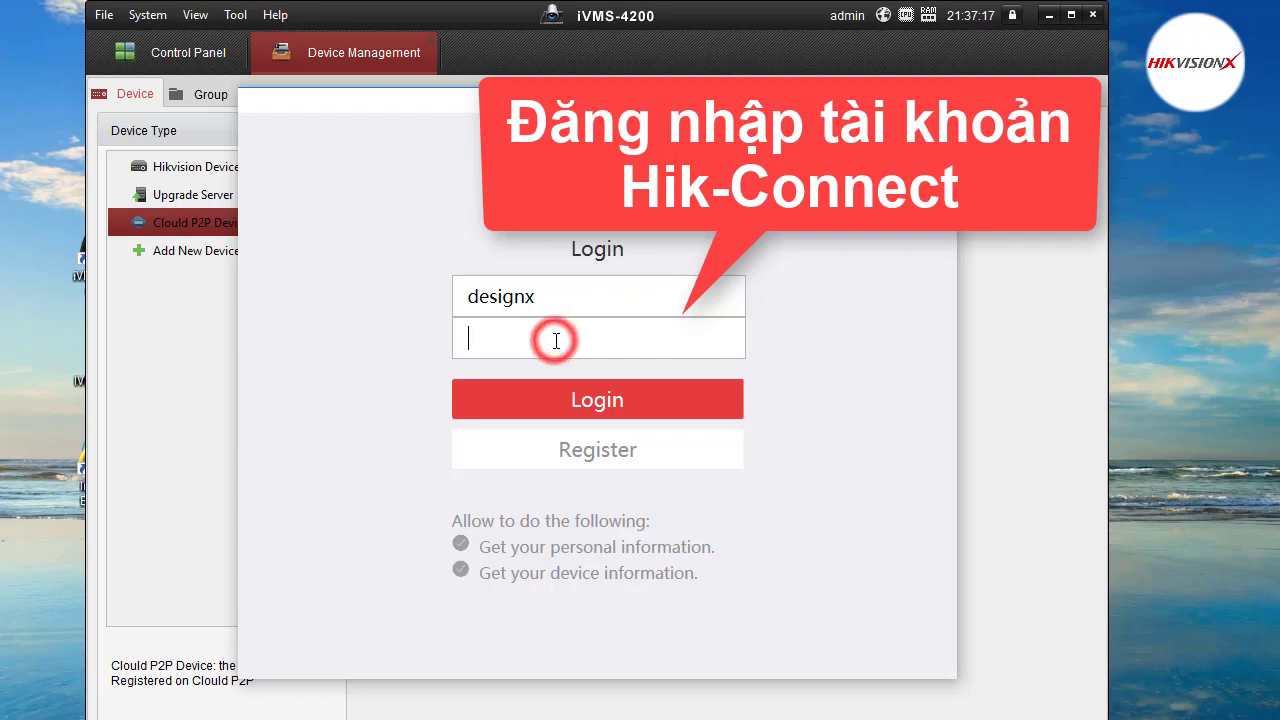
{"action": "type", "text": "•••"}
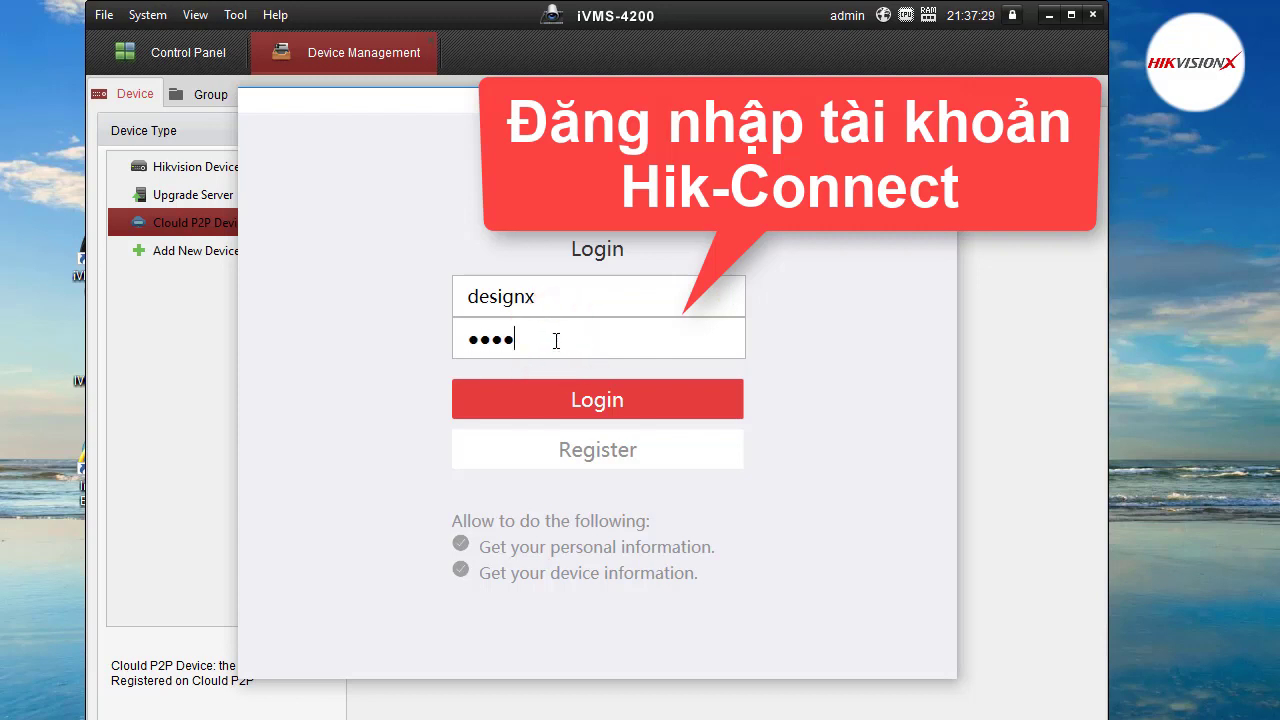
{"action": "left_click", "coordinate": [551, 409]}
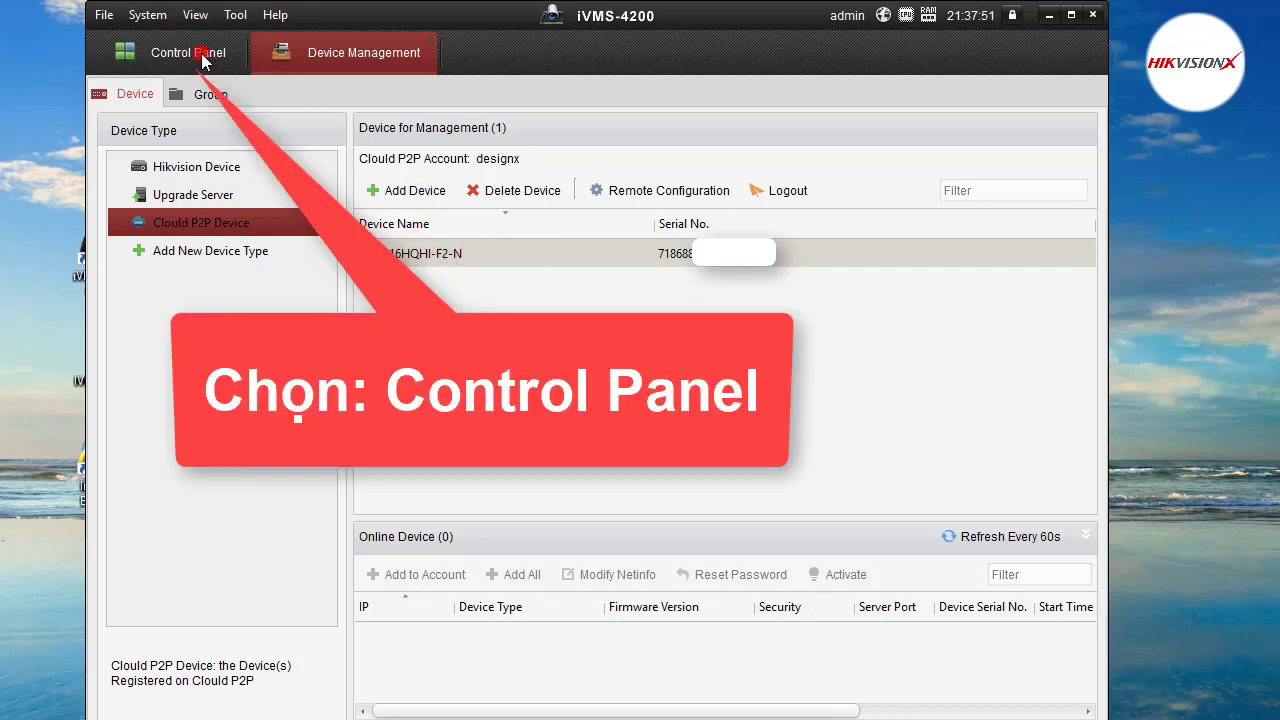
Open Main View from the Control Panel and select the account's camera group.
{"action": "left_click", "coordinate": [202, 56]}
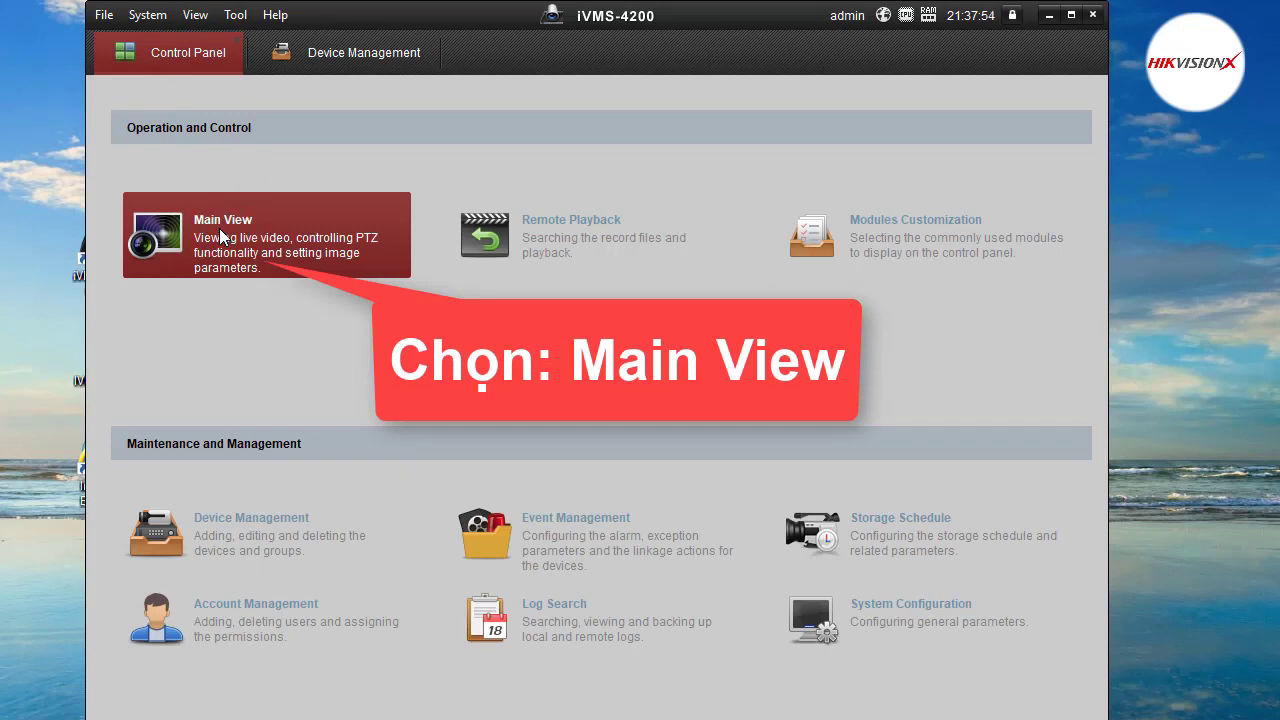
{"action": "left_click", "coordinate": [222, 237]}
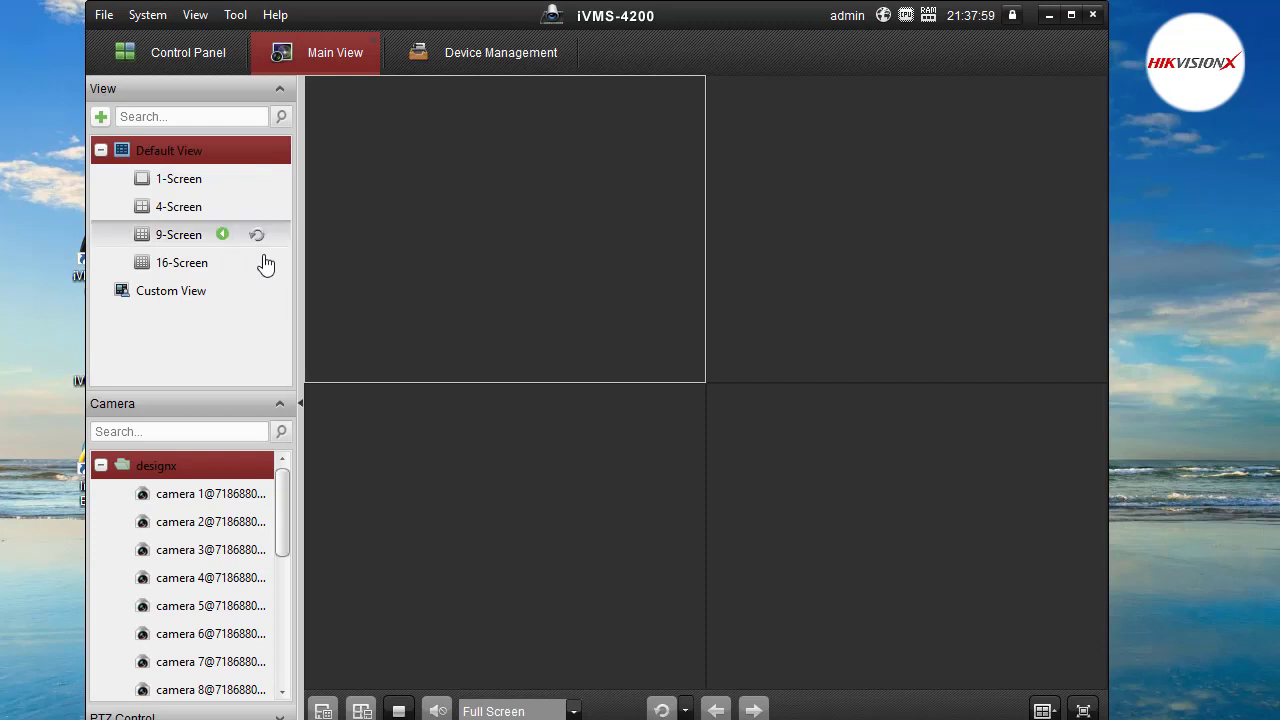
{"action": "scroll", "coordinate": [265, 530], "scroll_direction": "down", "scroll_amount": 2}
{"action": "scroll", "coordinate": [262, 530], "scroll_direction": "down", "scroll_amount": 2}
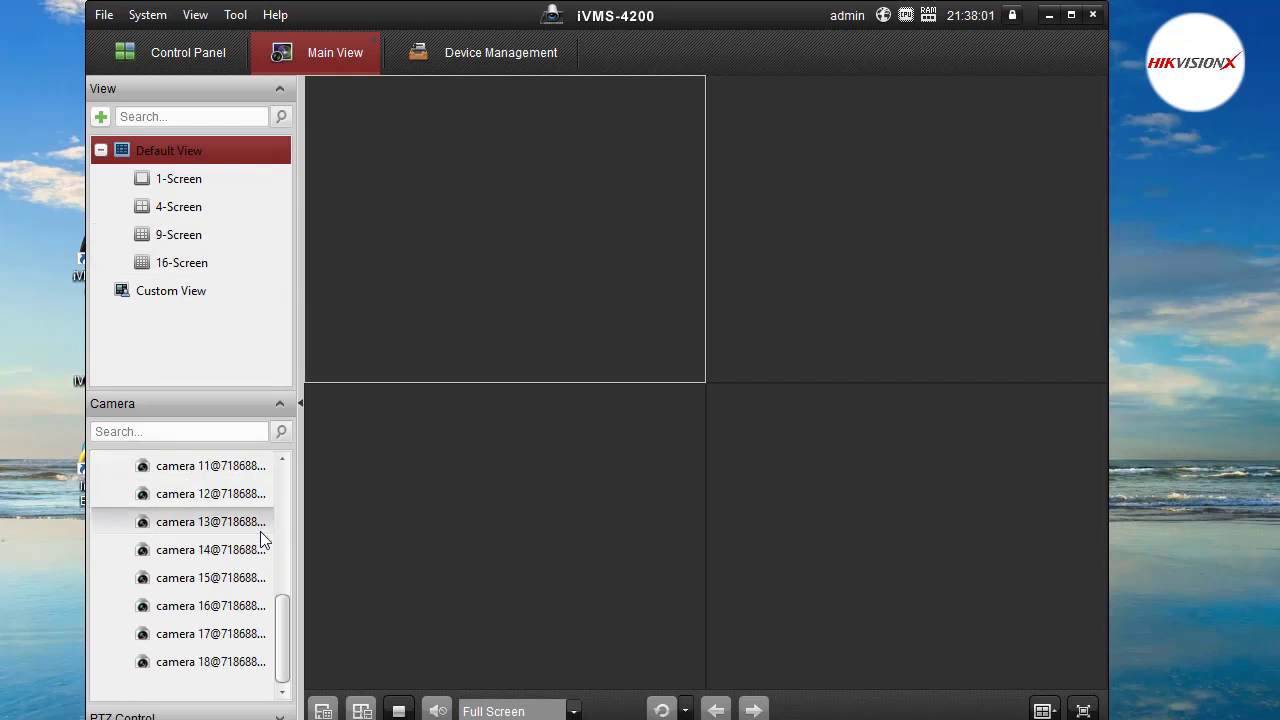
{"action": "scroll", "coordinate": [250, 500], "scroll_direction": "up", "scroll_amount": 5}
{"action": "left_click", "coordinate": [215, 467]}
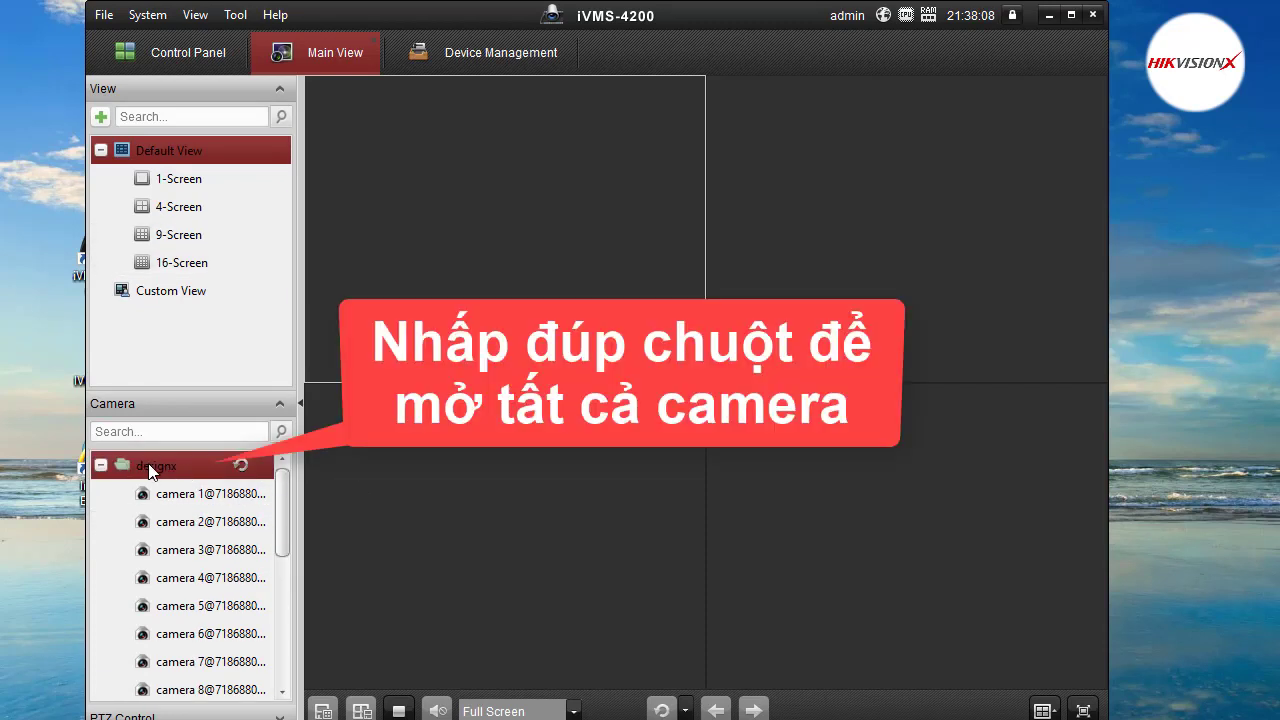
{"action": "double_click", "coordinate": [160, 469]}
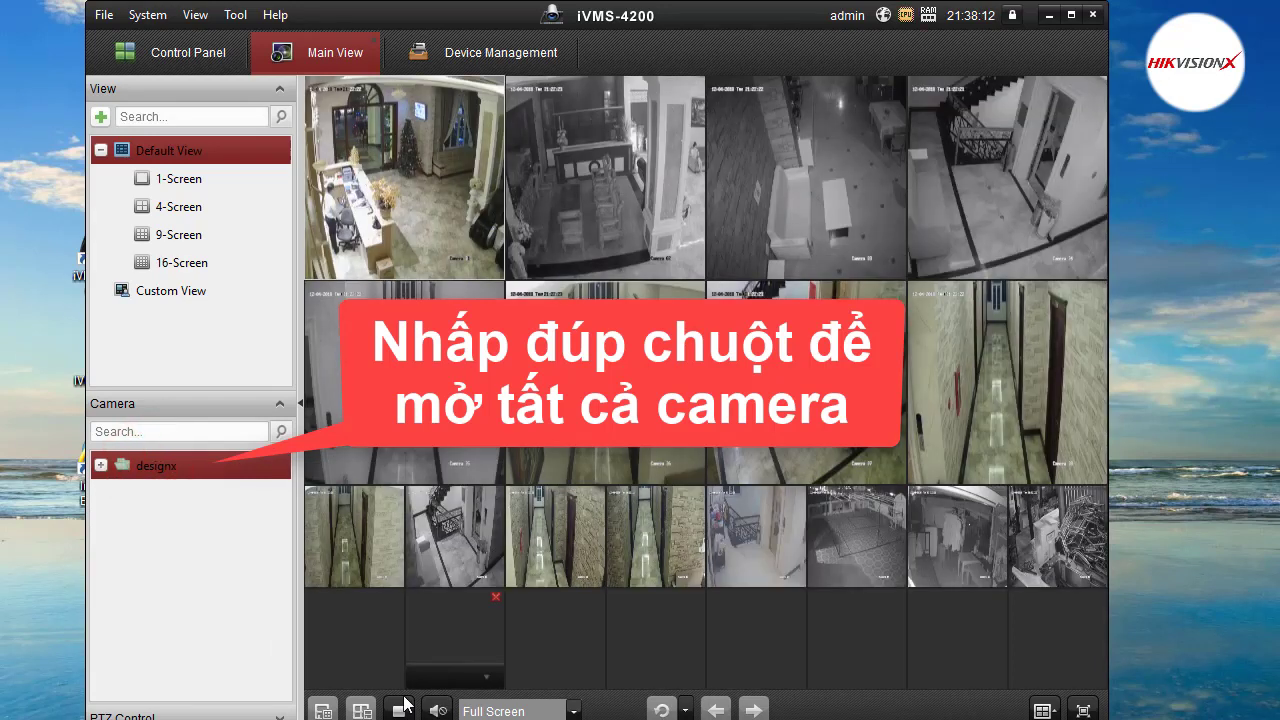
{"action": "left_click", "coordinate": [400, 709]}
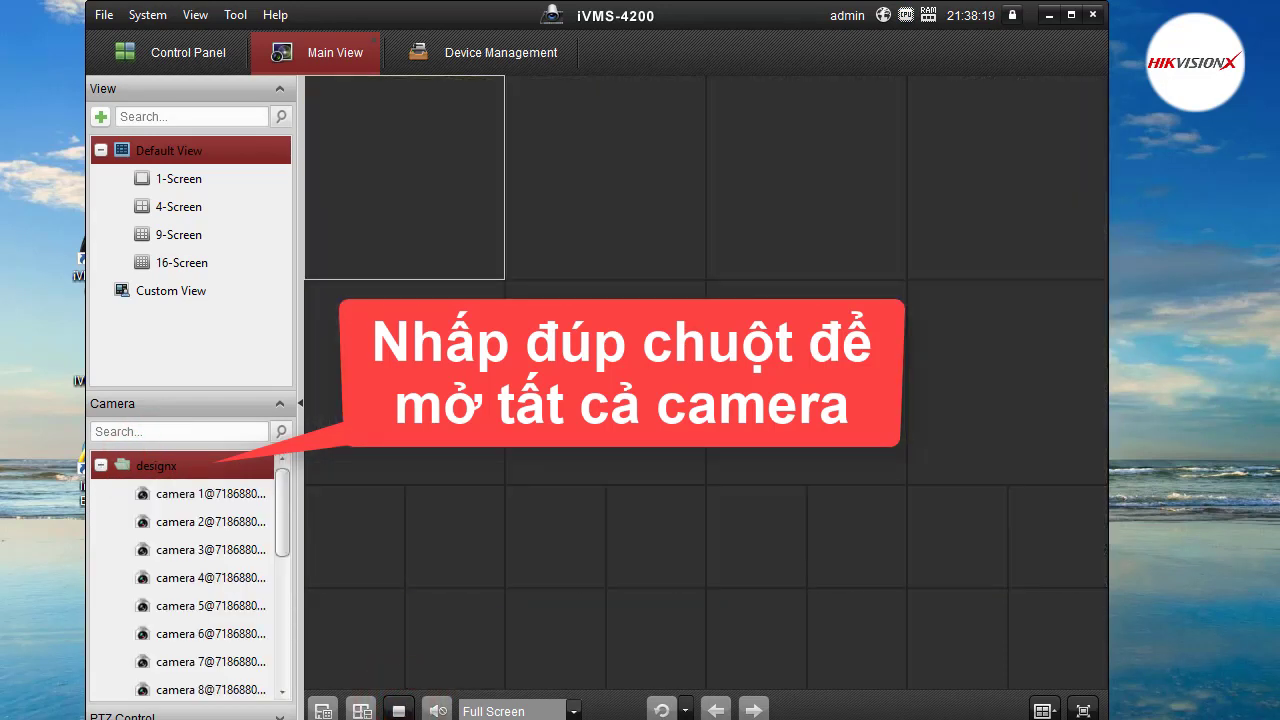
{"action": "left_click", "coordinate": [1042, 711]}
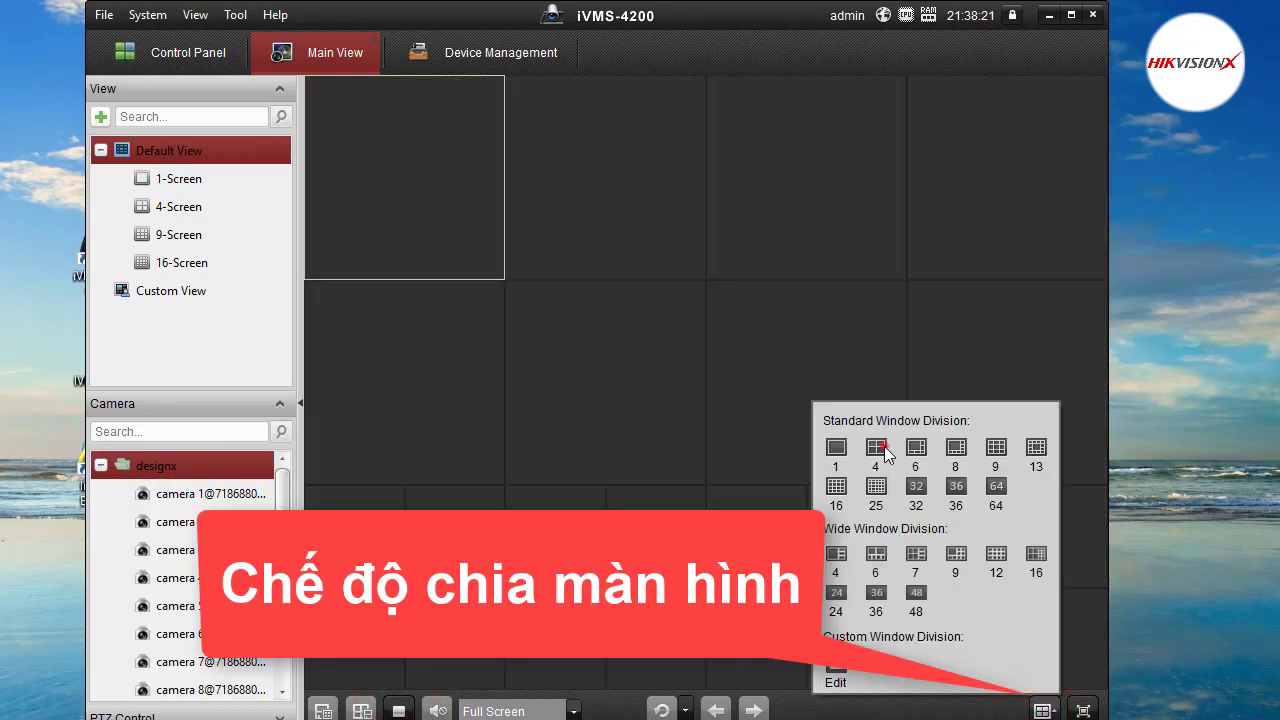
{"action": "left_click", "coordinate": [880, 449]}
{"action": "left_click", "coordinate": [660, 306]}
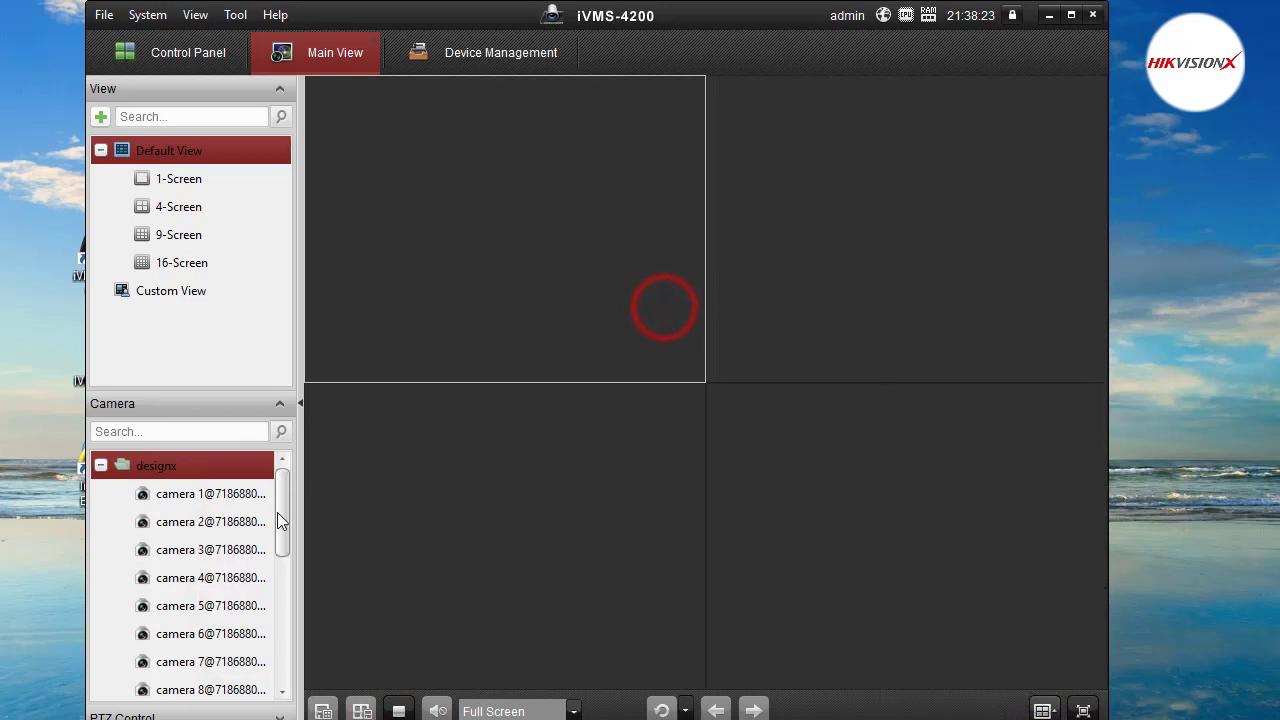
{"action": "double_click", "coordinate": [215, 495]}
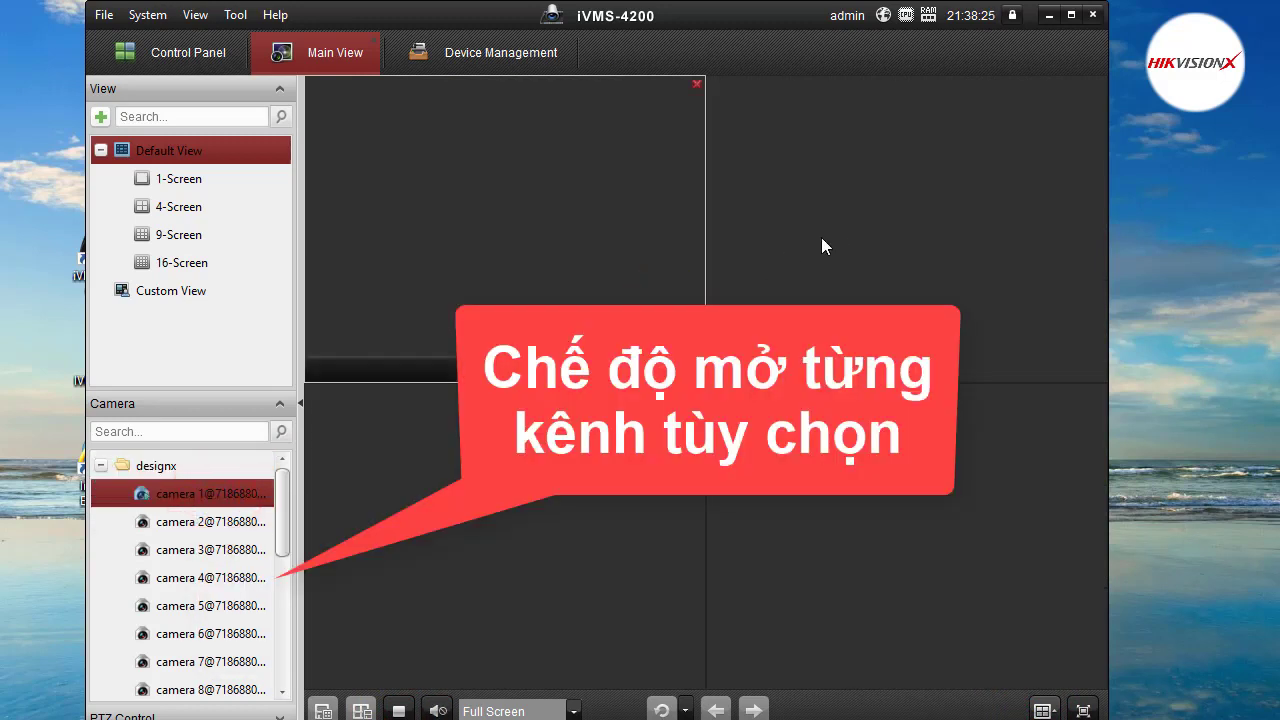
{"action": "left_click", "coordinate": [838, 238]}
{"action": "left_click_drag", "start_coordinate": [200, 522], "coordinate": [830, 378]}
{"action": "left_click", "coordinate": [601, 524]}
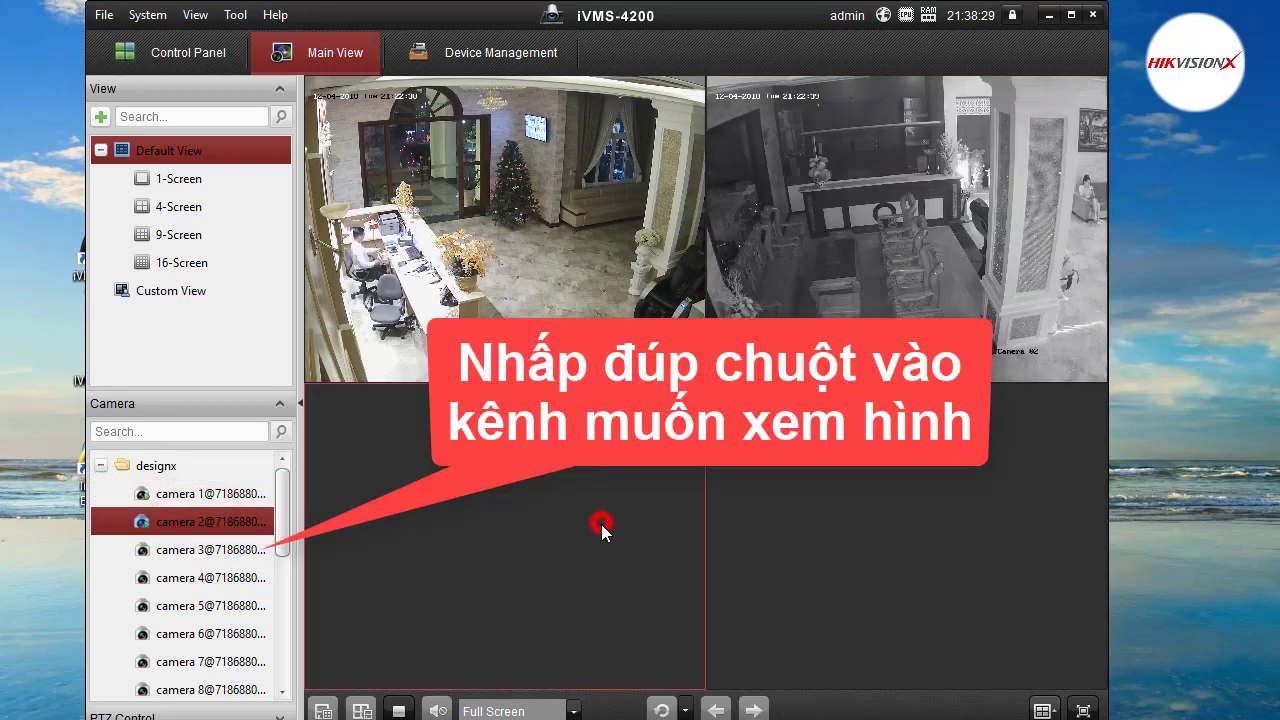
{"action": "double_click", "coordinate": [215, 633]}
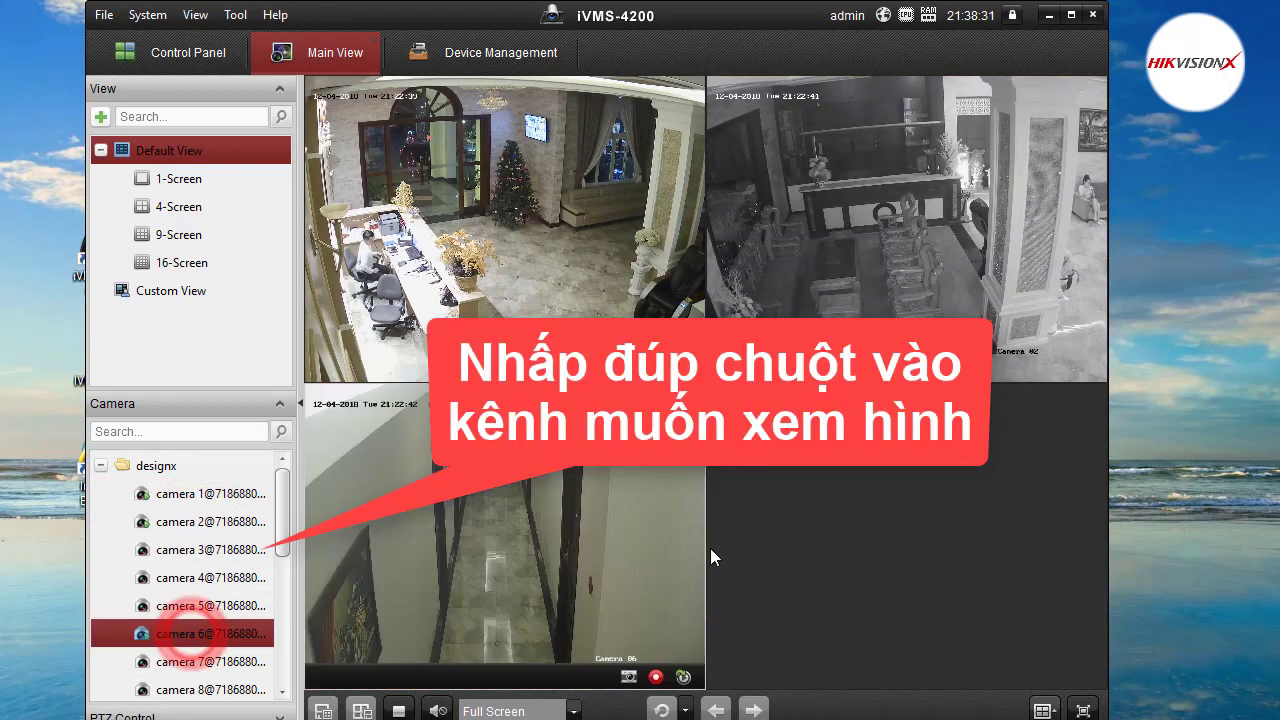
{"action": "left_click", "coordinate": [810, 524]}
{"action": "double_click", "coordinate": [205, 661]}
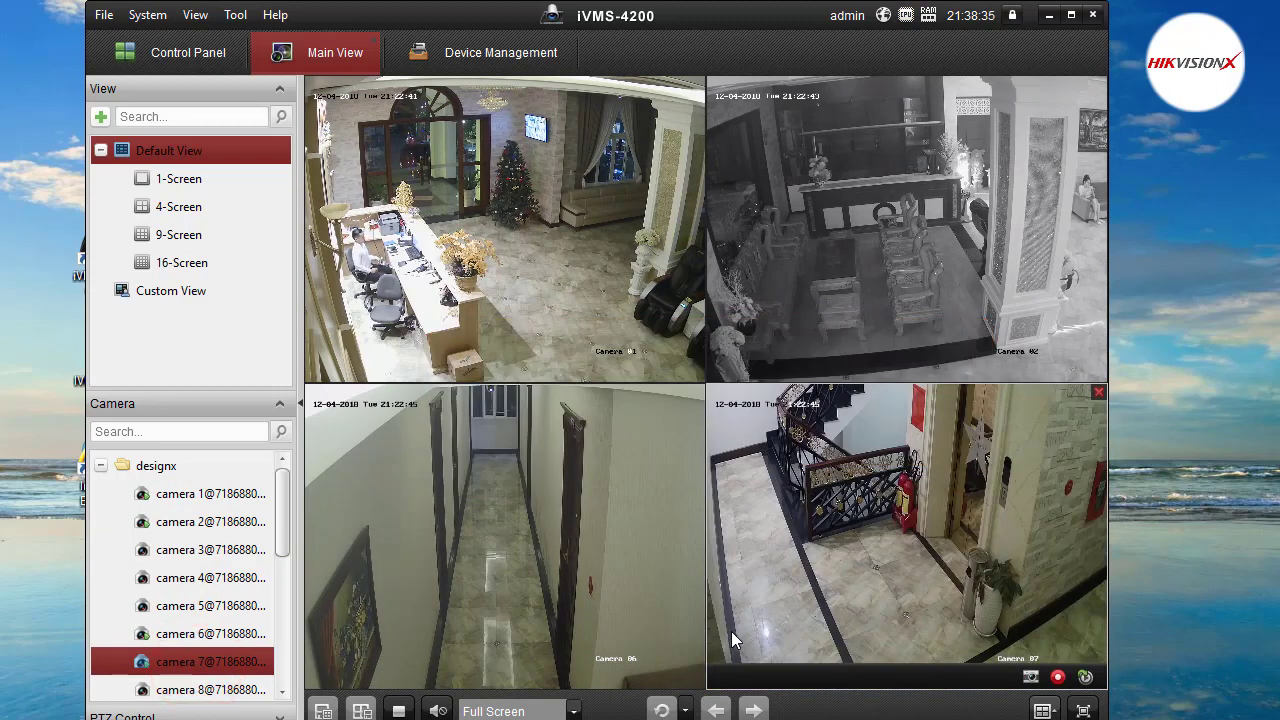
{"action": "left_click", "coordinate": [398, 711]}
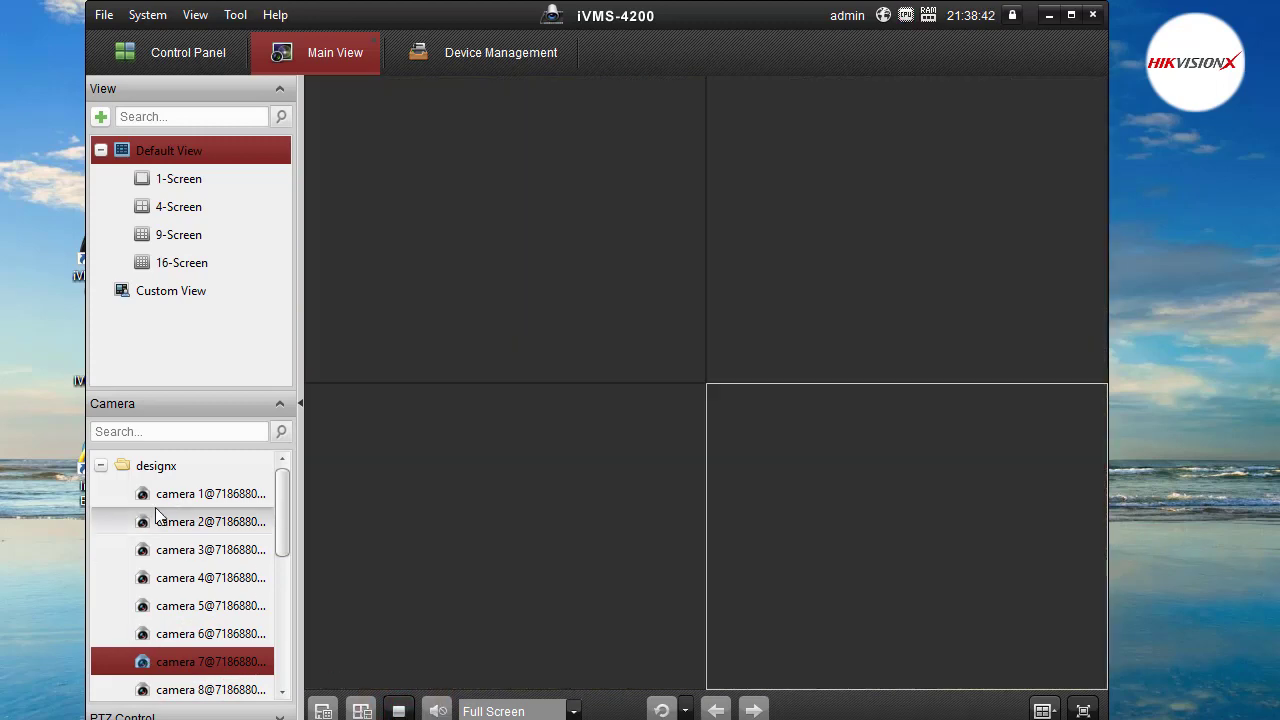
Return to Device Management and show the Hikvision Device list.
{"action": "left_click", "coordinate": [101, 465]}
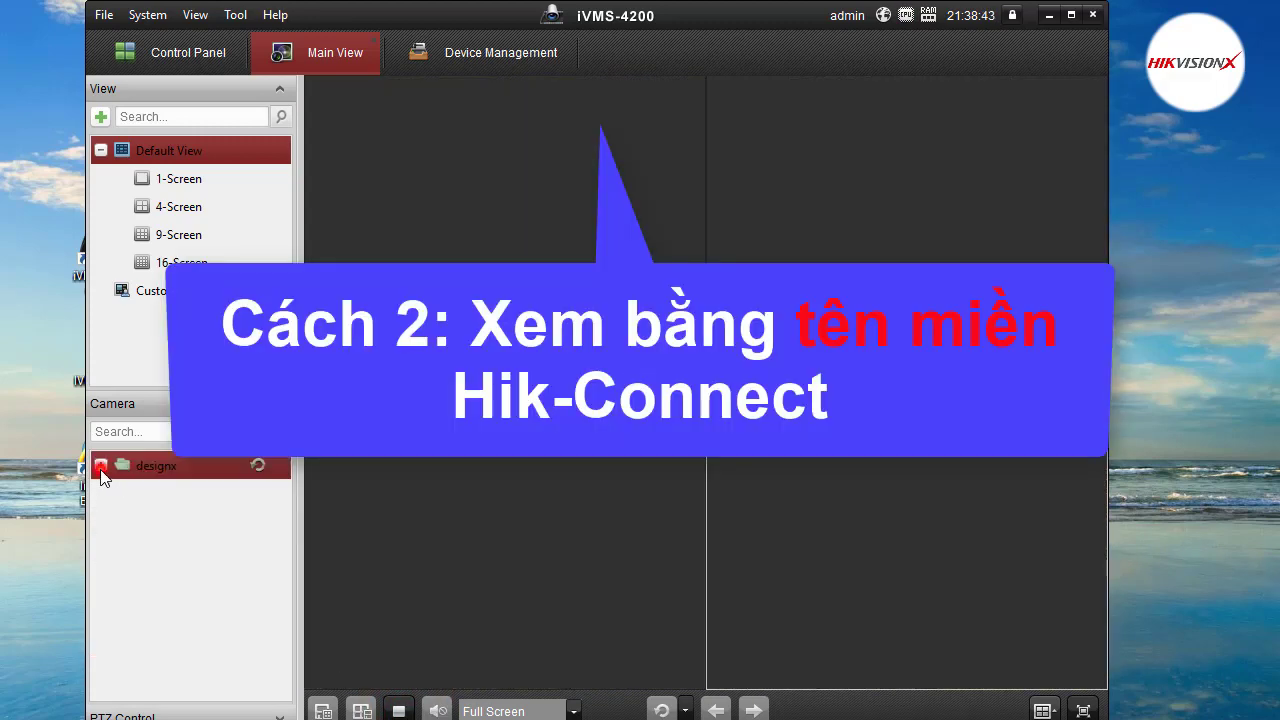
{"action": "left_click", "coordinate": [180, 525]}
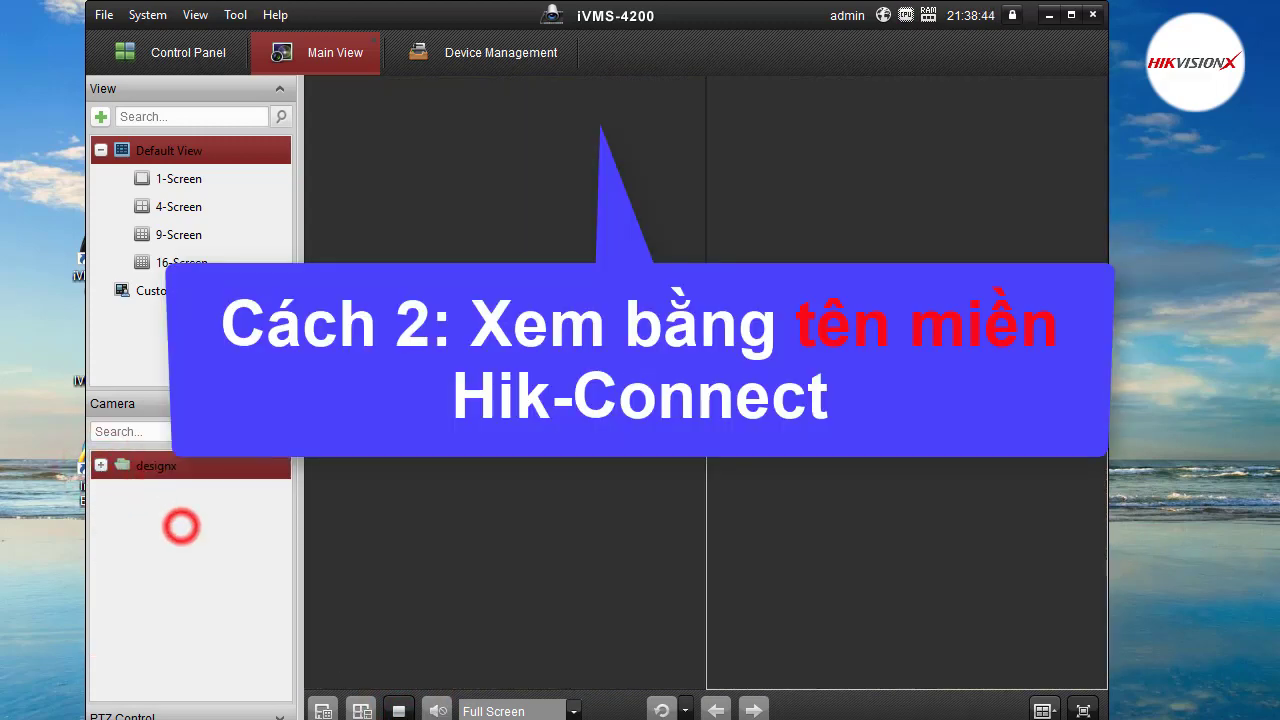
{"action": "left_click", "coordinate": [510, 58]}
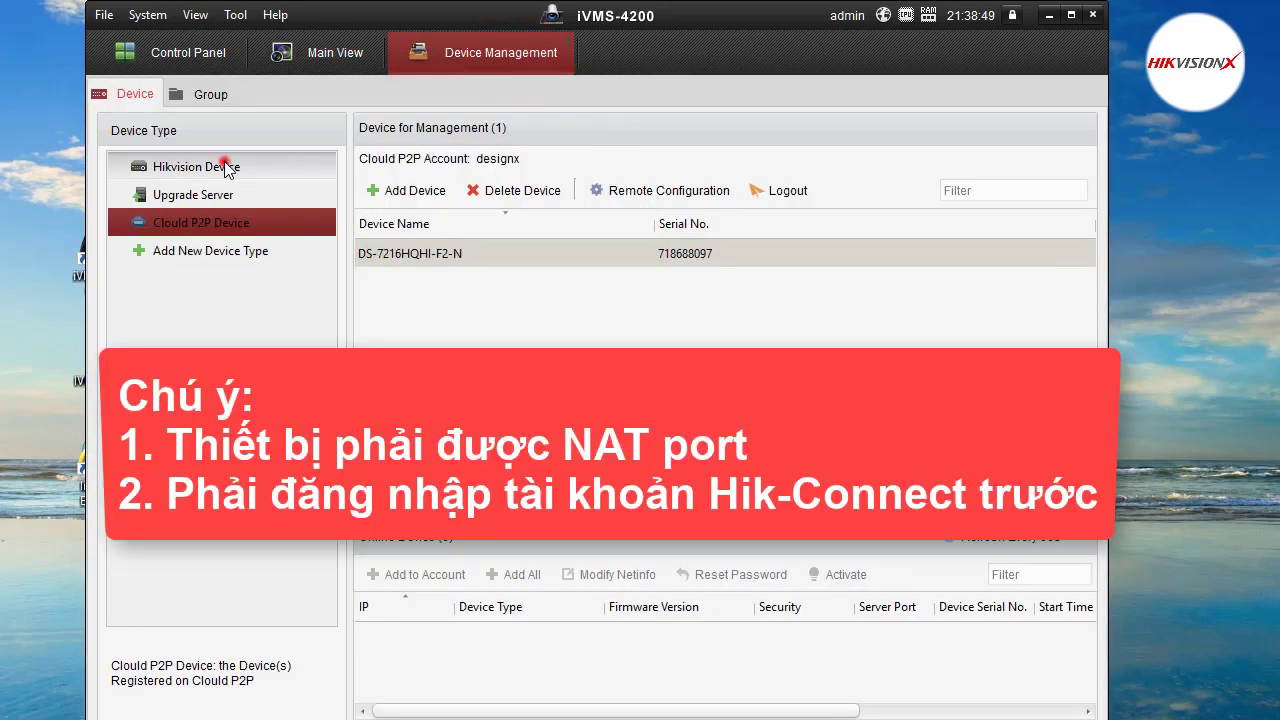
{"action": "left_click", "coordinate": [228, 168]}
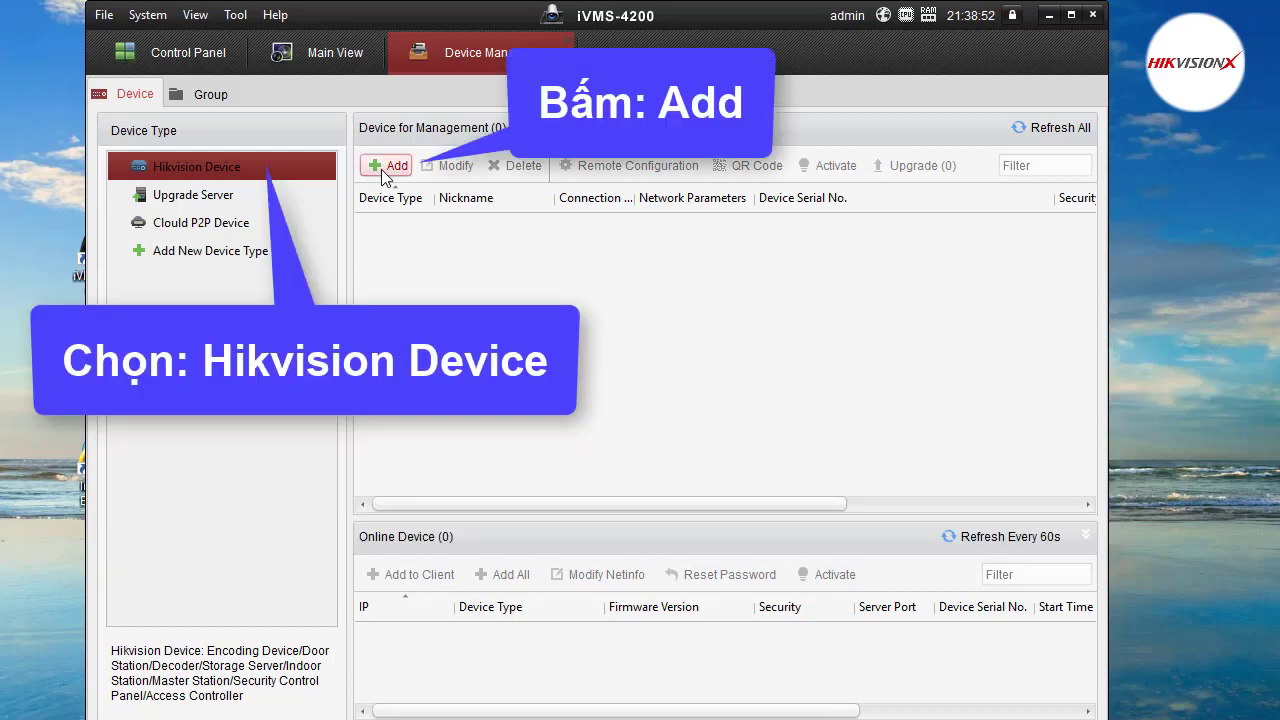
Add the DVR through Cloud P2P with user name admin and its password.
{"action": "left_click", "coordinate": [384, 167]}
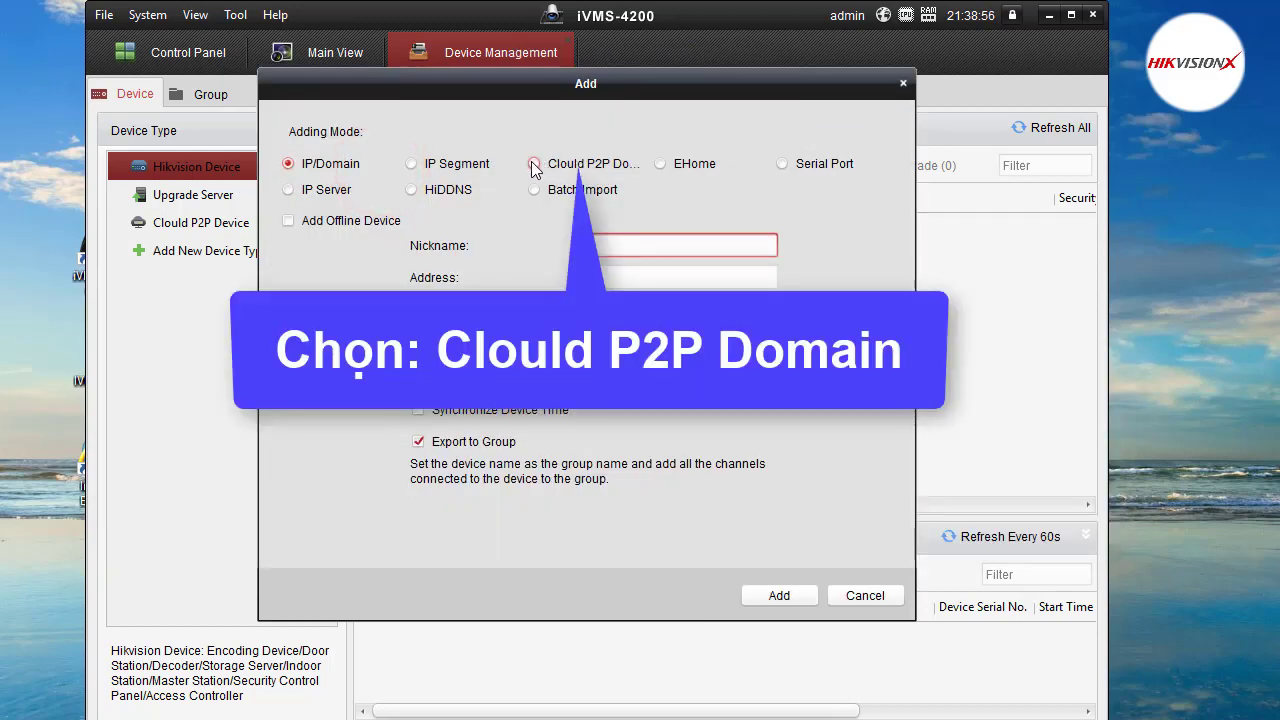
{"action": "left_click", "coordinate": [535, 165]}
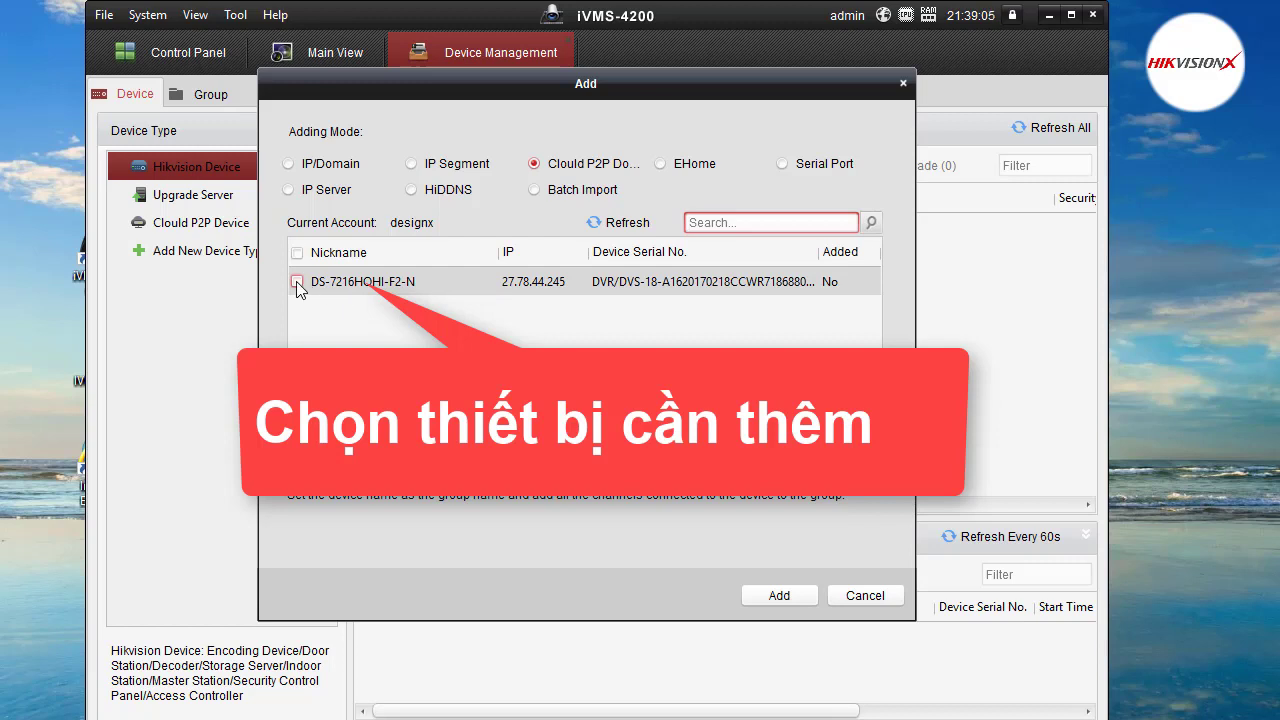
{"action": "left_click", "coordinate": [297, 283]}
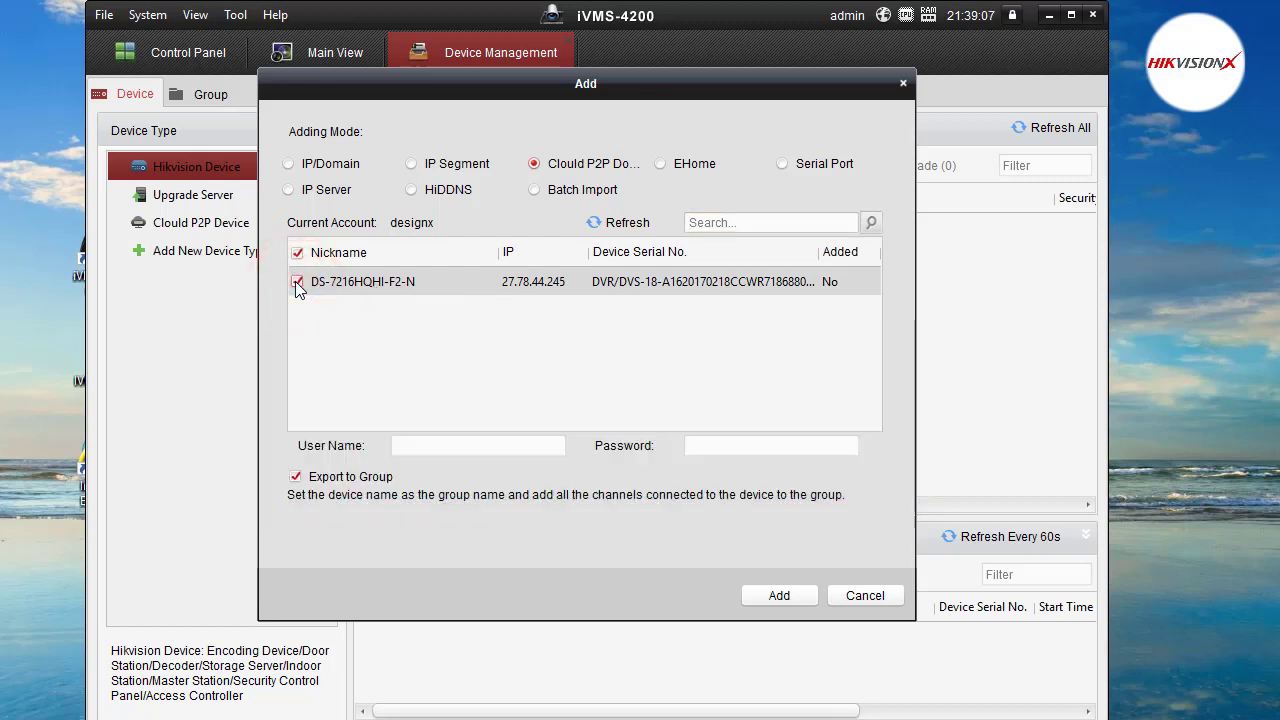
{"action": "left_click", "coordinate": [446, 443]}
{"action": "type", "text": "ad"}
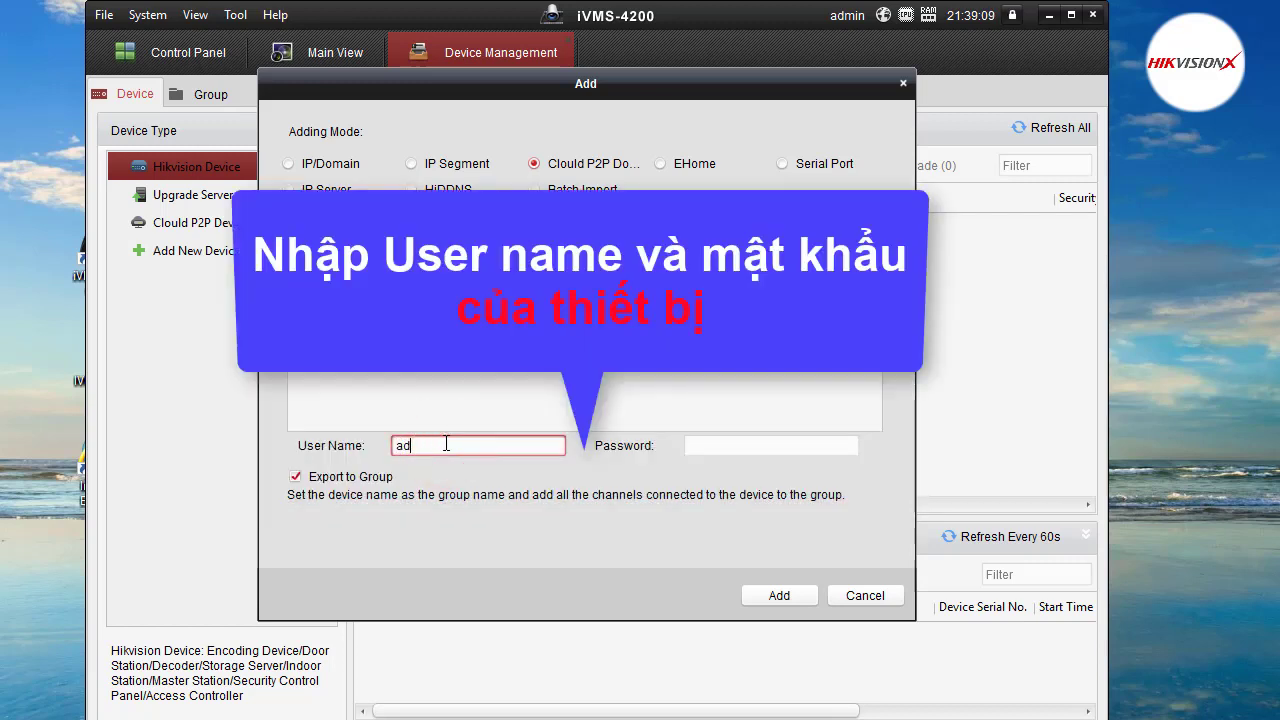
{"action": "type", "text": "min"}
{"action": "key", "text": "Tab"}
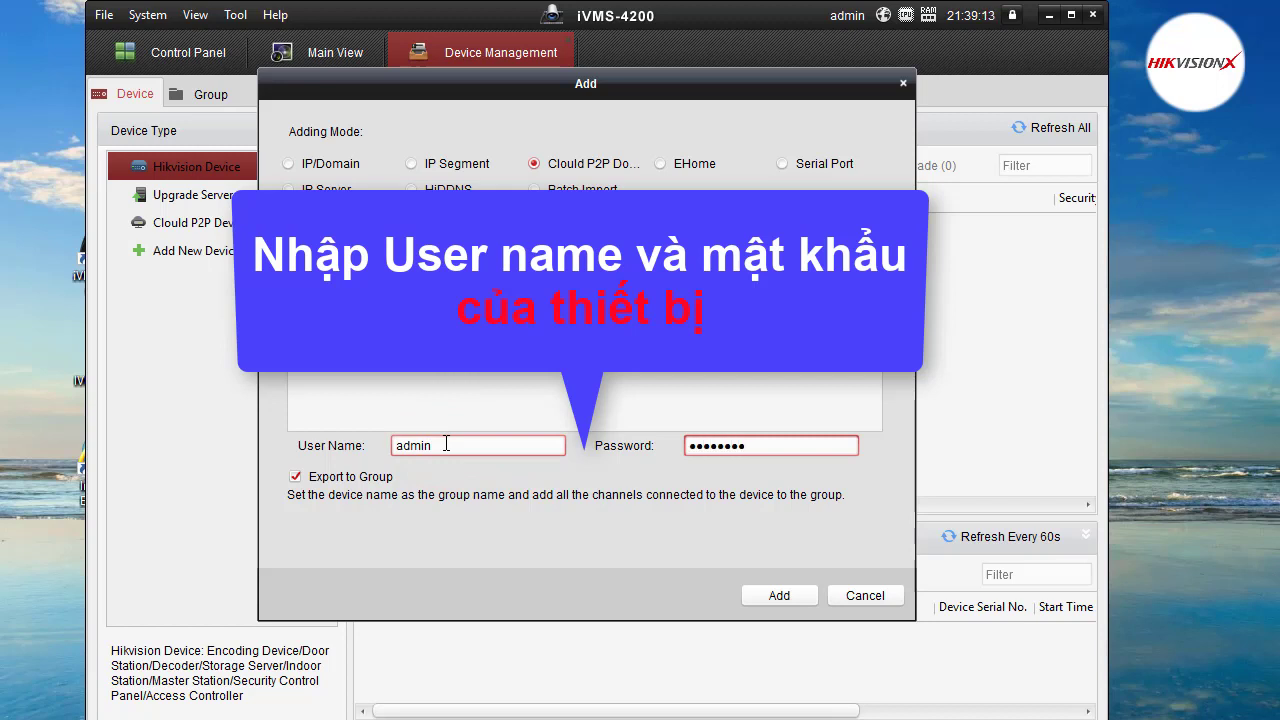
{"action": "left_click", "coordinate": [751, 595]}
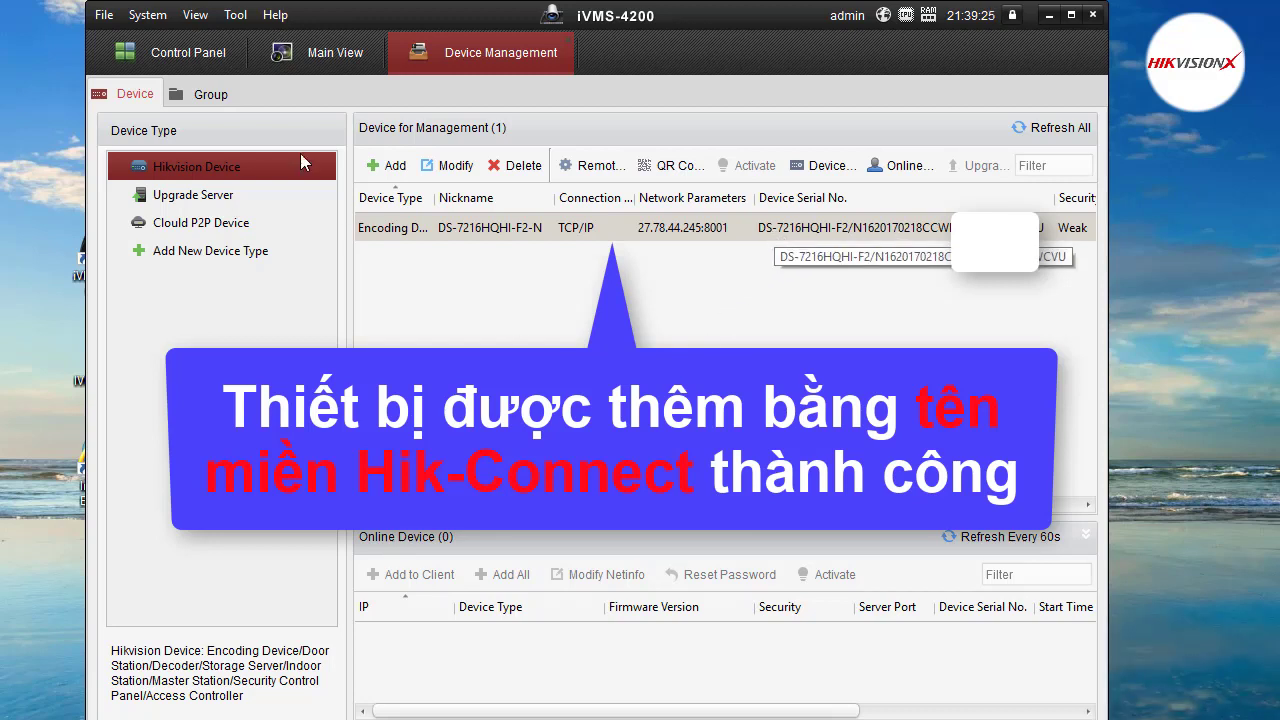
Play DS-7216HQHI-F2-N's Camera1, 2, 5 and 6 live in Main View, then stop all playback.
{"action": "left_click", "coordinate": [307, 55]}
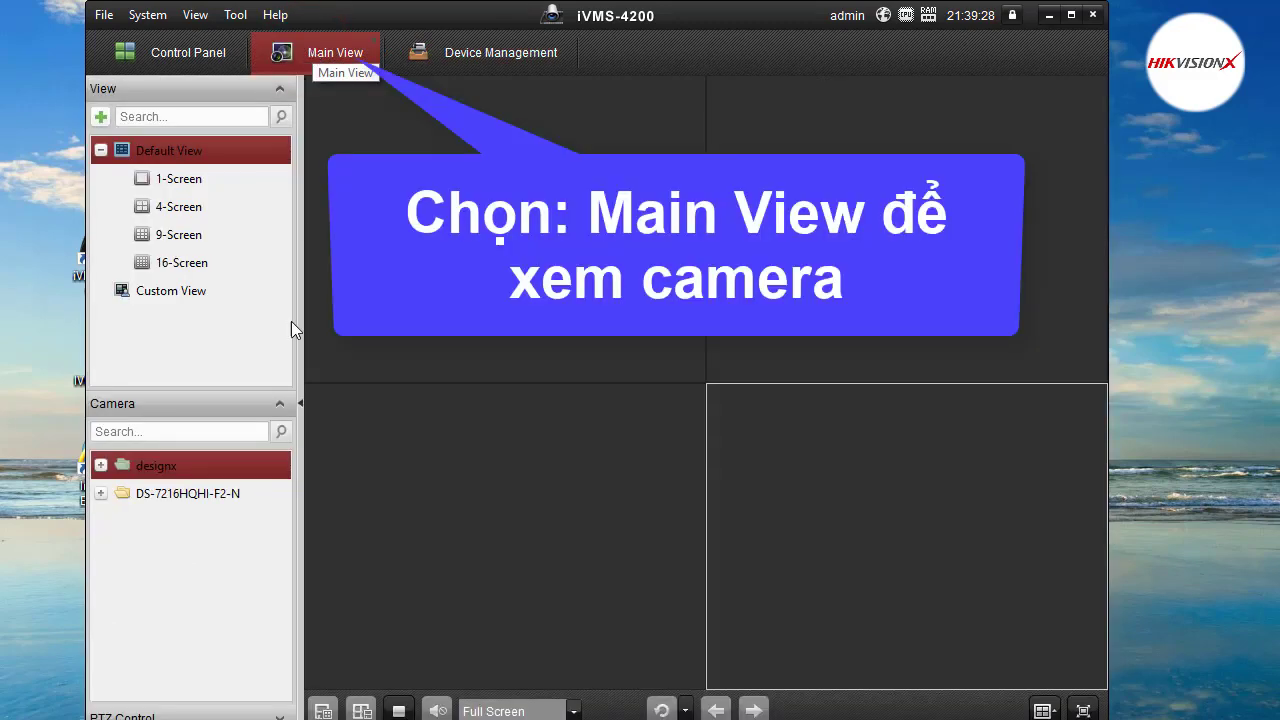
{"action": "left_click", "coordinate": [104, 497]}
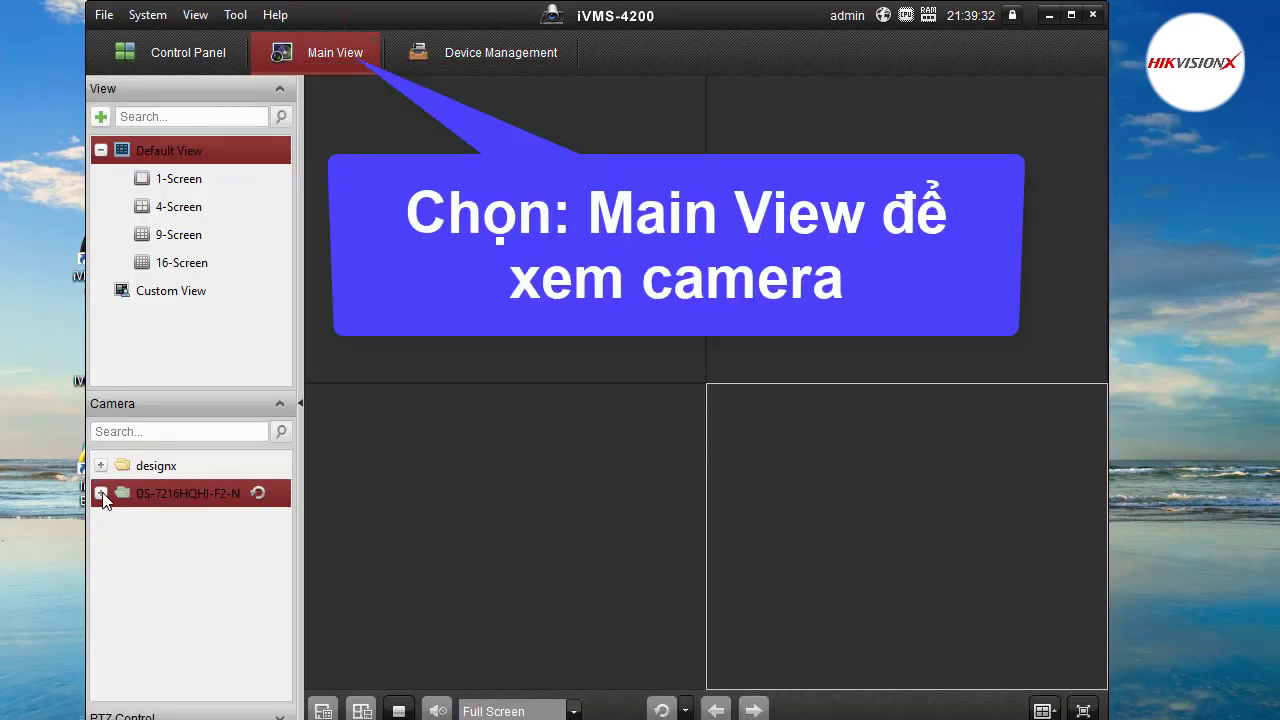
{"action": "left_click", "coordinate": [102, 494]}
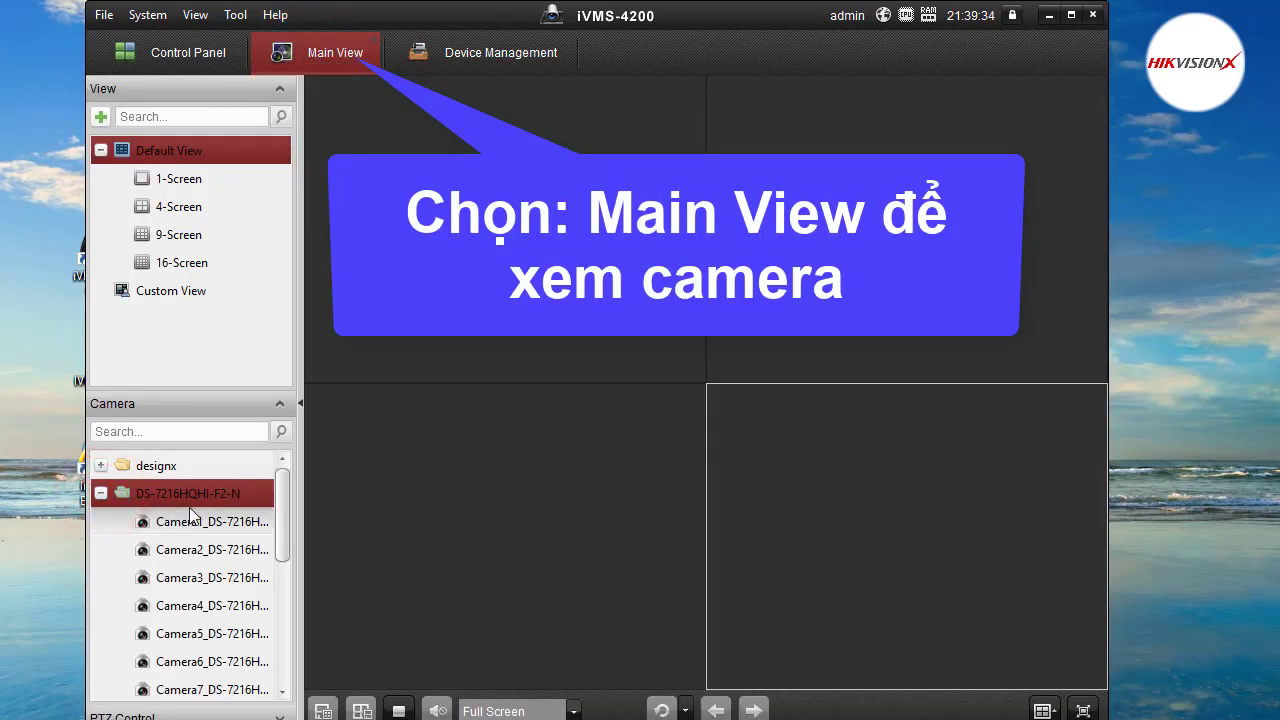
{"action": "double_click", "coordinate": [238, 523]}
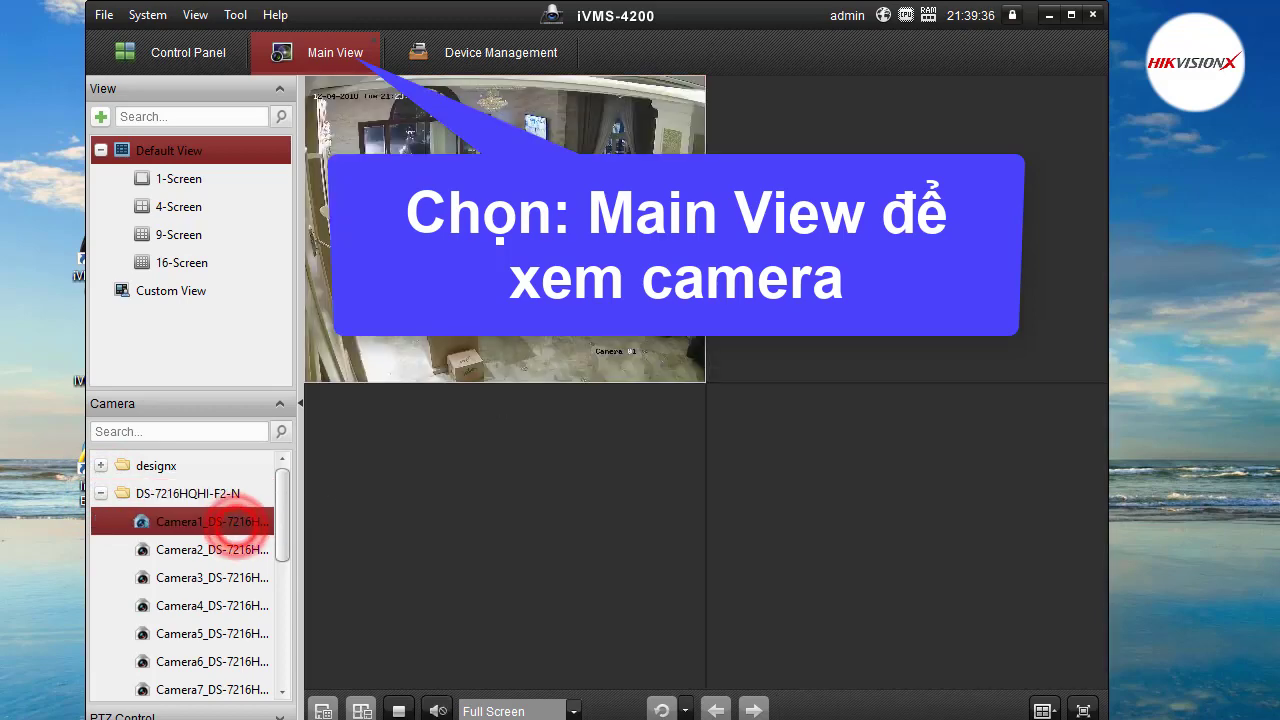
{"action": "double_click", "coordinate": [185, 552]}
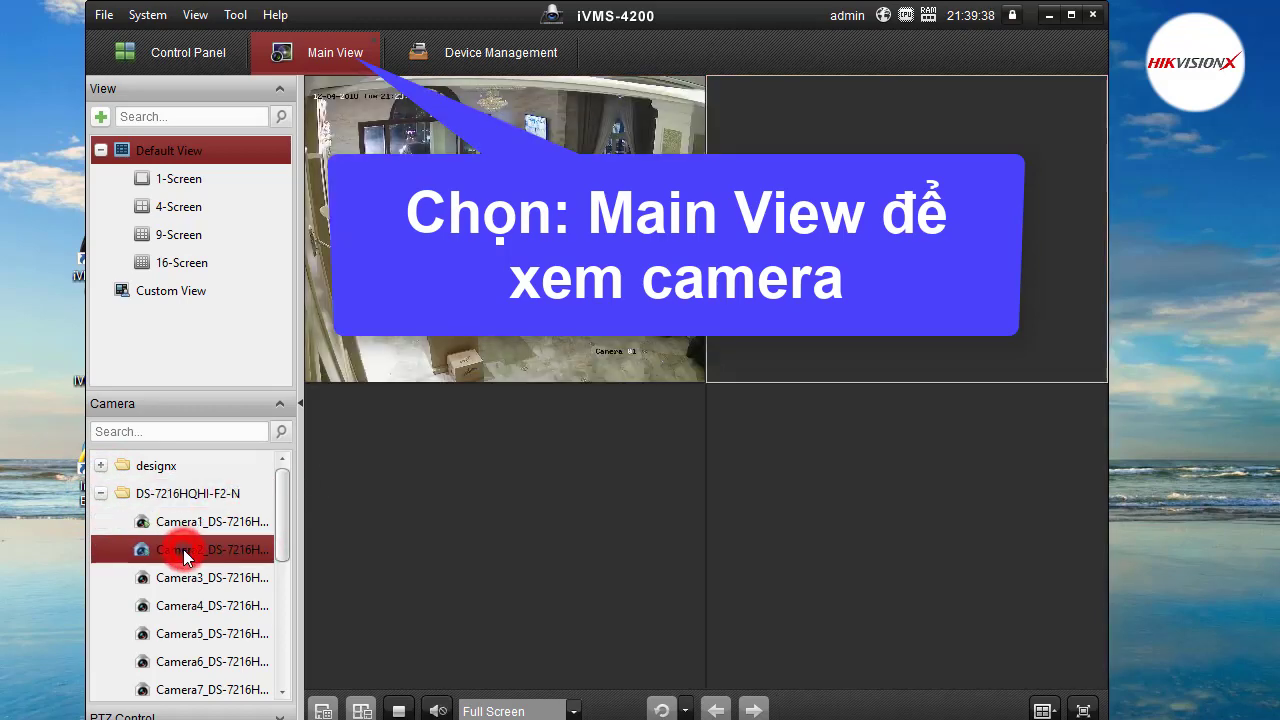
{"action": "left_click", "coordinate": [586, 492]}
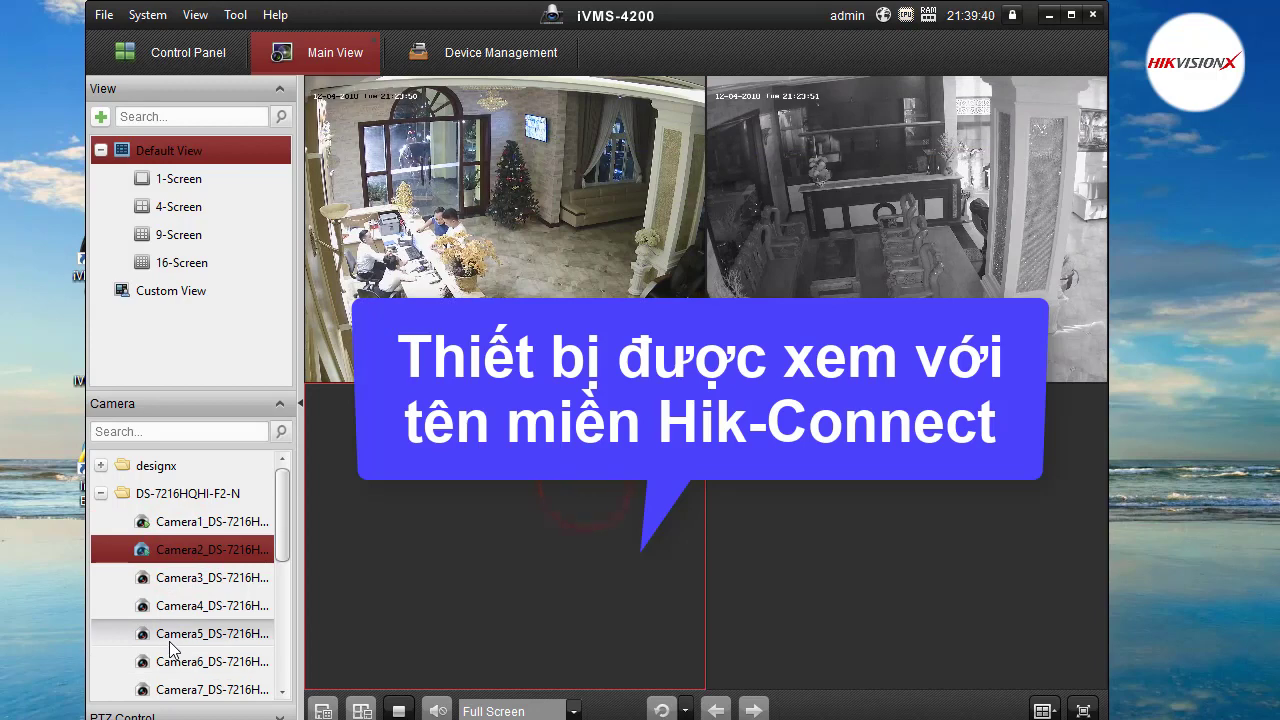
{"action": "double_click", "coordinate": [171, 640]}
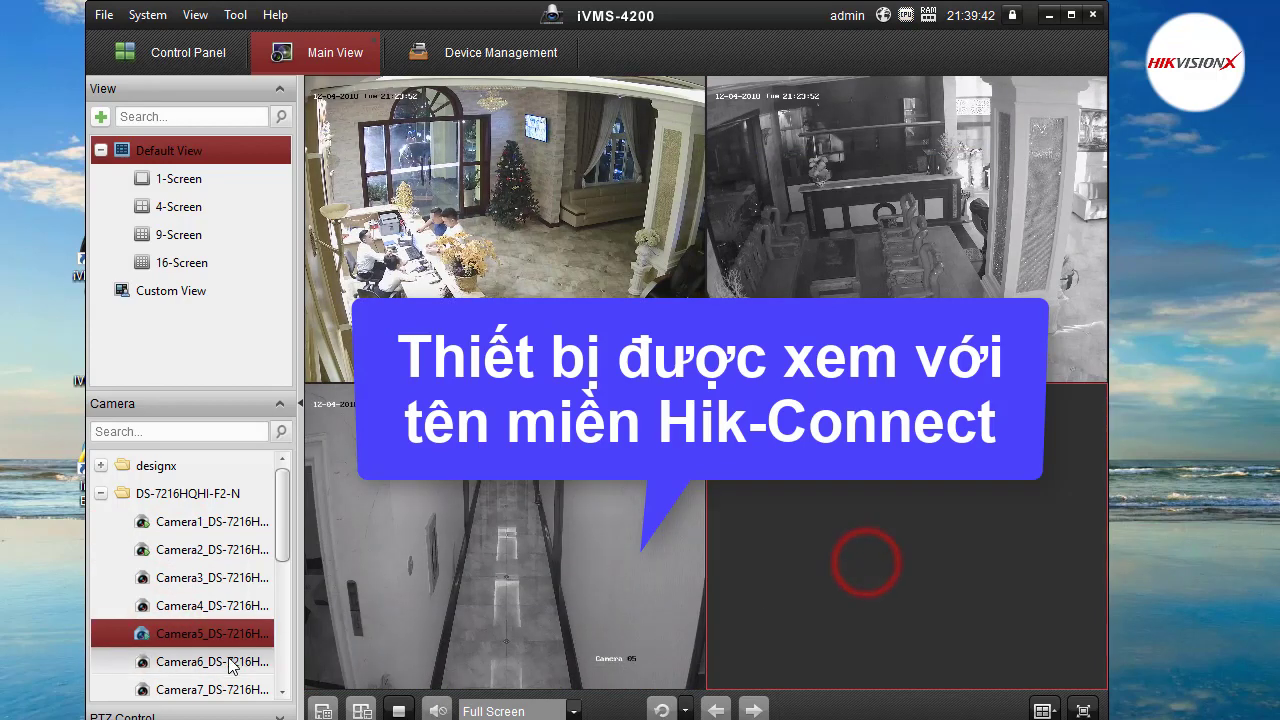
{"action": "double_click", "coordinate": [212, 662]}
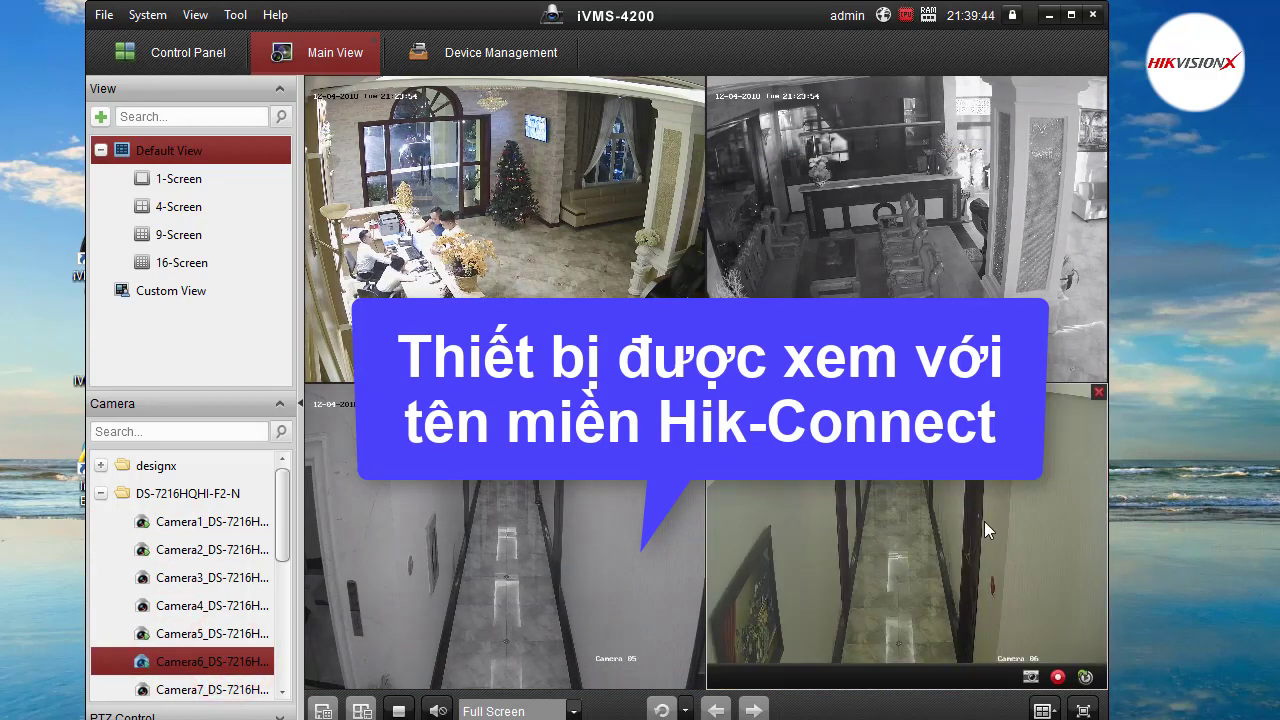
{"action": "left_click", "coordinate": [395, 711]}
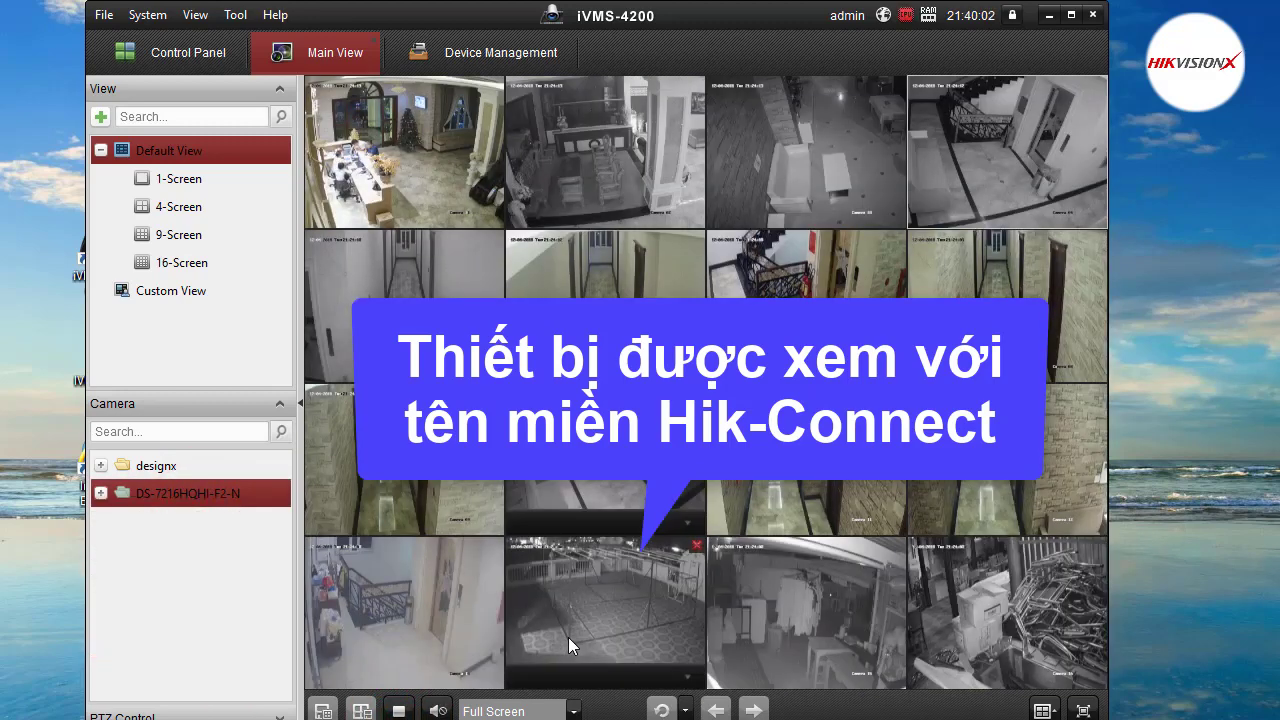
{"action": "left_click", "coordinate": [398, 711]}
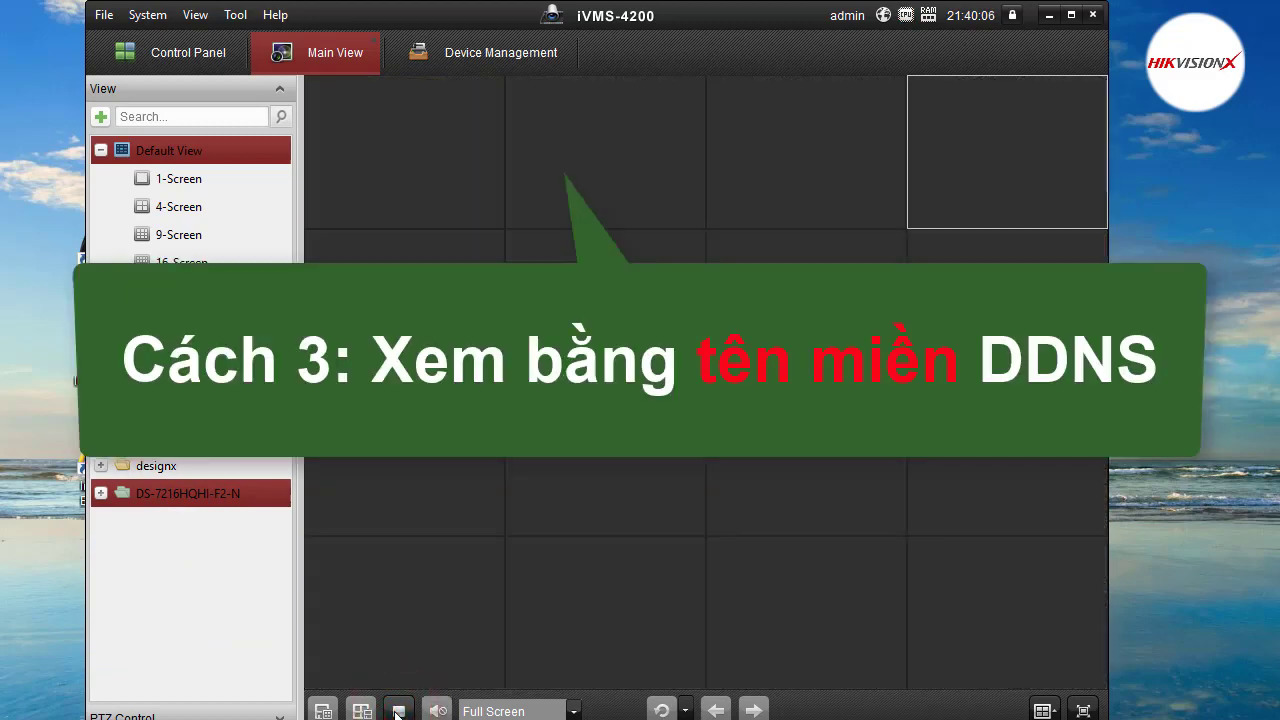
Start adding a device named TenMienDNS at camerahikvisionx.cameraddns.net.
{"action": "left_click", "coordinate": [481, 54]}
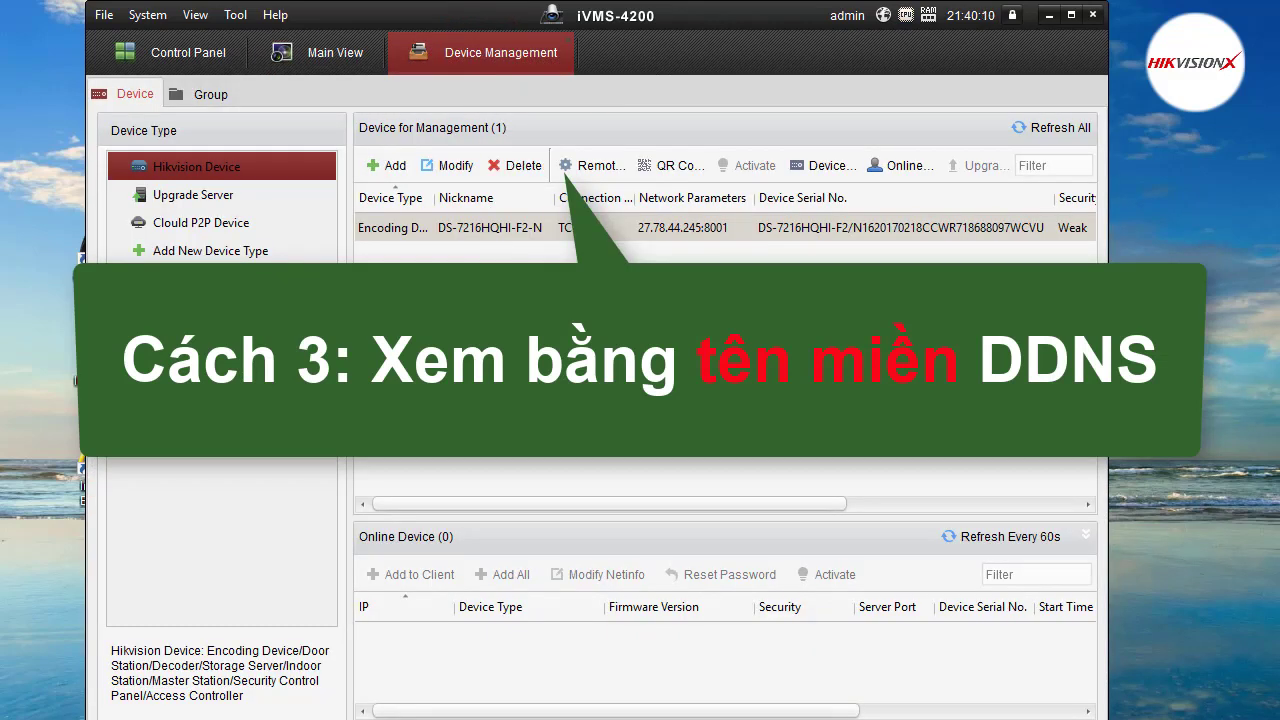
{"action": "left_click", "coordinate": [395, 165]}
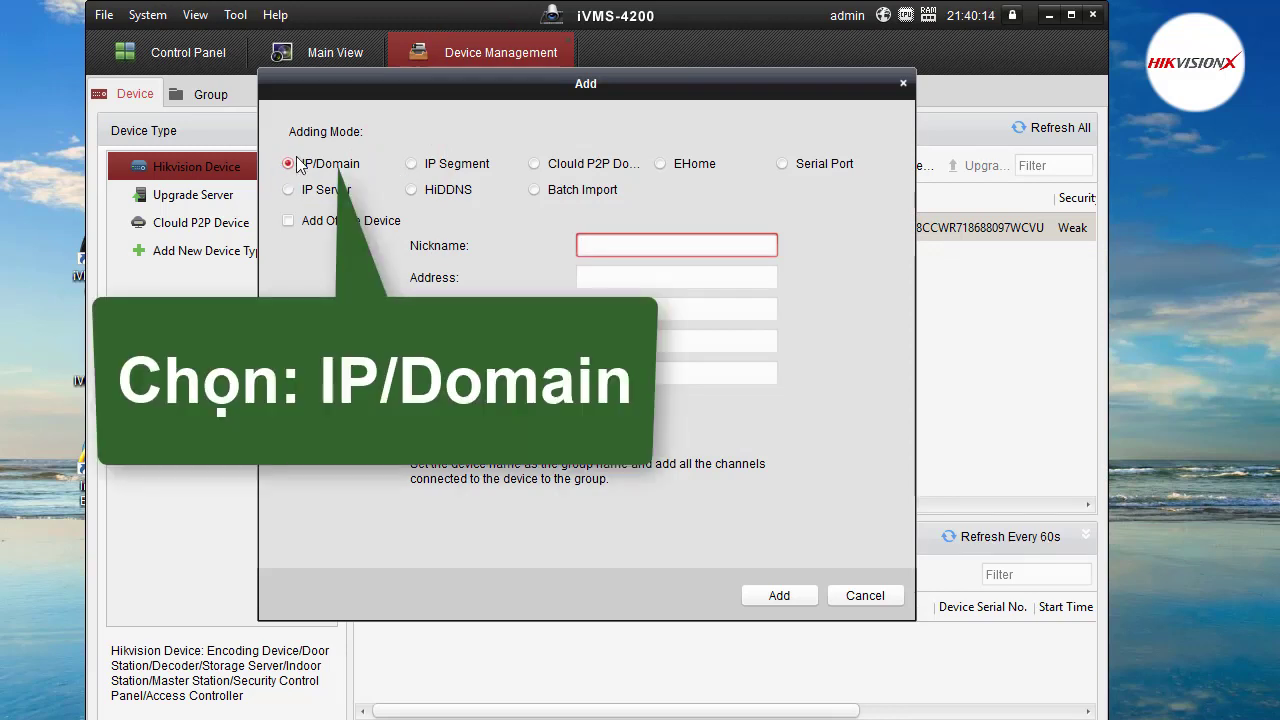
{"action": "left_click", "coordinate": [616, 246]}
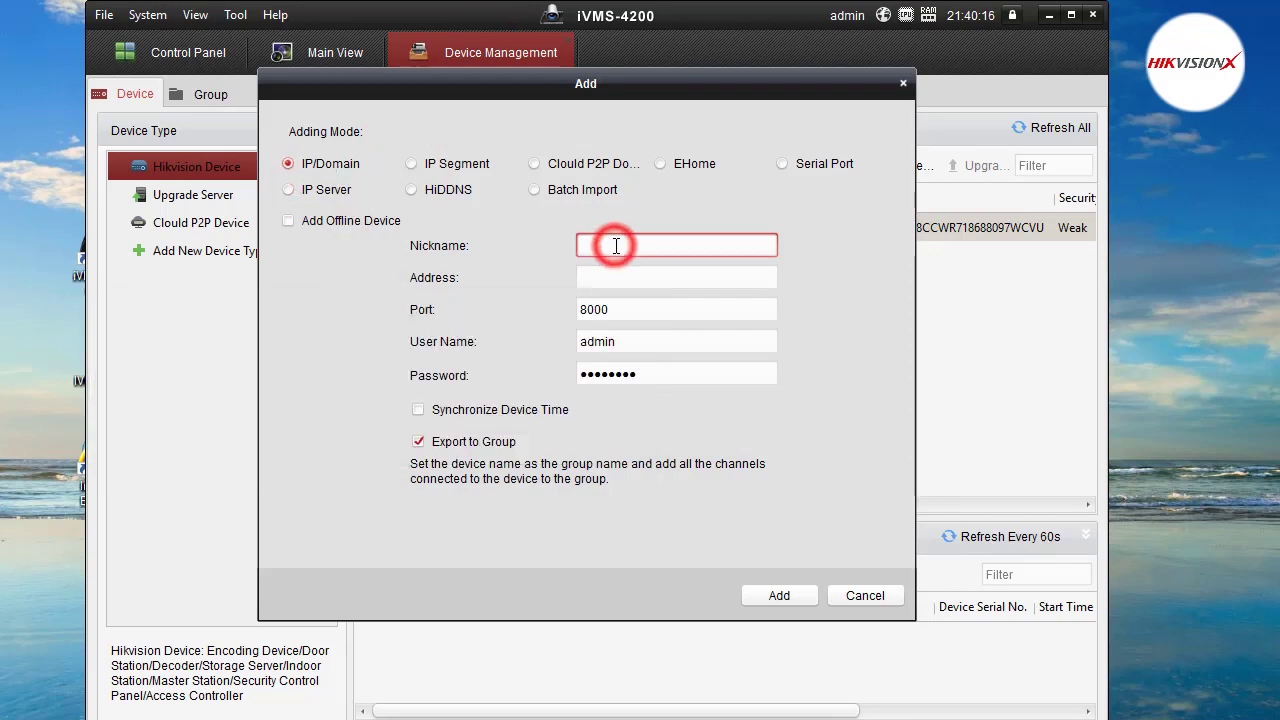
{"action": "type", "text": "TenMienDNS"}
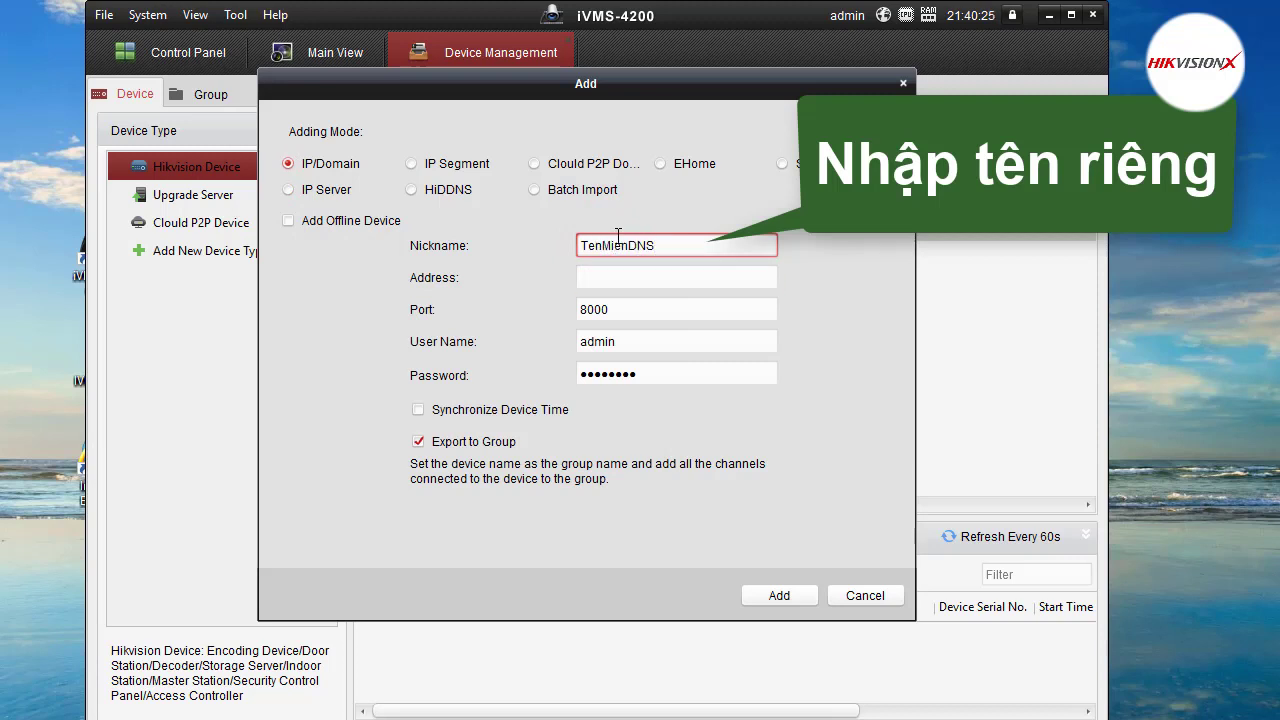
{"action": "left_click", "coordinate": [616, 275]}
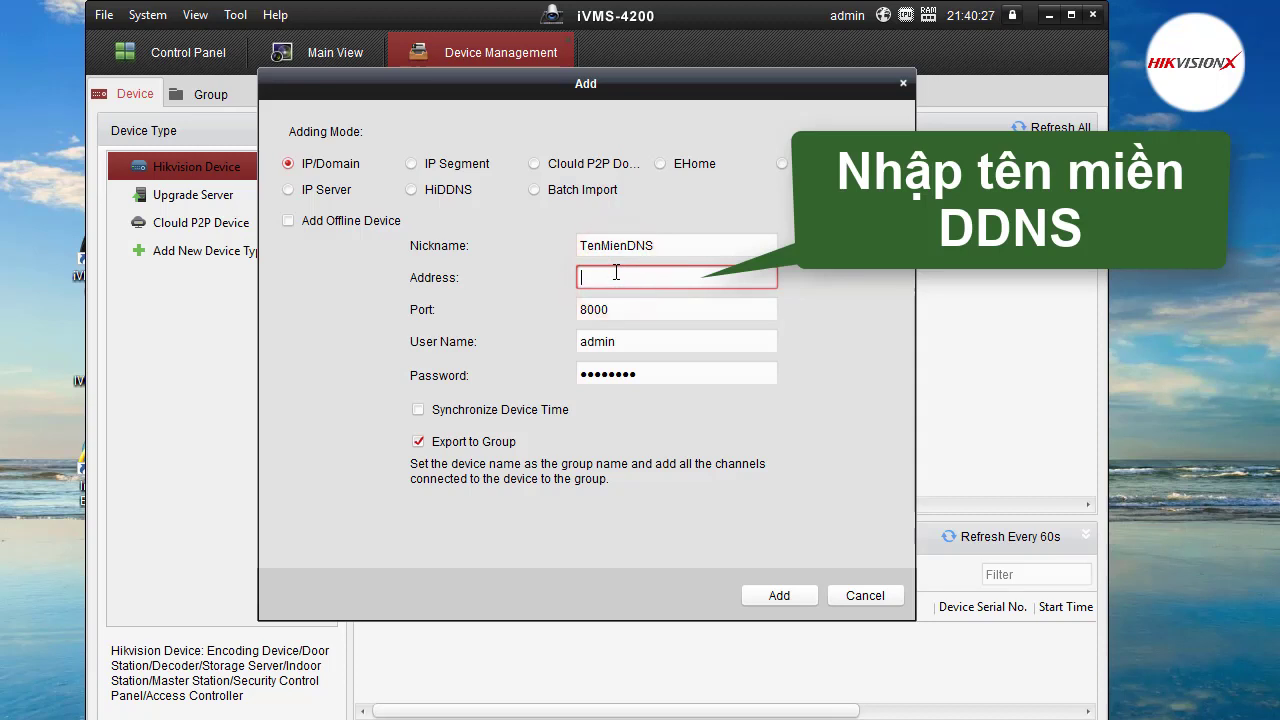
{"action": "type", "text": "camerahikvisionx.cameraddns."}
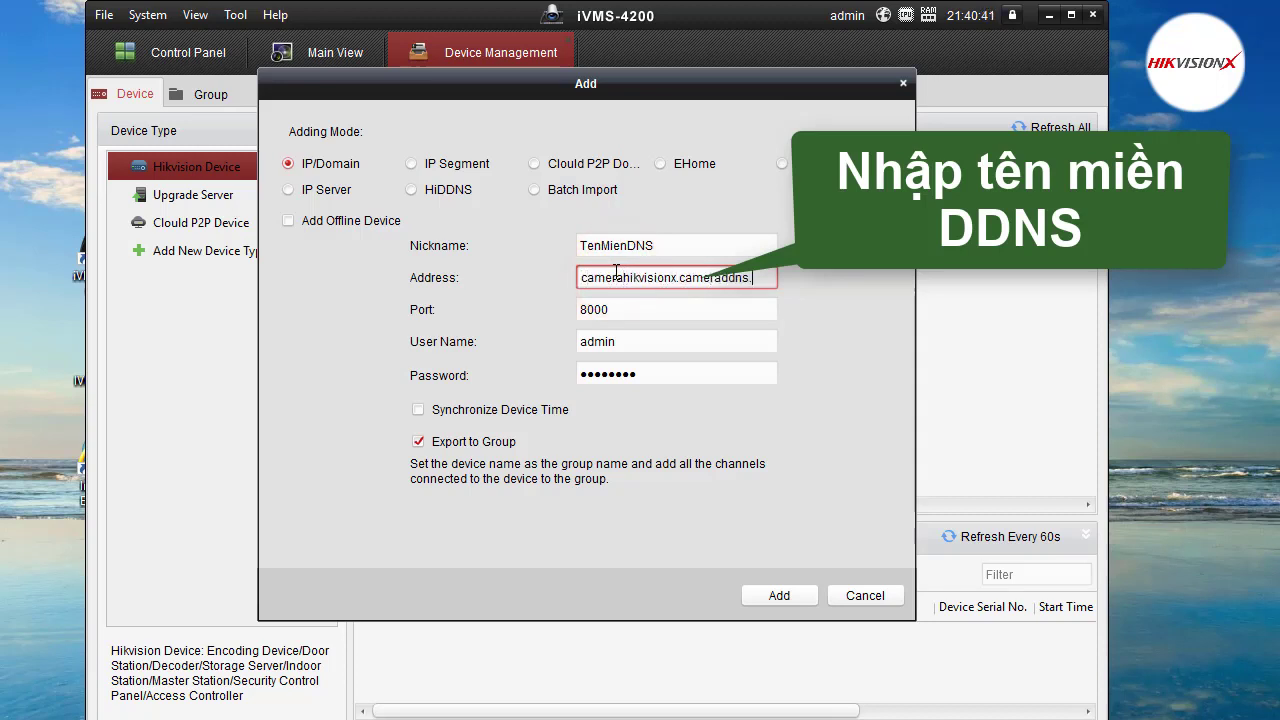
{"action": "type", "text": "net"}
Set port 8001 and the login credentials, keep Export to Group on, and add the device.
{"action": "left_click", "coordinate": [614, 309]}
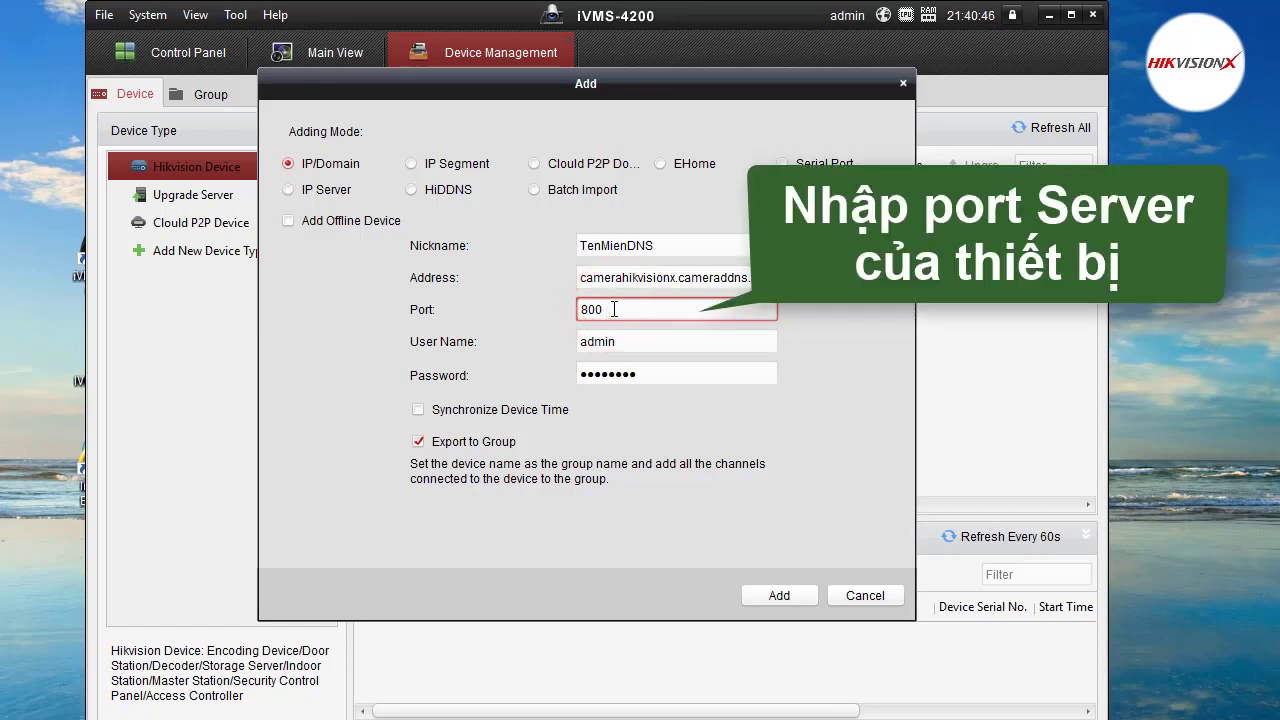
{"action": "type", "text": "1"}
{"action": "double_click", "coordinate": [645, 372]}
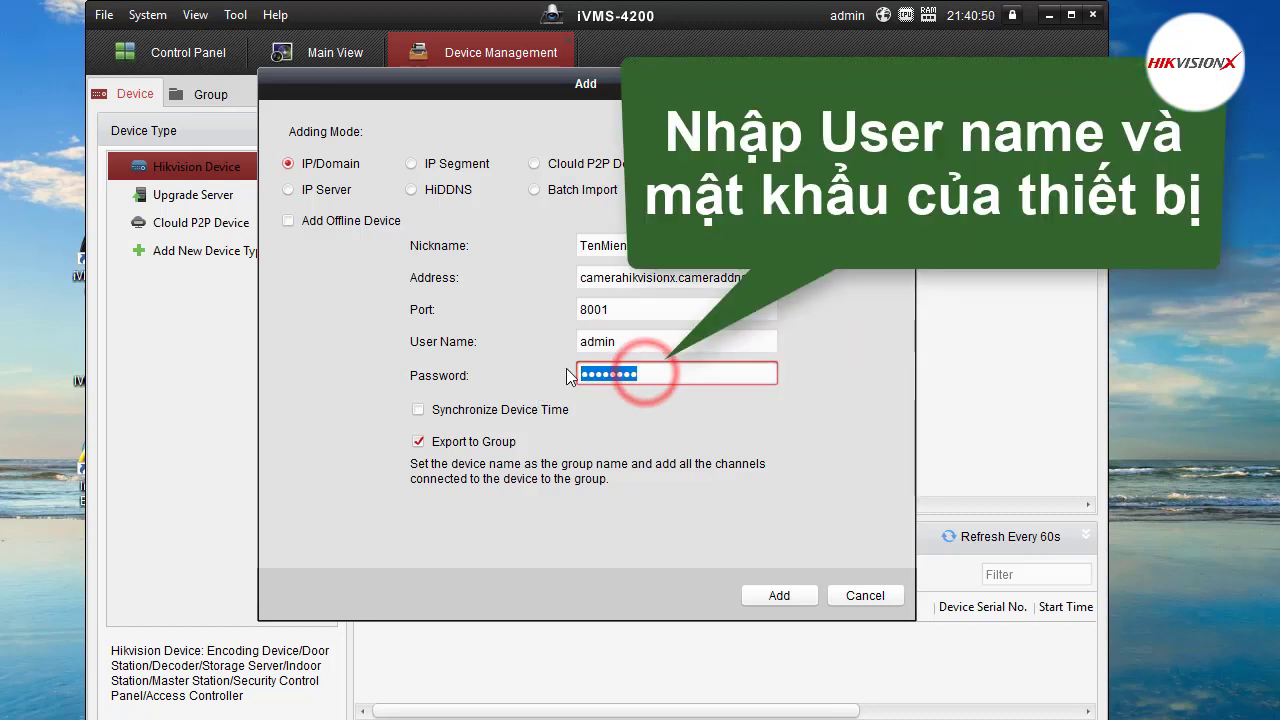
{"action": "type", "text": "1"}
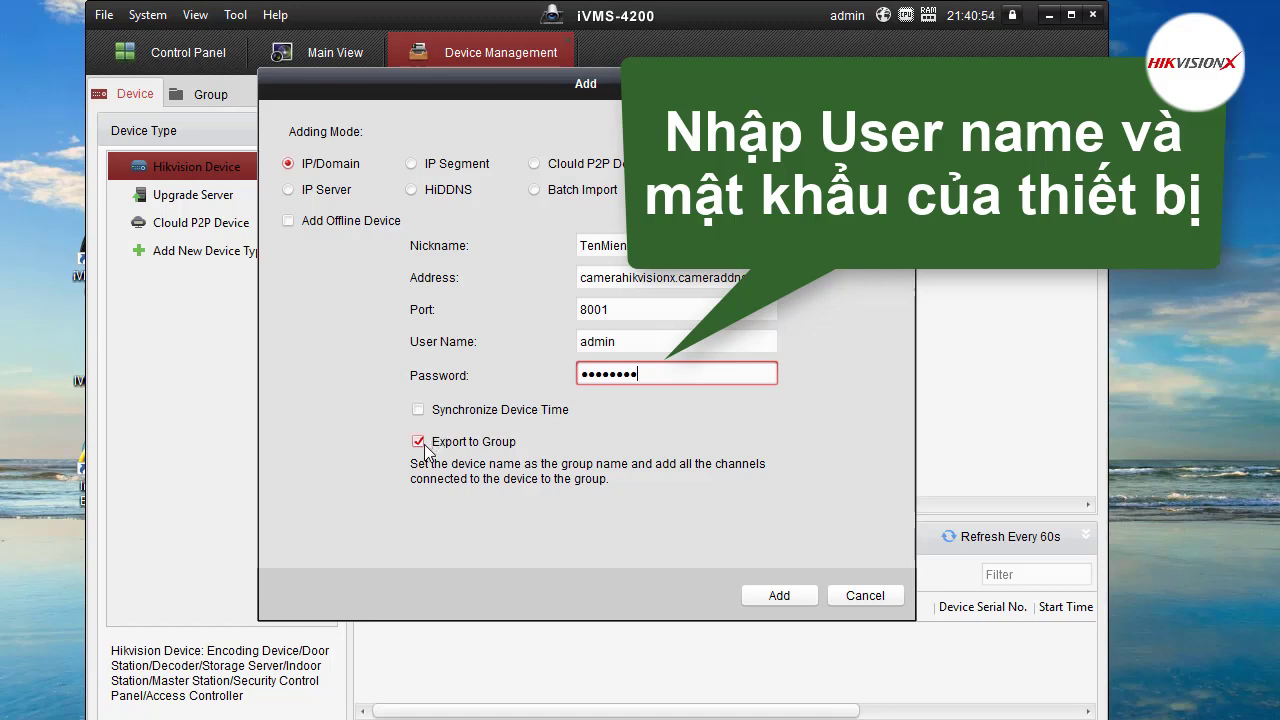
{"action": "left_click", "coordinate": [418, 441]}
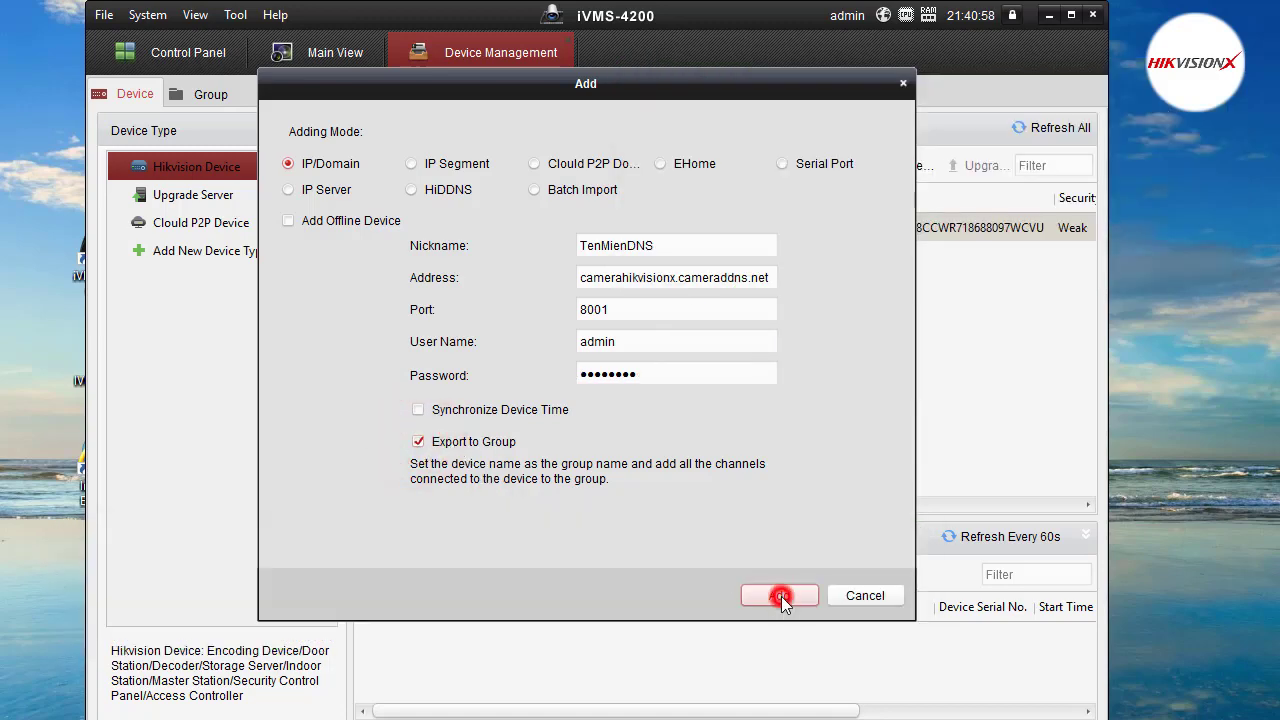
{"action": "left_click", "coordinate": [781, 596]}
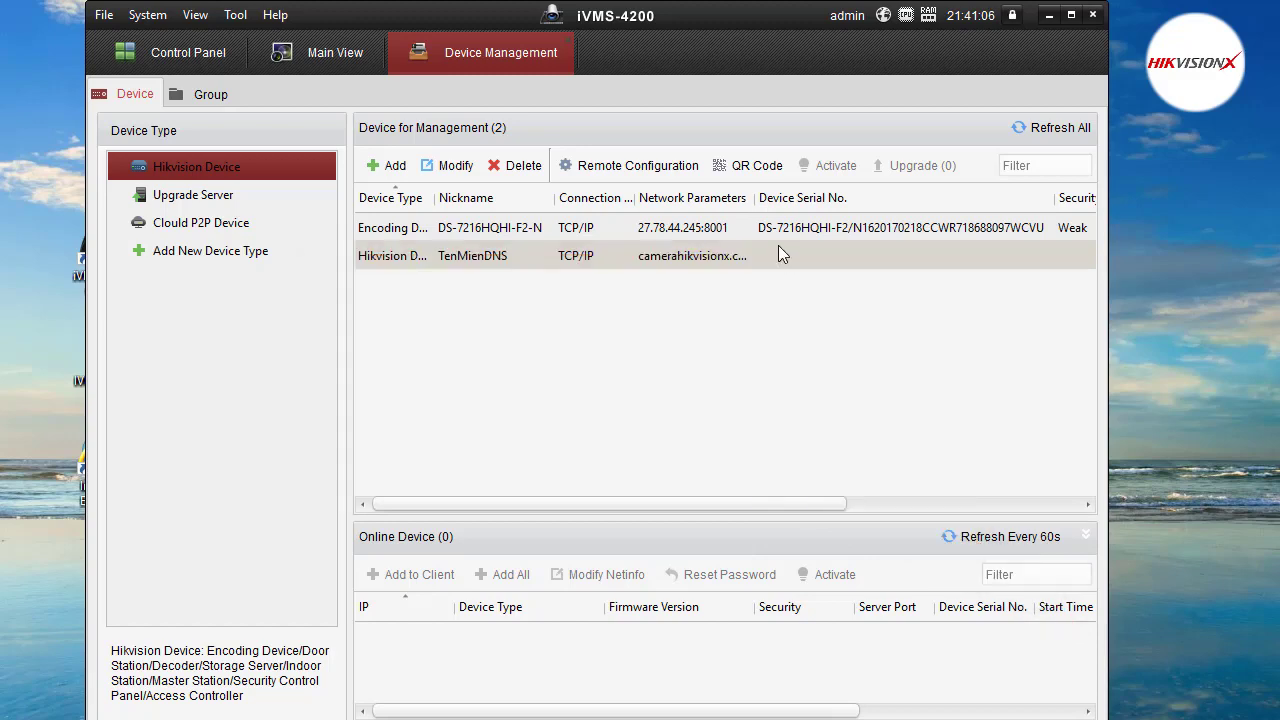
Delete the DS-7216HQHI-F2-N recorder and TenMienDNS, confirming each, to empty the device list.
{"action": "left_click", "coordinate": [725, 232]}
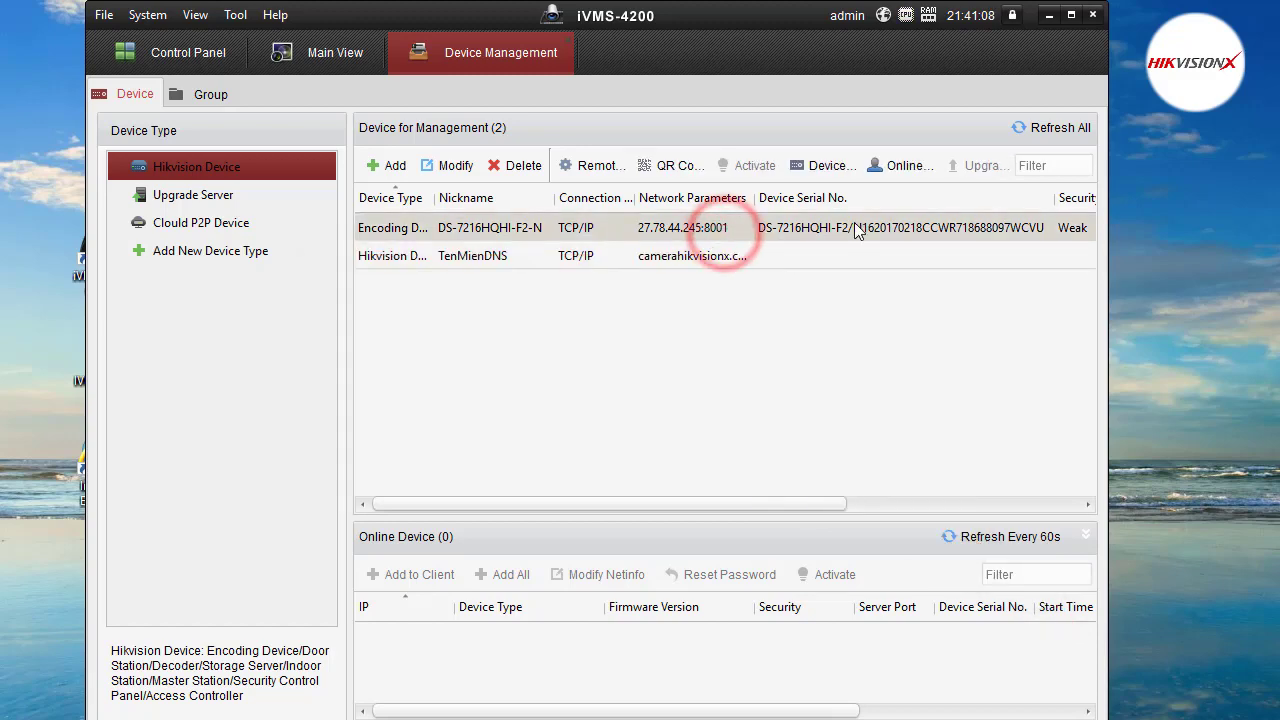
{"action": "left_click", "coordinate": [507, 168]}
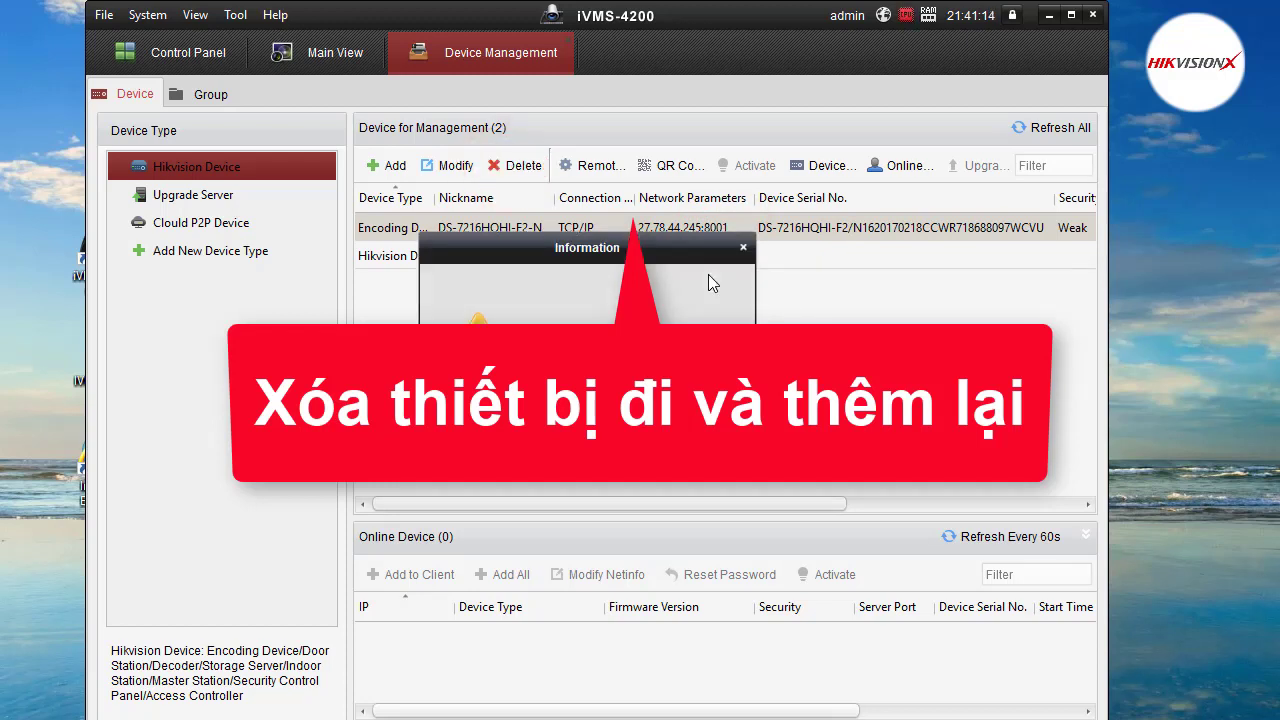
{"action": "left_click", "coordinate": [620, 385]}
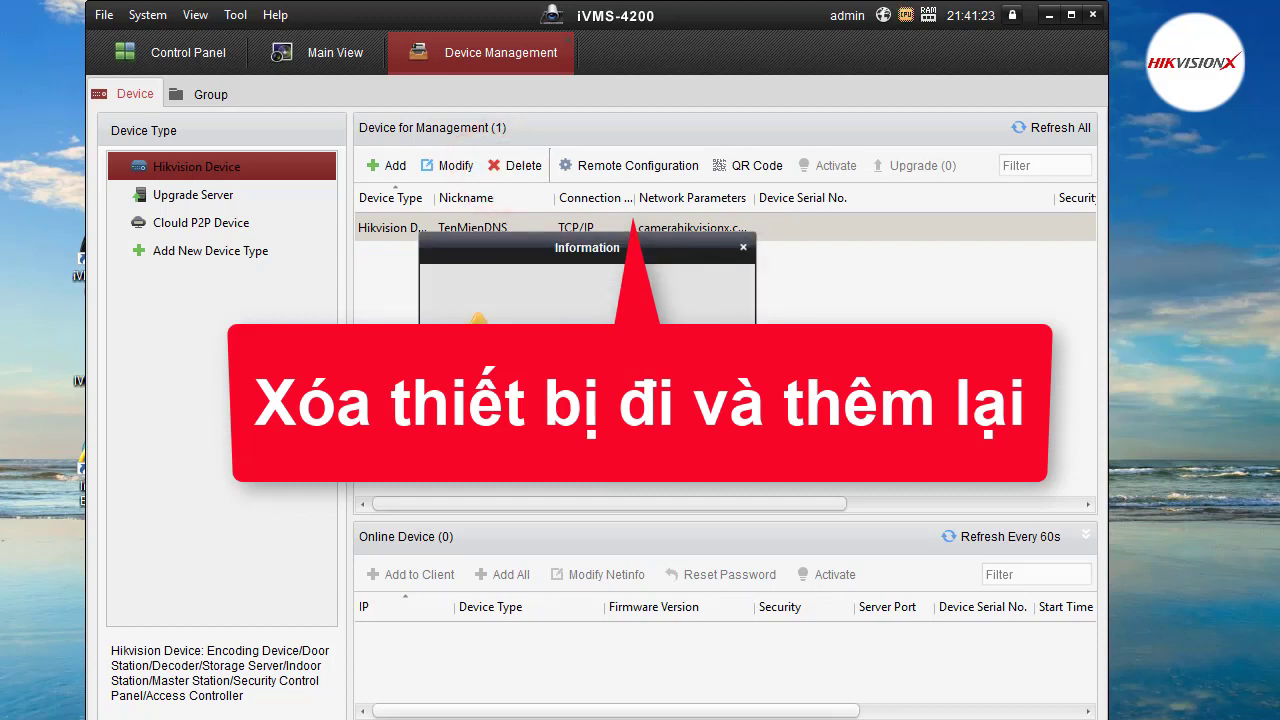
{"action": "left_click", "coordinate": [620, 385]}
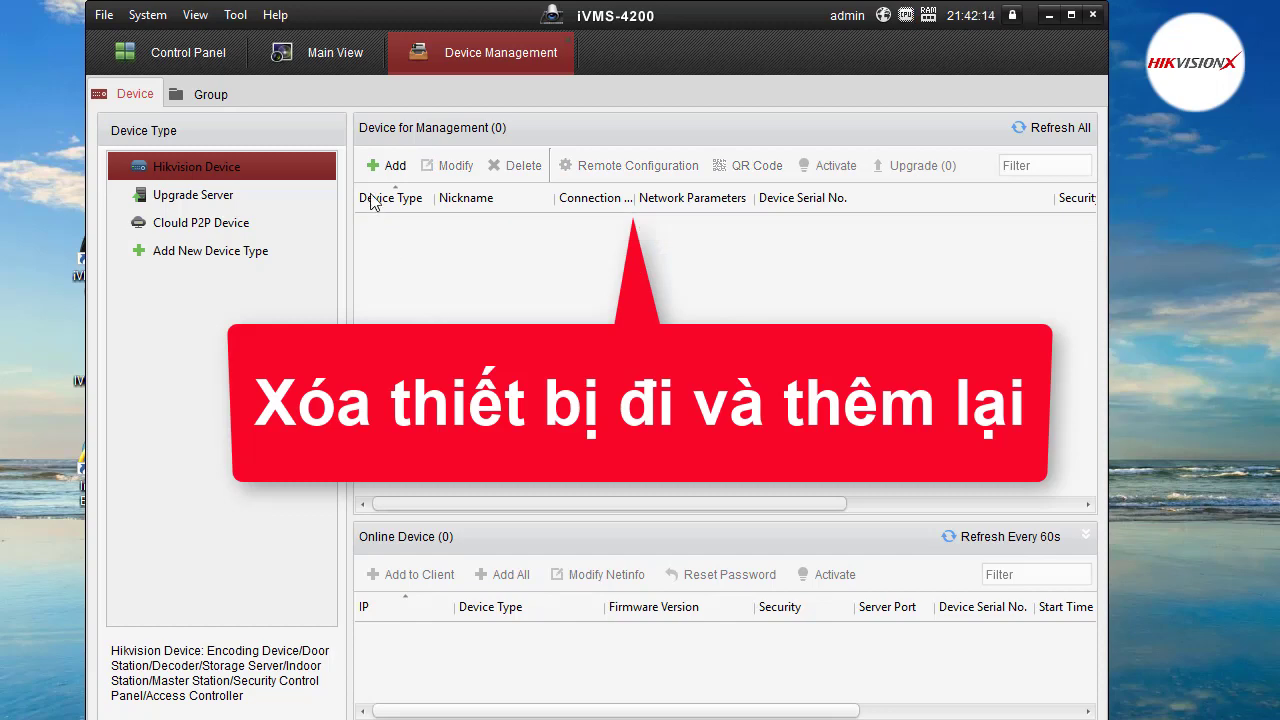
{"action": "left_click", "coordinate": [390, 165]}
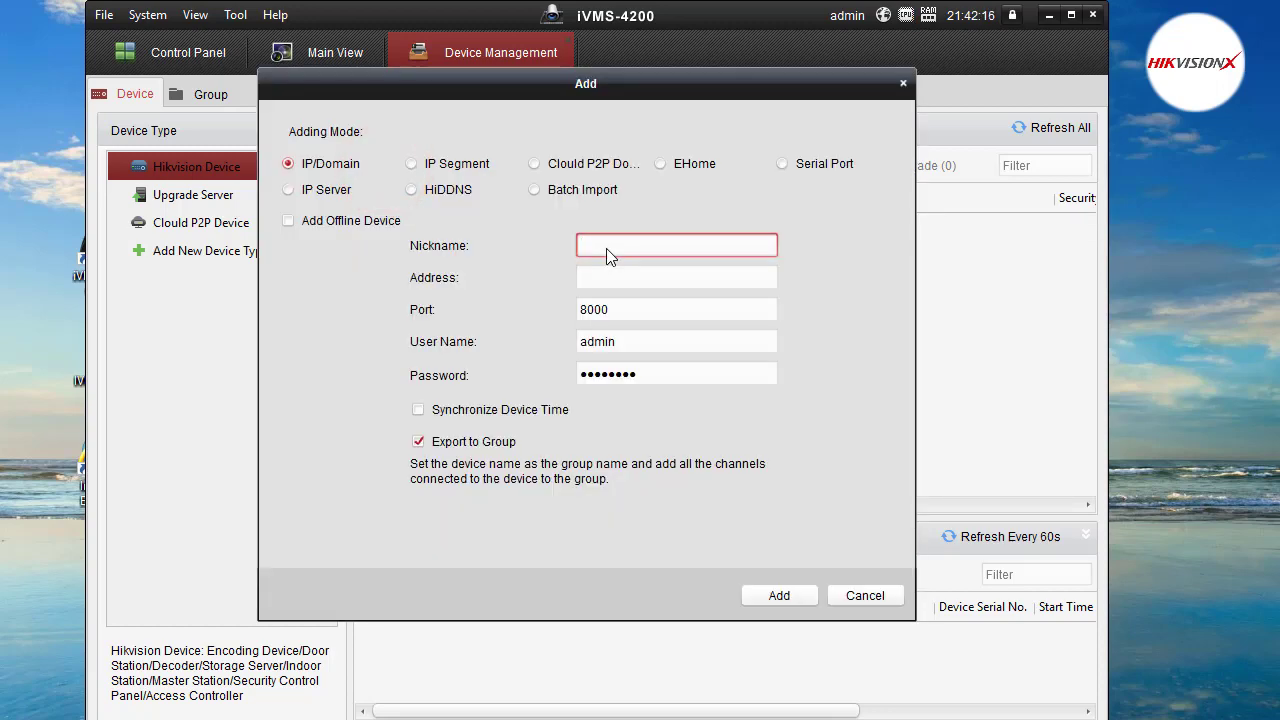
Add TenMienDDNS via camerahikvisionx.cameraddns.net on port 8001 with the admin account's password.
{"action": "left_click", "coordinate": [611, 236]}
{"action": "type", "text": "T"}
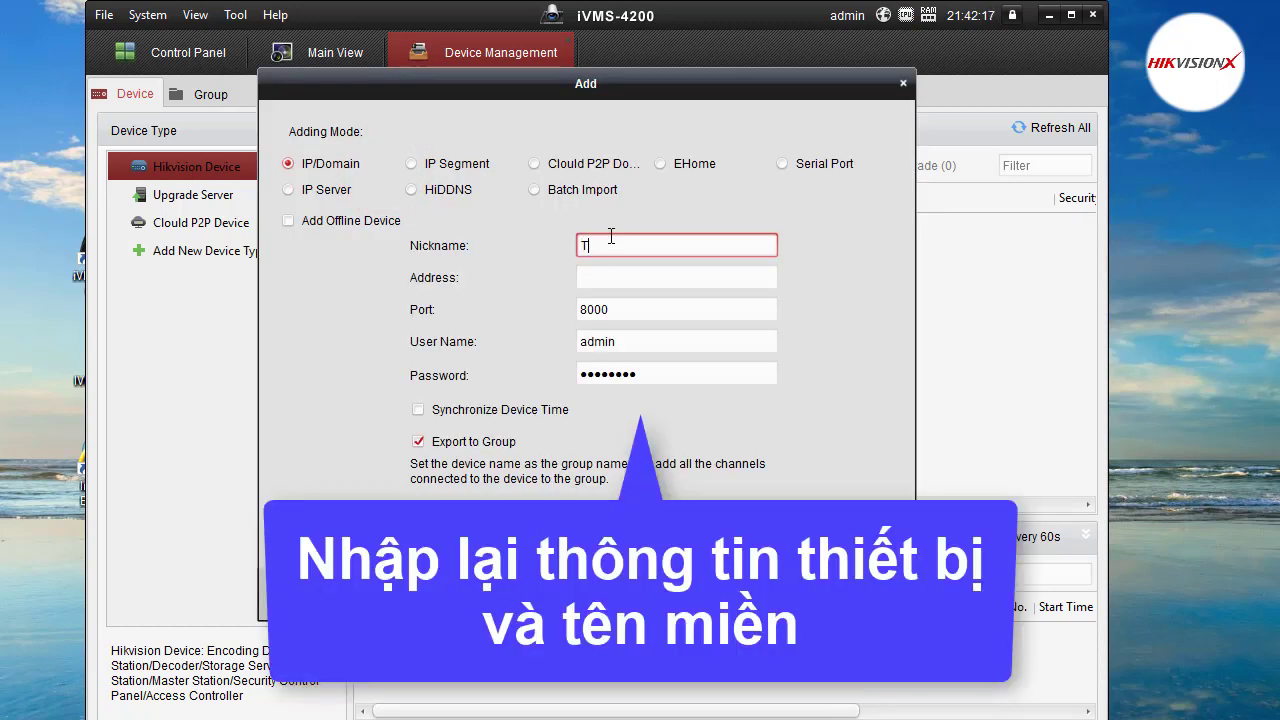
{"action": "type", "text": "enMienDDNS"}
{"action": "left_click", "coordinate": [617, 276]}
{"action": "type", "text": "c"}
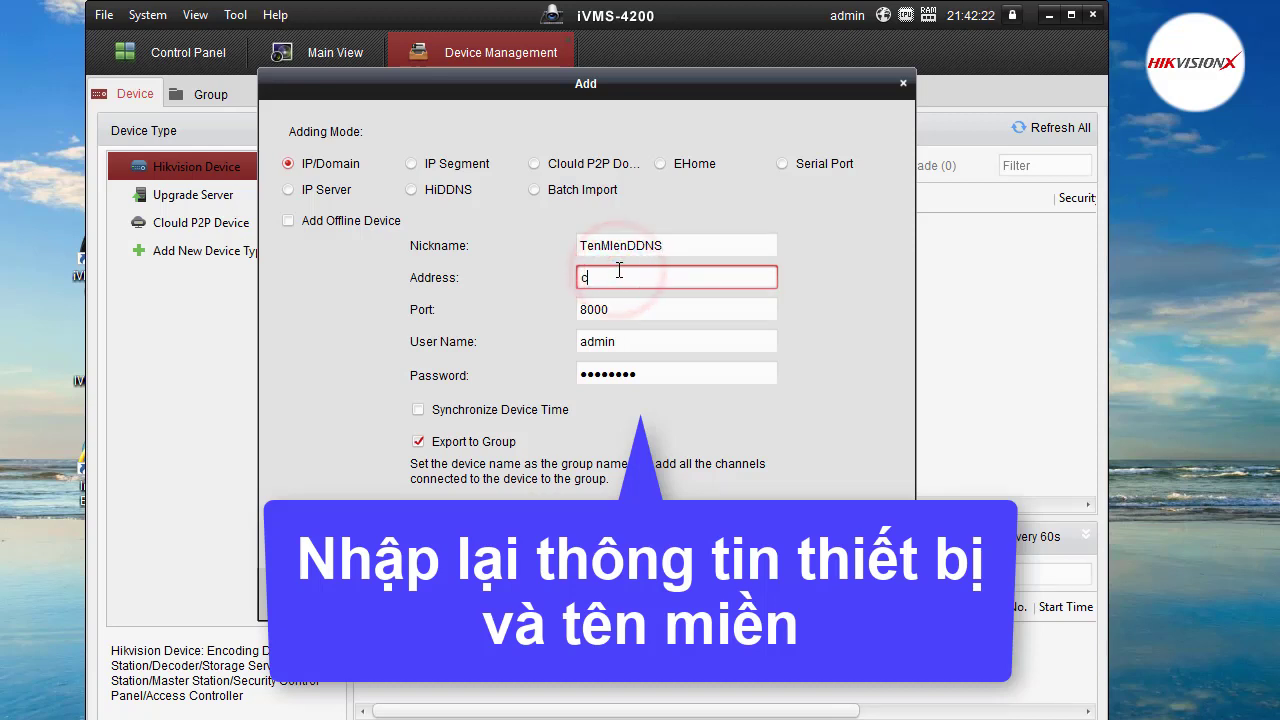
{"action": "type", "text": "amerahikvisionx.cameraddns.net"}
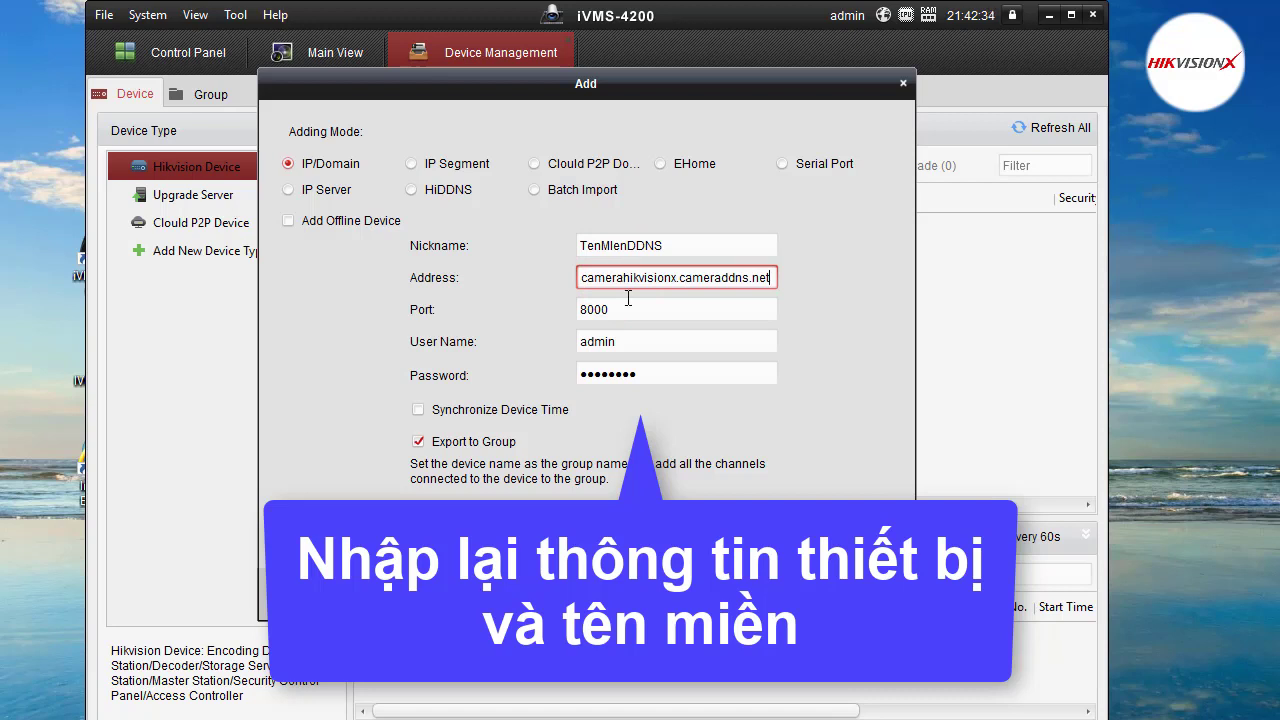
{"action": "left_click", "coordinate": [630, 306]}
{"action": "key", "text": "BackSpace"}
{"action": "type", "text": "1"}
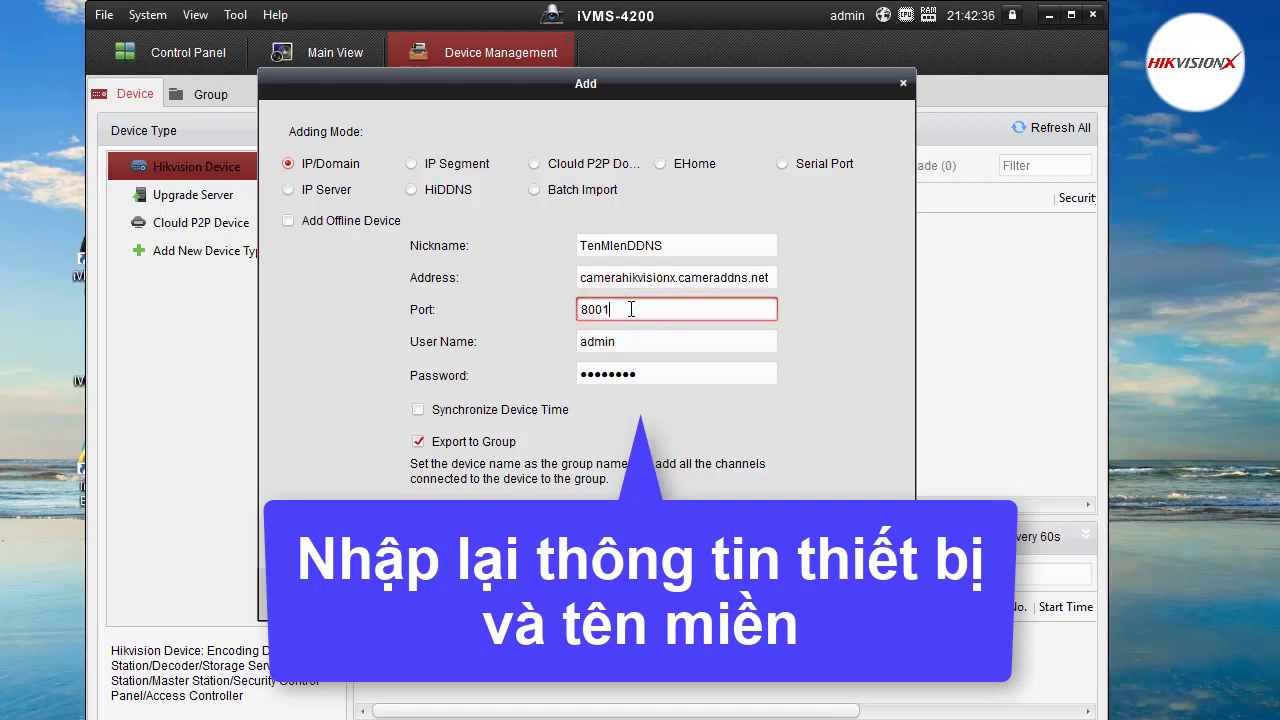
{"action": "left_click", "coordinate": [634, 345]}
{"action": "double_click", "coordinate": [643, 374]}
{"action": "type", "text": "a"}
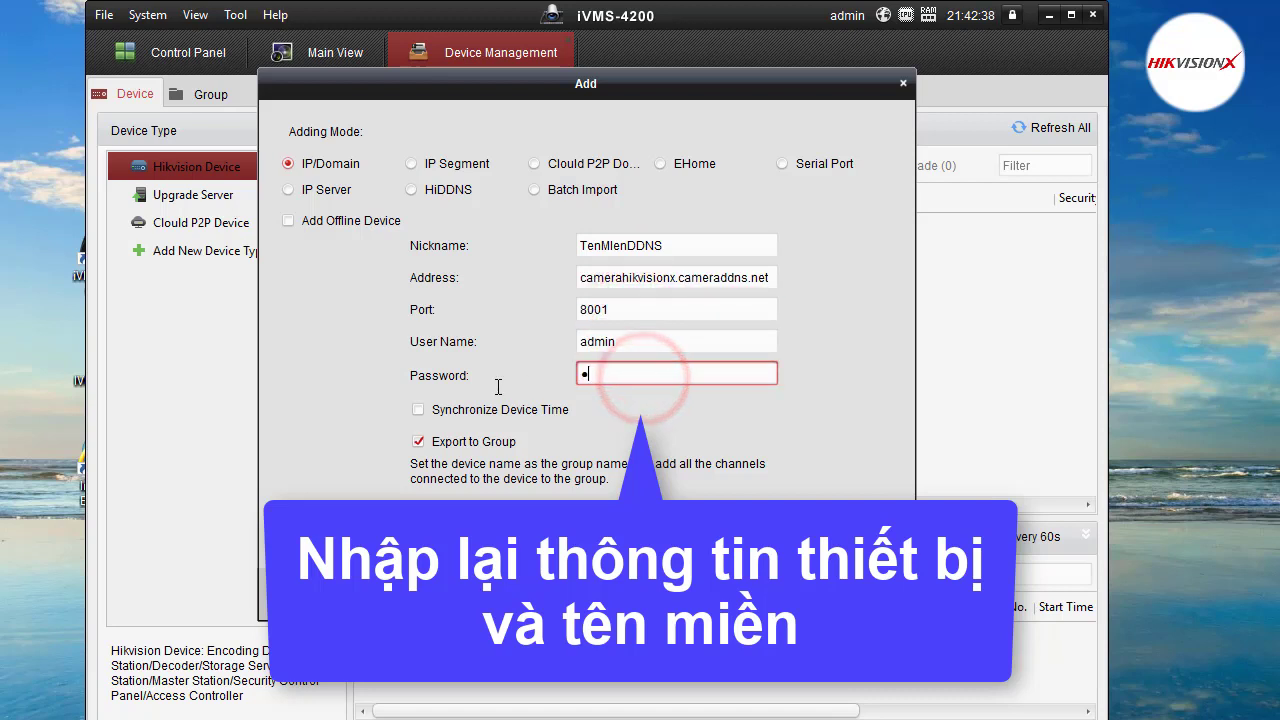
{"action": "type", "text": "•"}
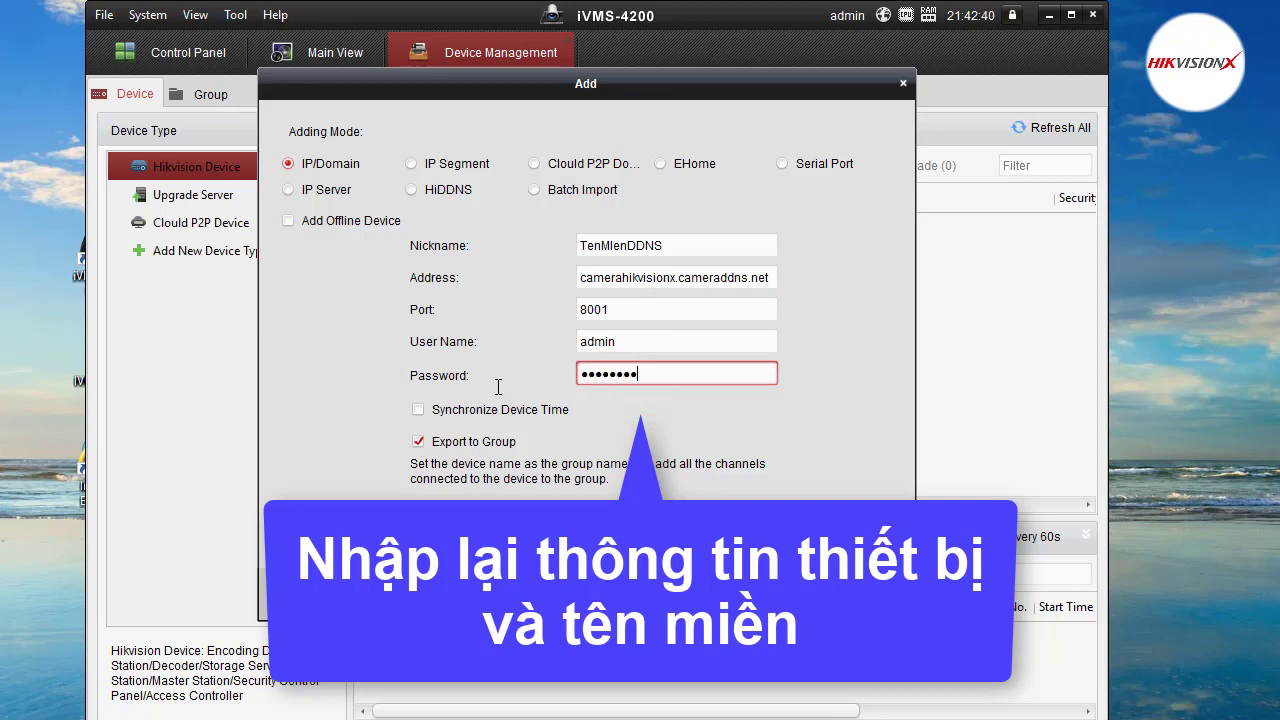
{"action": "left_click", "coordinate": [410, 444]}
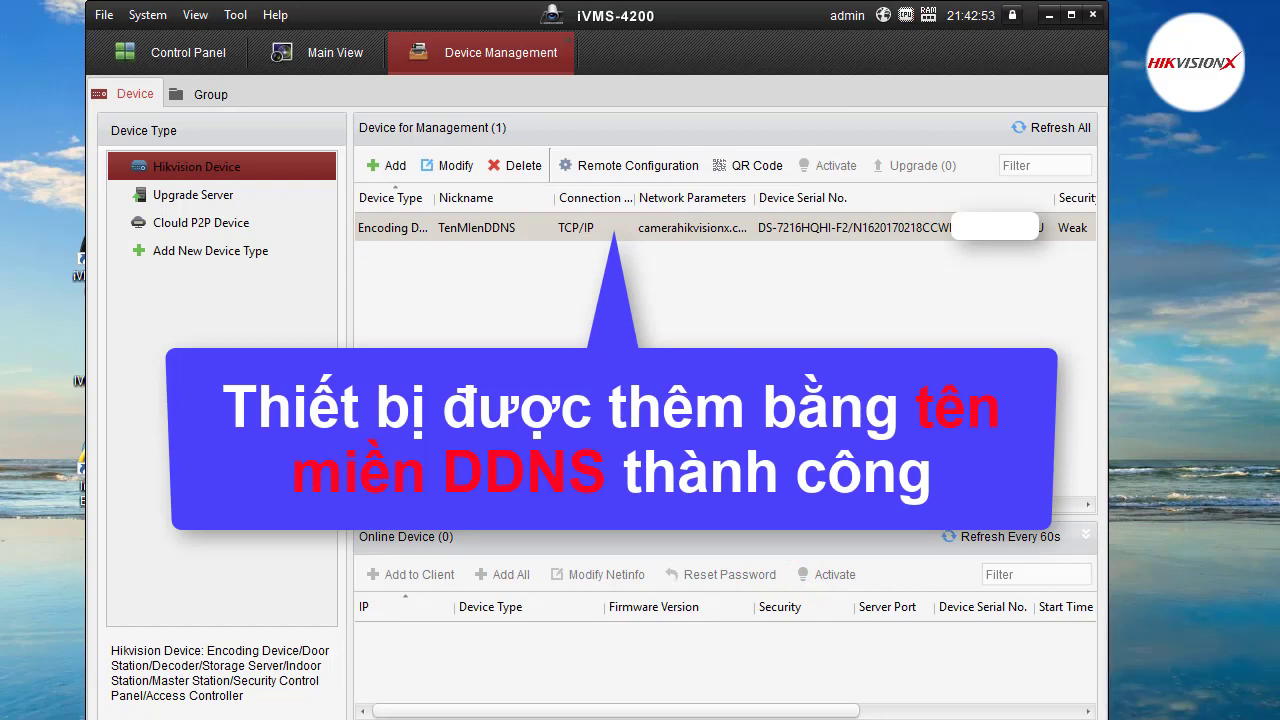
Start live video from all TenMienDDNS cameras in Main View, then stop all previews.
{"action": "left_click", "coordinate": [340, 54]}
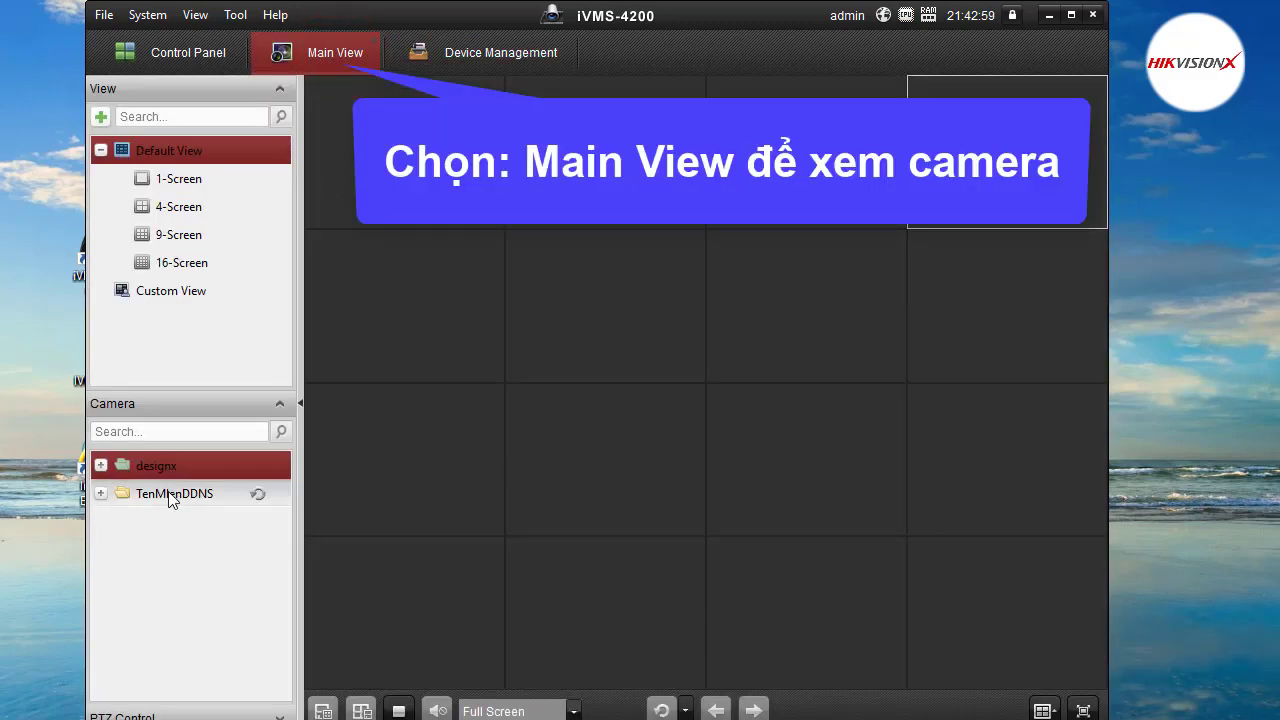
{"action": "left_click", "coordinate": [170, 497]}
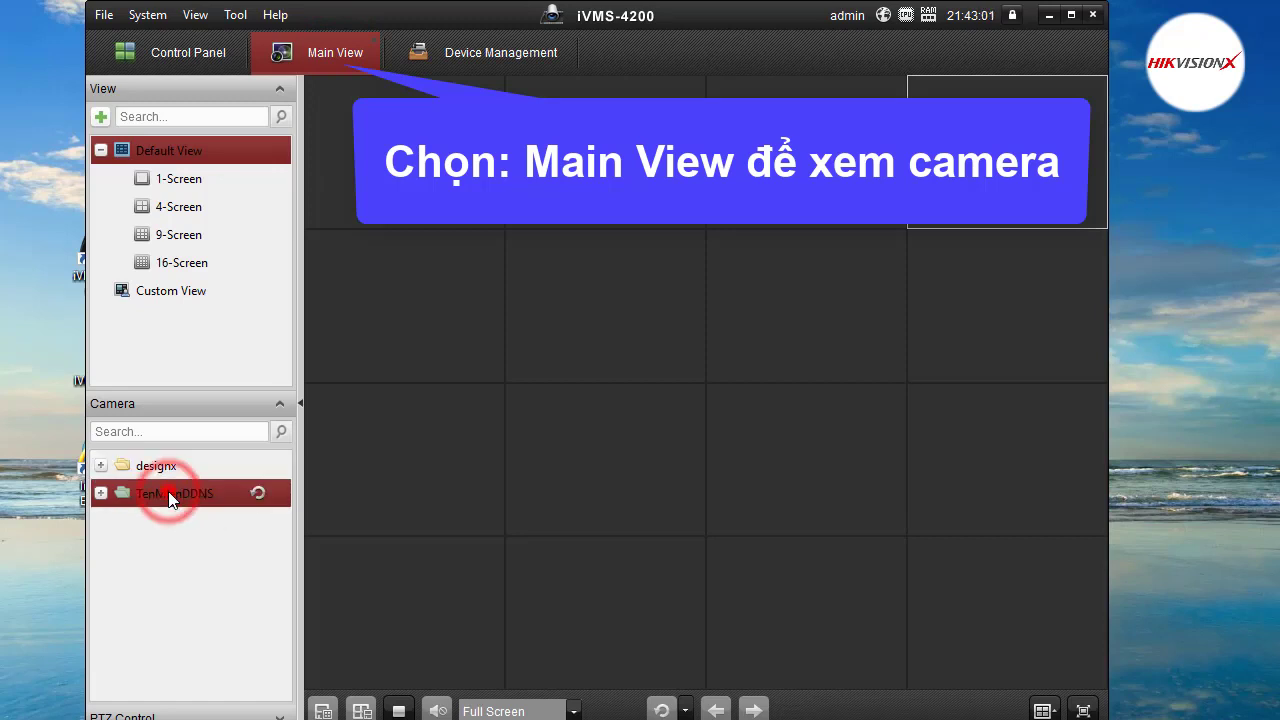
{"action": "double_click", "coordinate": [169, 494]}
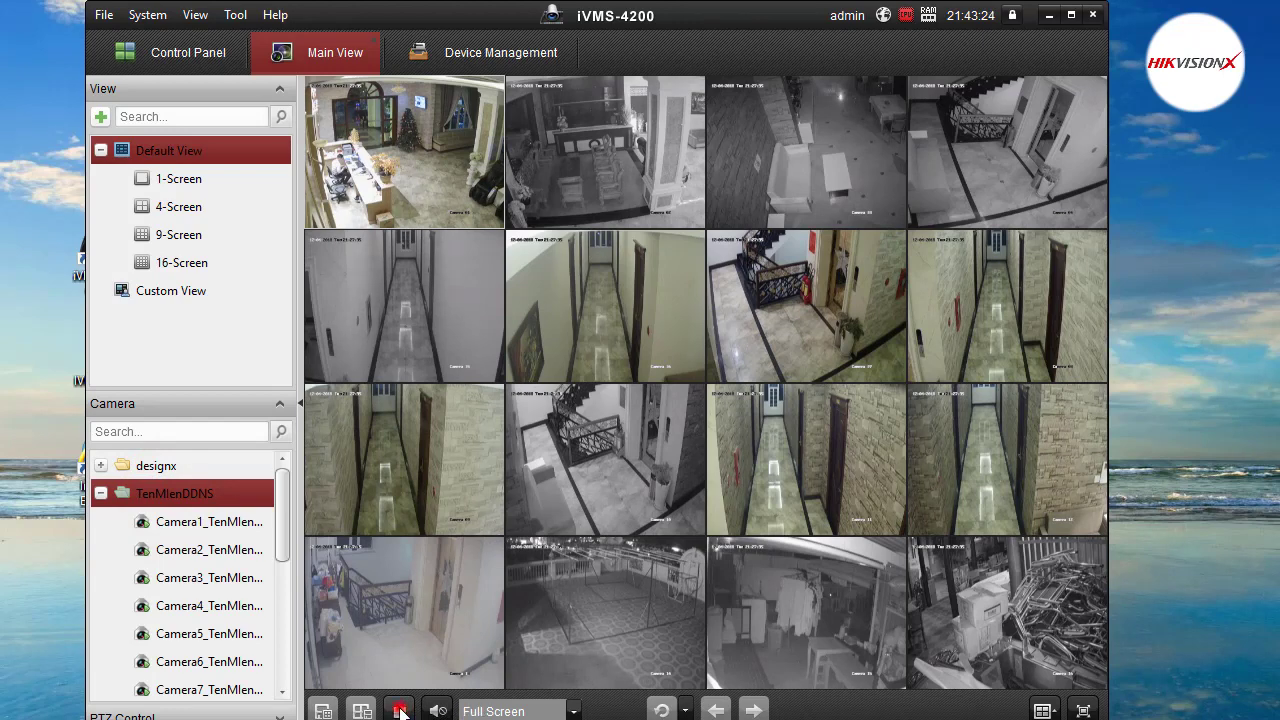
{"action": "left_click", "coordinate": [398, 711]}
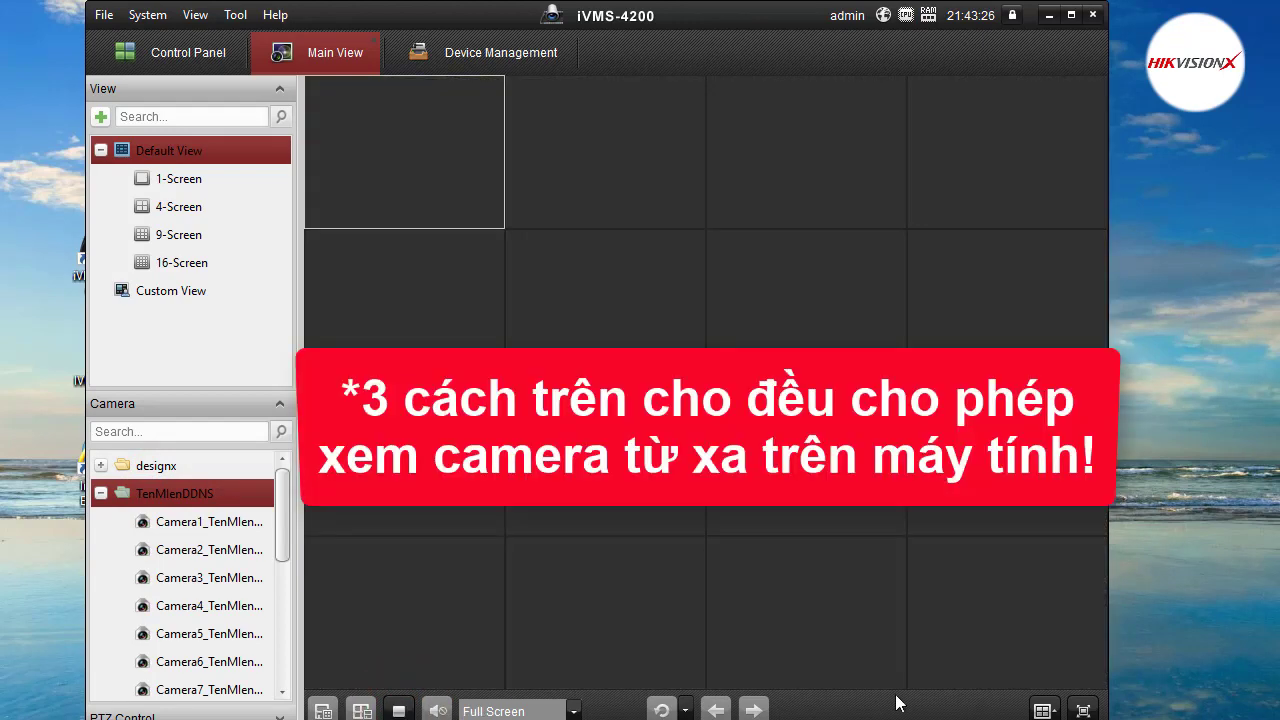
Switch to a four-tile layout and play Camera1 and Camera2 in the top tiles.
{"action": "left_click", "coordinate": [1042, 710]}
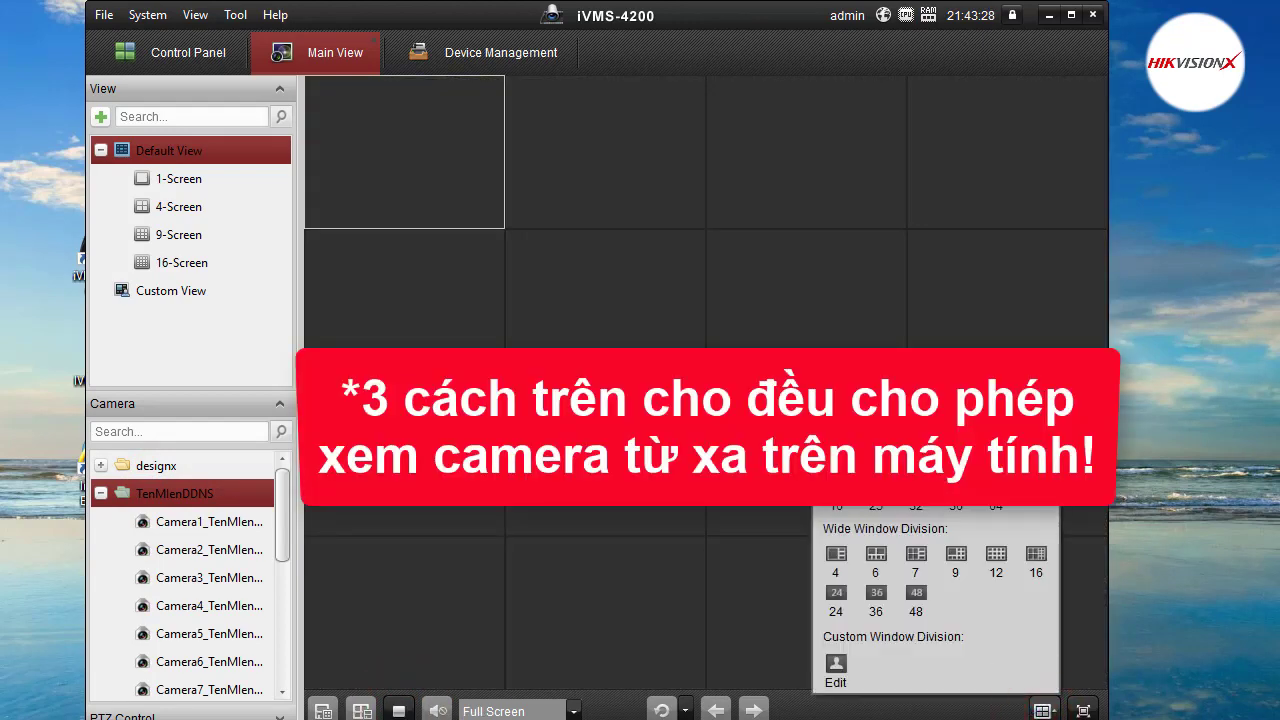
{"action": "left_click", "coordinate": [876, 455]}
{"action": "left_click", "coordinate": [593, 282]}
{"action": "double_click", "coordinate": [205, 522]}
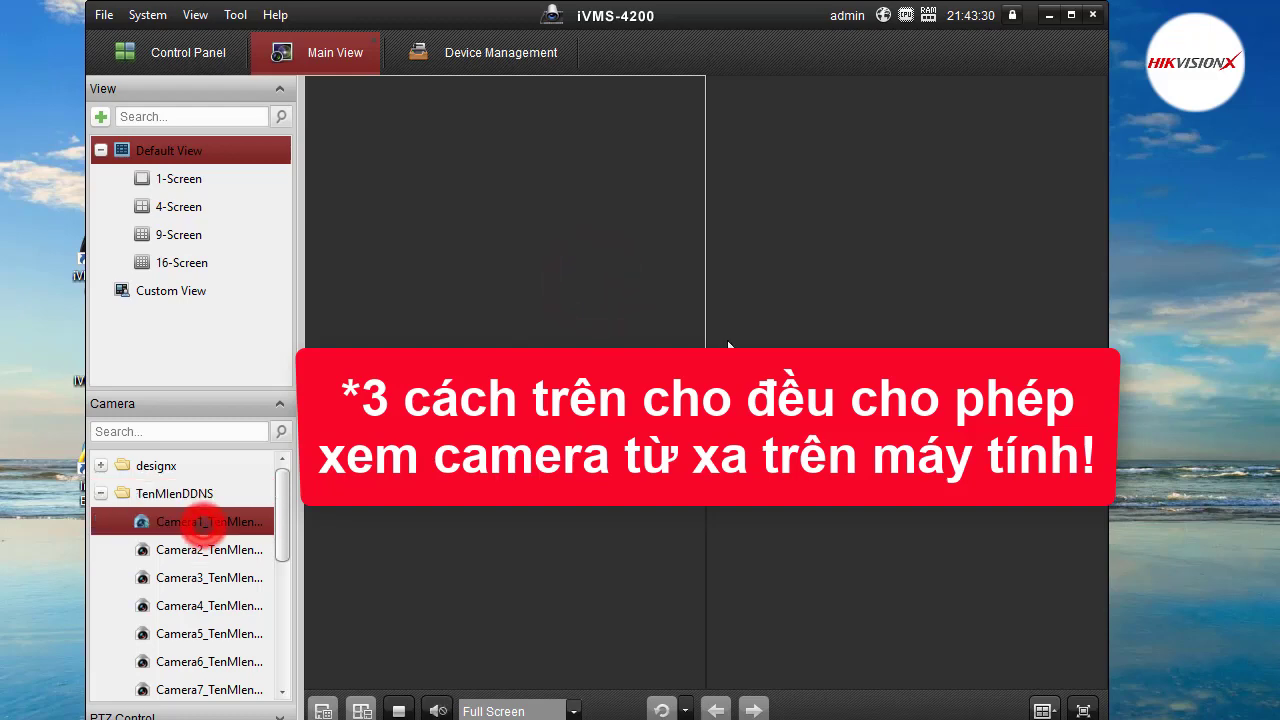
{"action": "left_click", "coordinate": [887, 244]}
{"action": "double_click", "coordinate": [195, 550]}
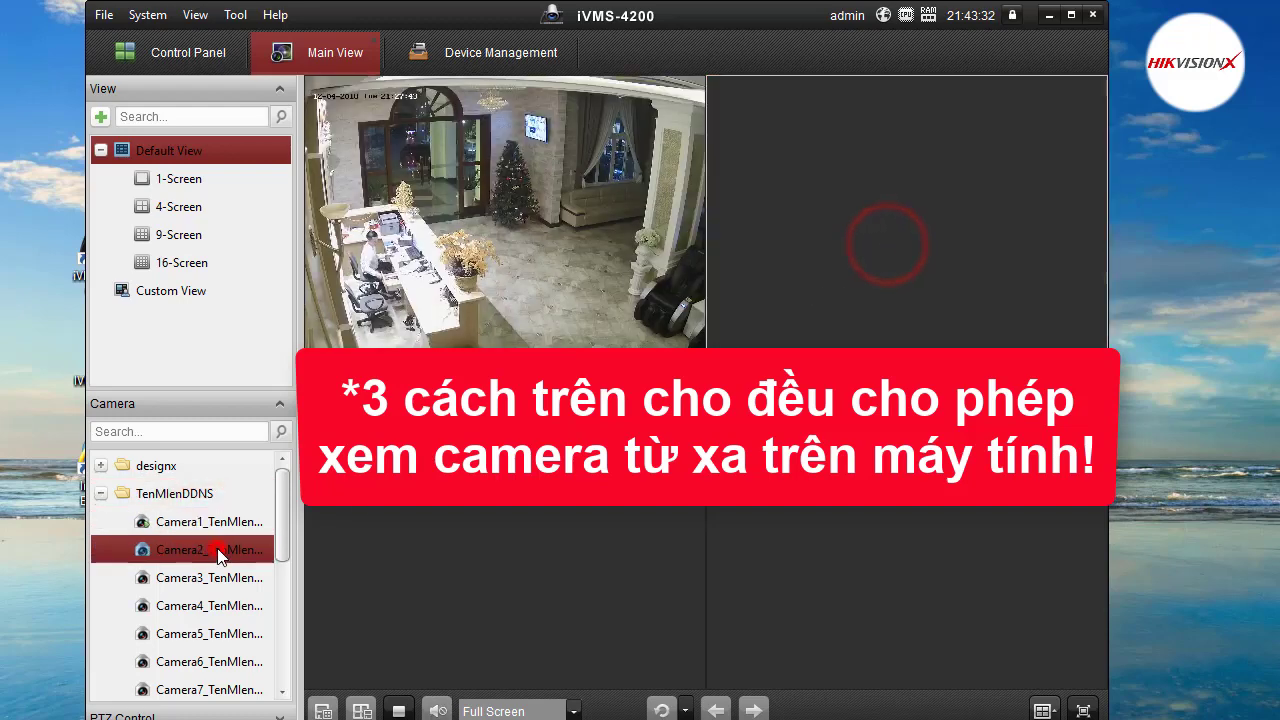
Play Camera13 and Camera14 in the bottom-left and bottom-right tiles.
{"action": "left_click", "coordinate": [576, 533]}
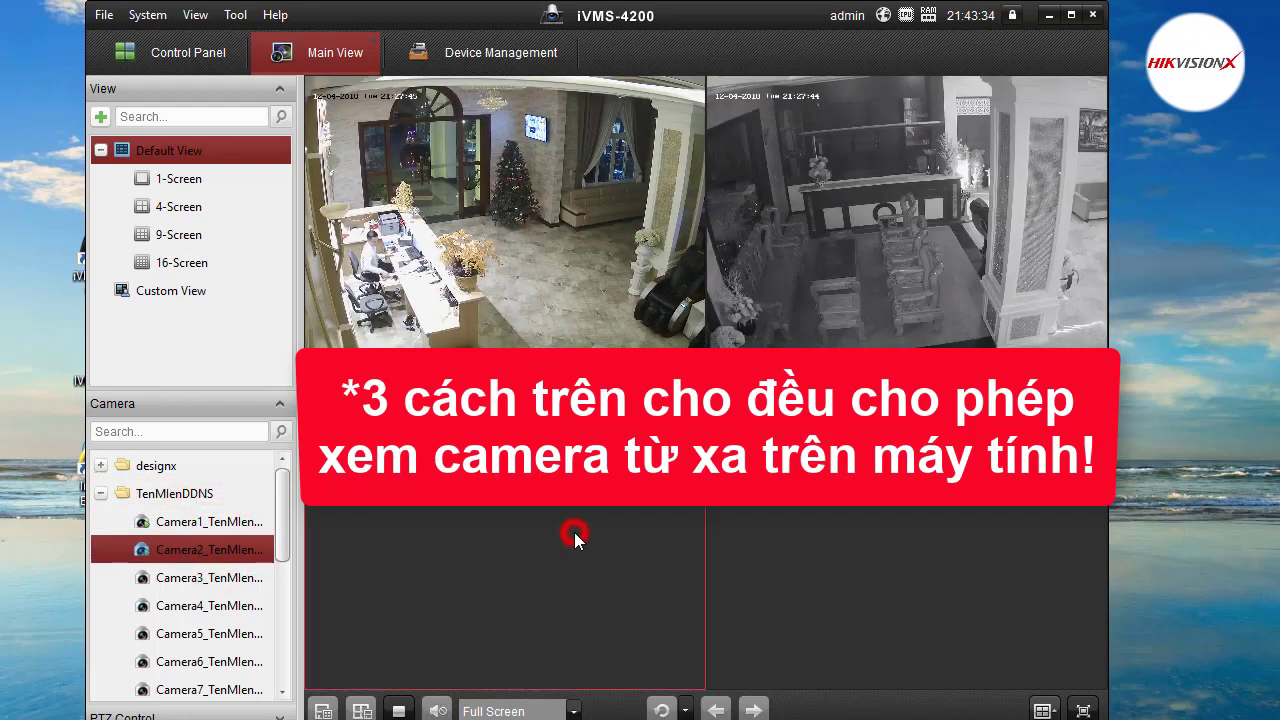
{"action": "scroll", "coordinate": [205, 645], "scroll_direction": "down", "scroll_amount": 3}
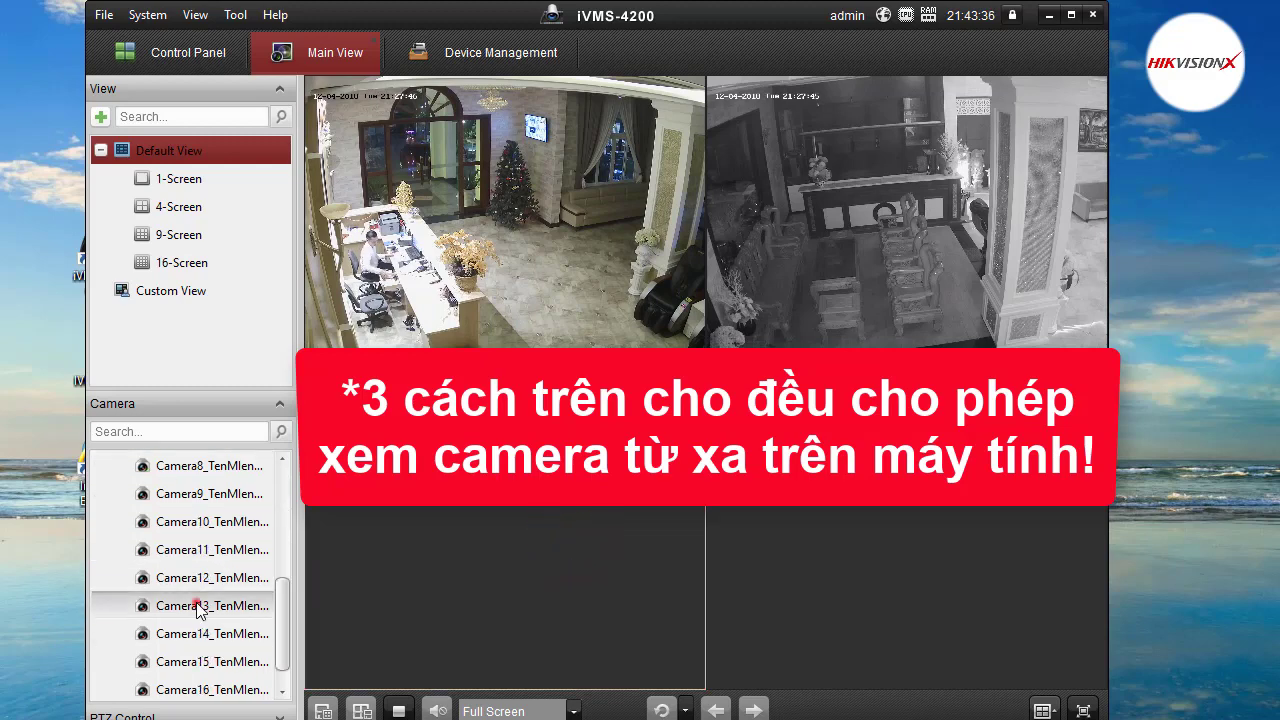
{"action": "double_click", "coordinate": [178, 606]}
{"action": "left_click", "coordinate": [798, 547]}
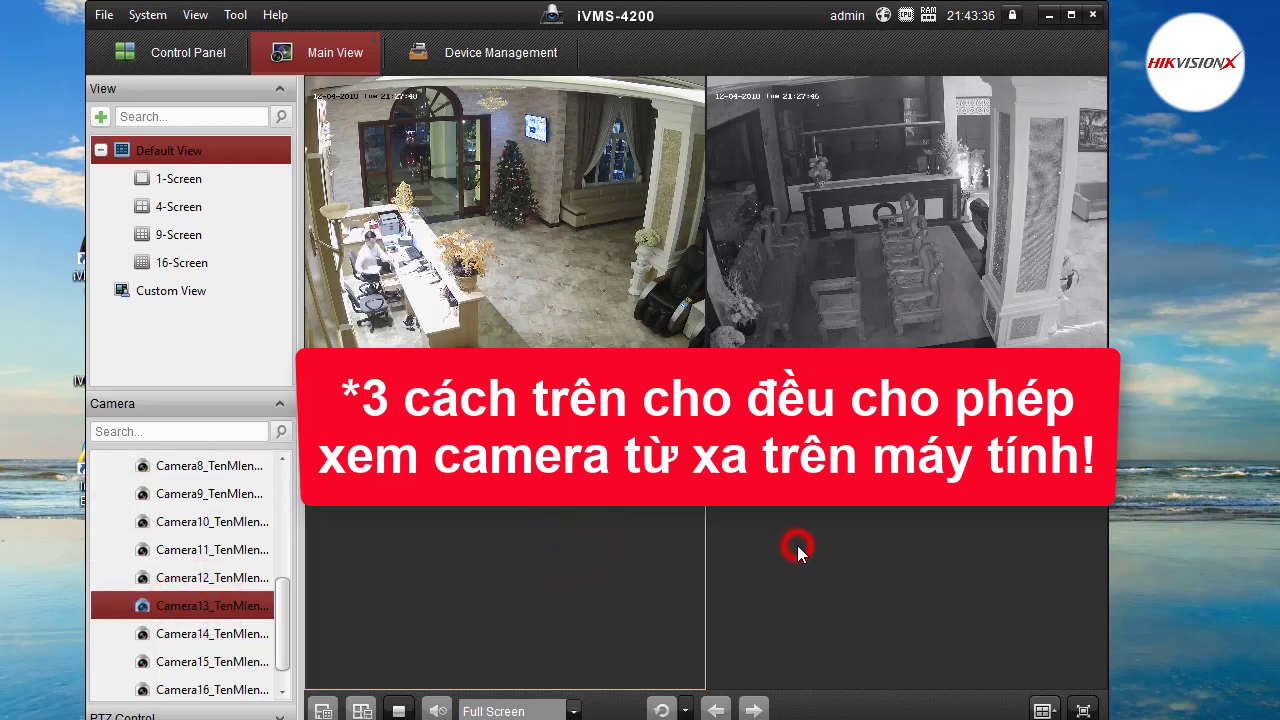
{"action": "double_click", "coordinate": [200, 634]}
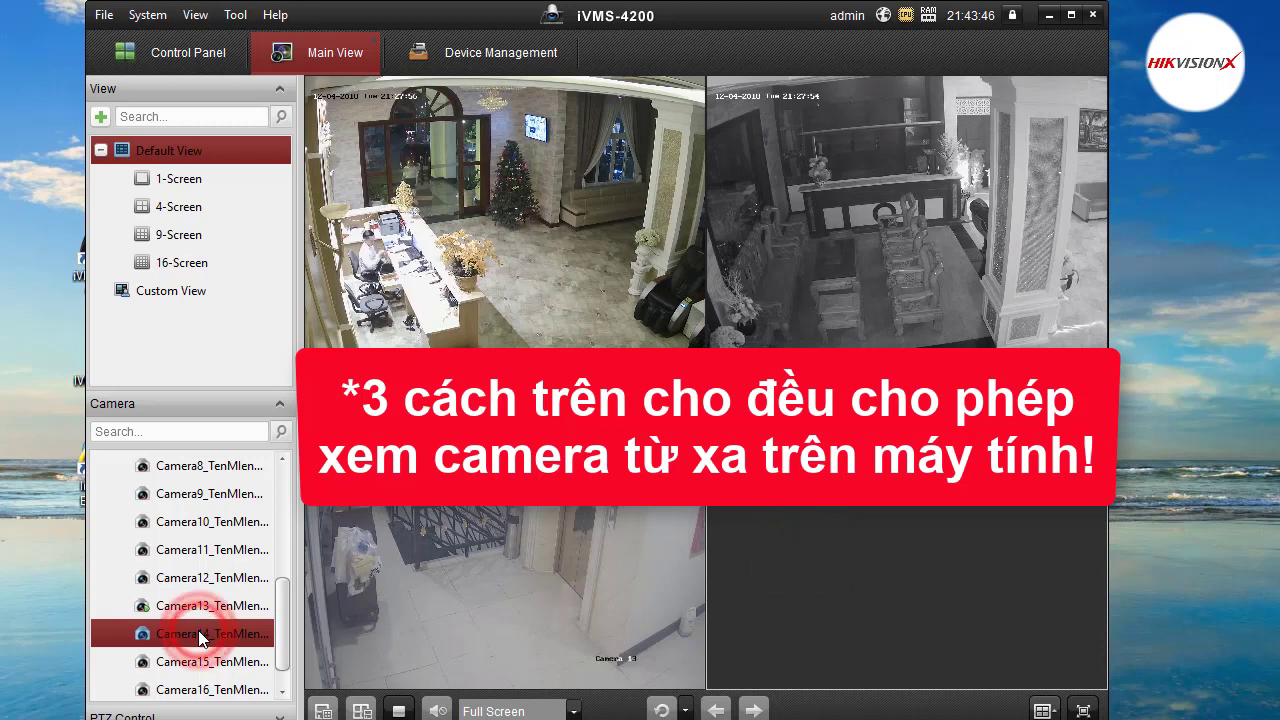
{"action": "mouse_move", "coordinate": [416, 648]}
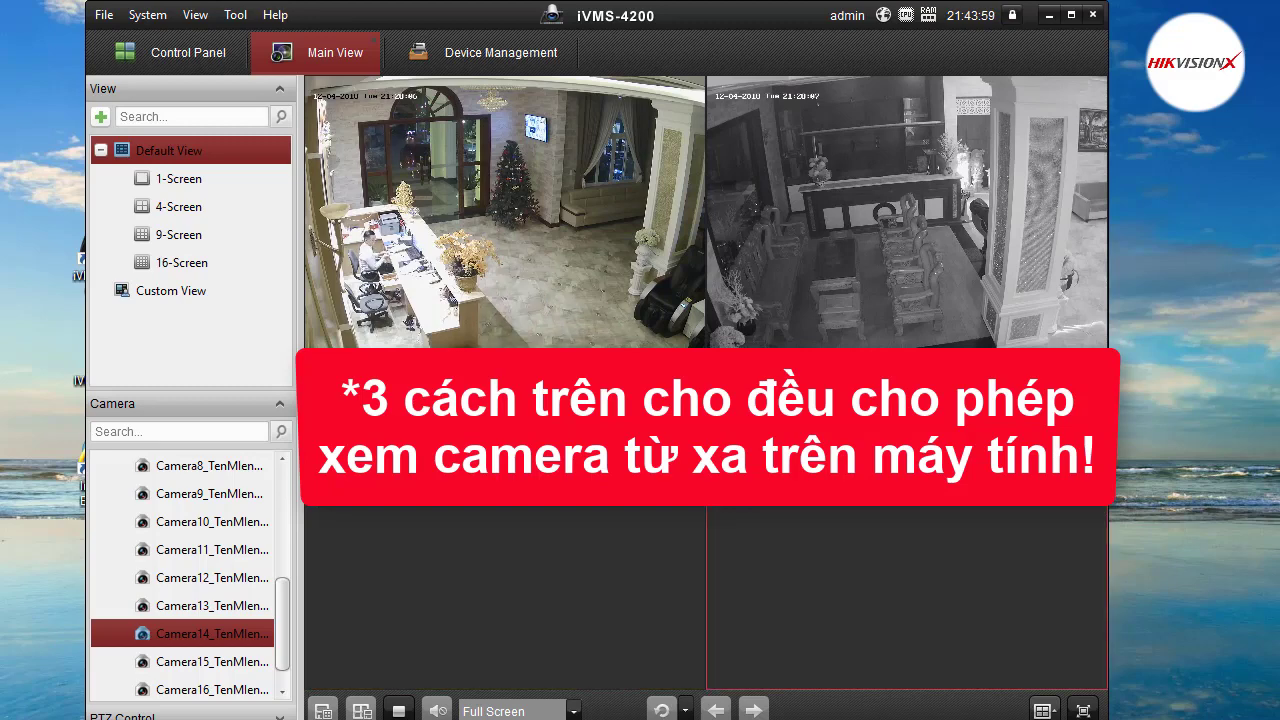
Select Camera5, drag Camera6 into the bottom-left tile, then stop all live previews.
{"action": "scroll", "coordinate": [214, 545], "scroll_direction": "up", "scroll_amount": 3}
{"action": "left_click", "coordinate": [200, 633]}
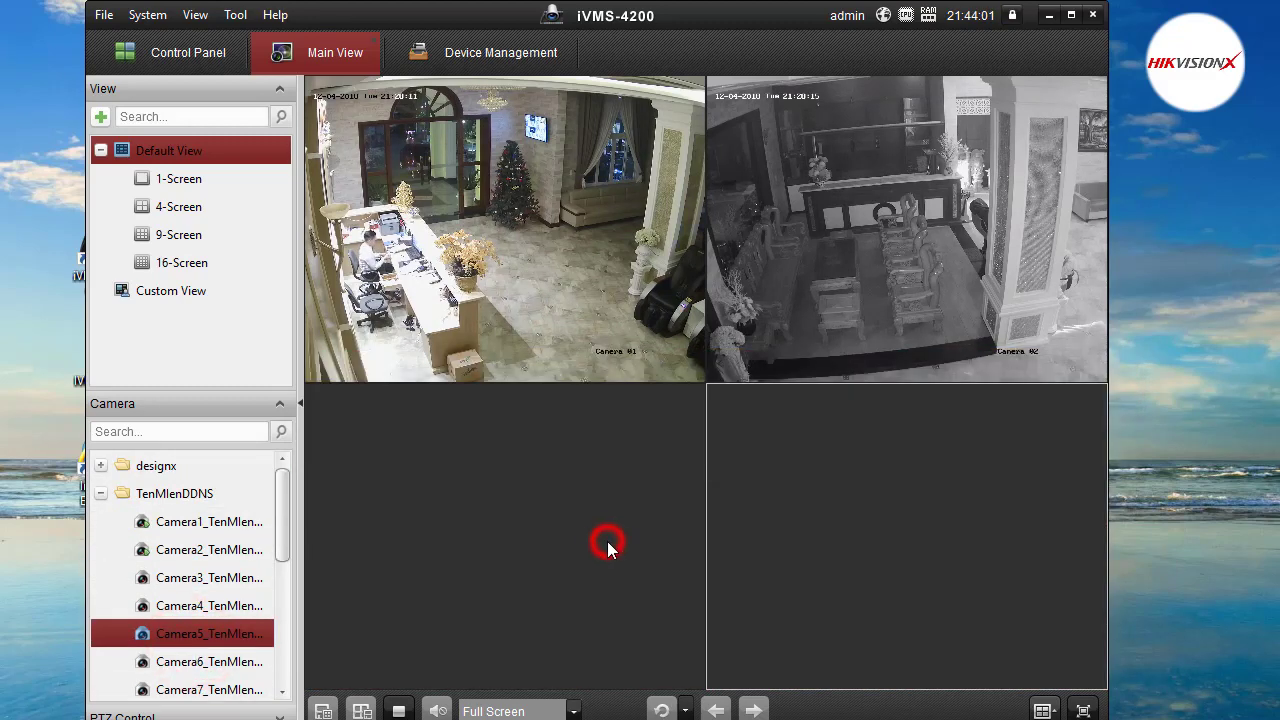
{"action": "left_click", "coordinate": [603, 540]}
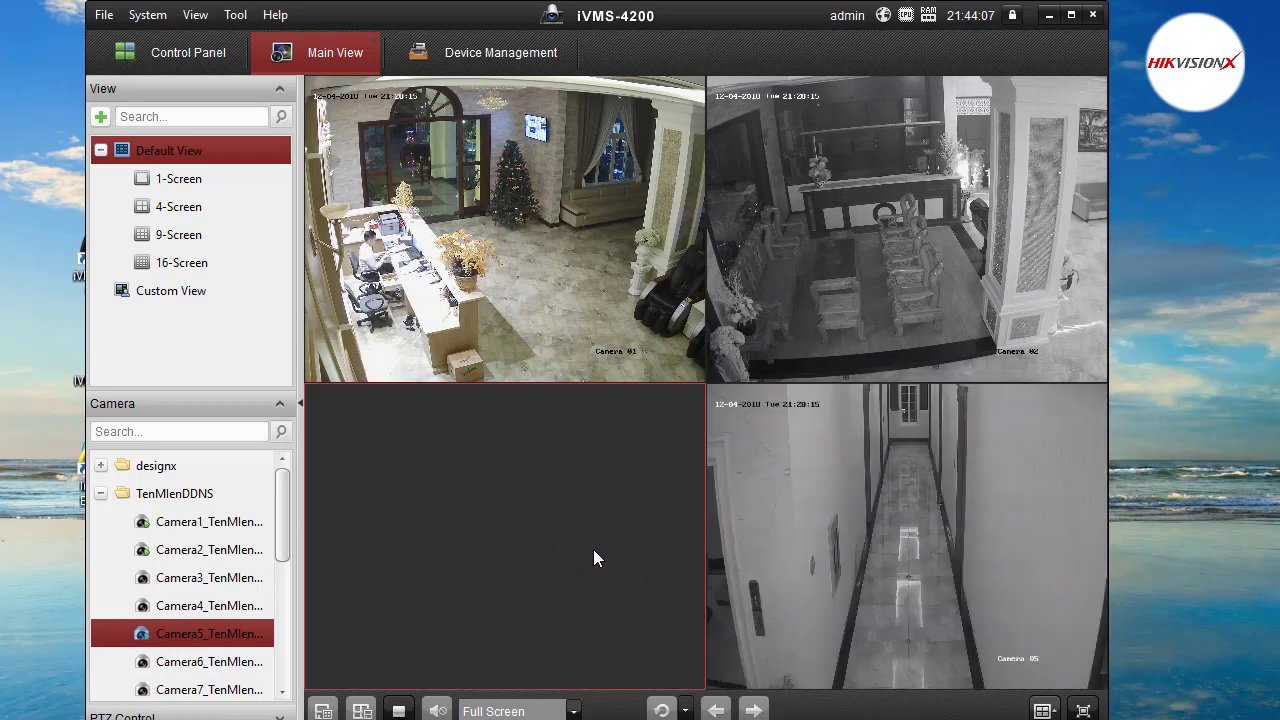
{"action": "left_click_drag", "start_coordinate": [195, 661], "coordinate": [414, 571]}
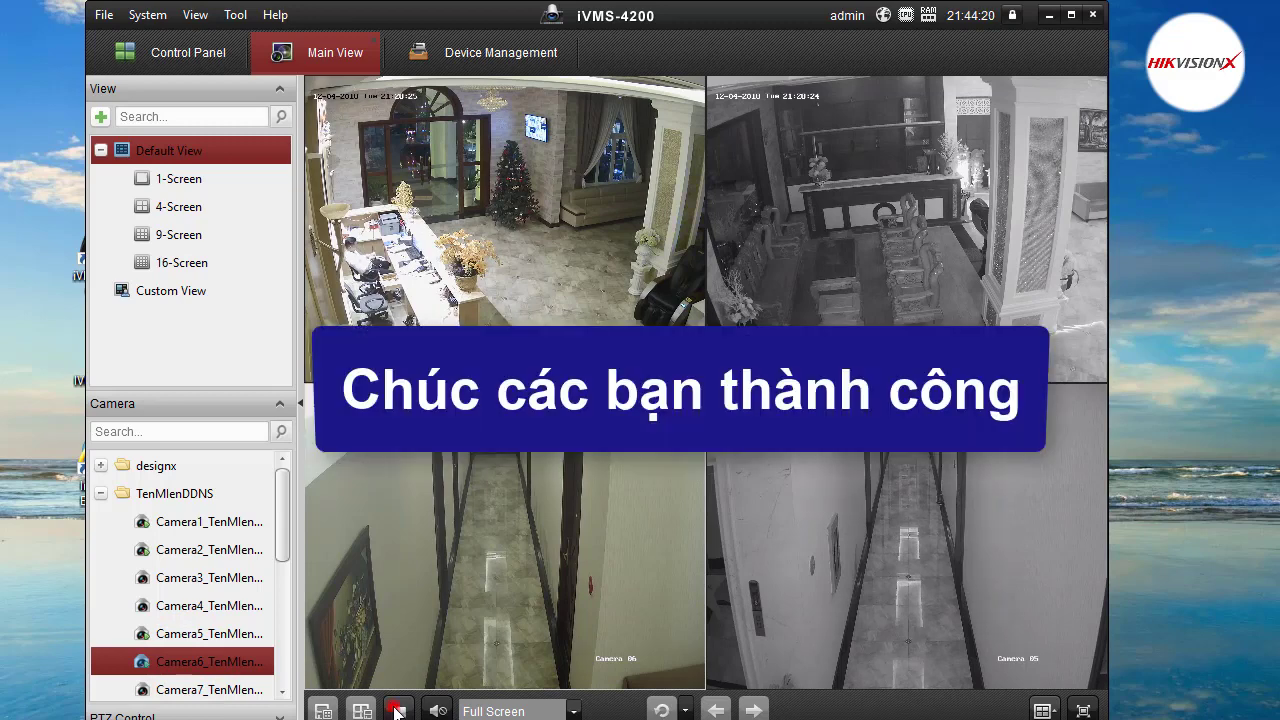
{"action": "left_click", "coordinate": [397, 711]}
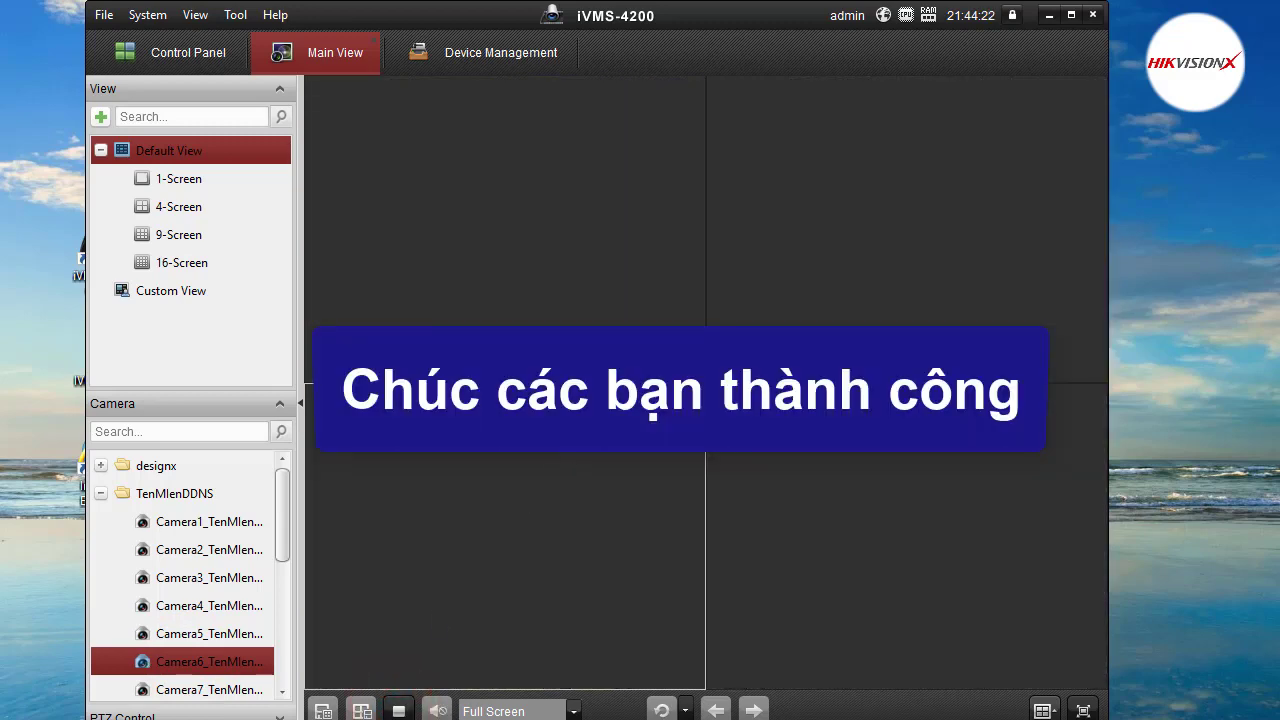